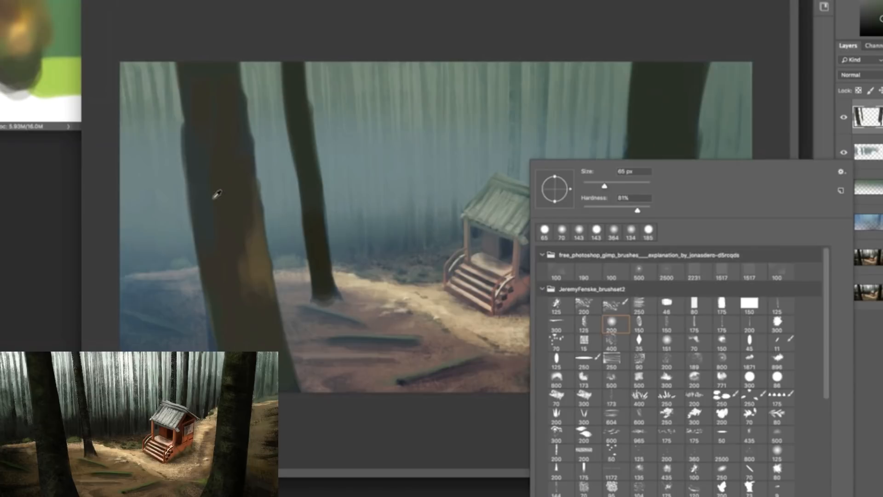
Step: Widen the left foreground tree trunk toward the canvas edge with dark green and brown tones sampled from the painting
left_click(212, 199, "alt")
left_click_drag(167, 67, 179, 294)
left_click(257, 354, "alt")
mouse_move(174, 251)
left_mouse_down()
mouse_move(187, 359)
mouse_move(180, 295)
left_mouse_up()
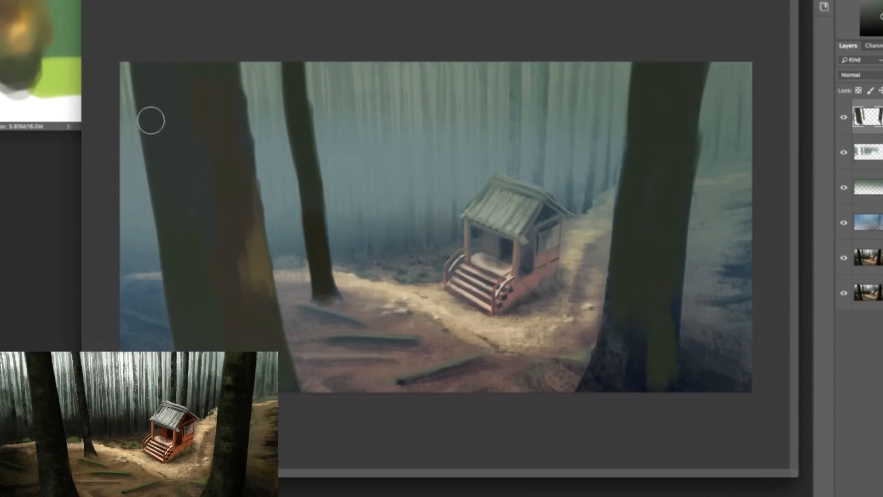
left_click_drag(152, 120, 168, 343)
mouse_move(131, 51)
left_mouse_down()
mouse_move(151, 221)
mouse_move(141, 196)
left_mouse_up()
left_click(141, 122, "alt")
mouse_move(134, 133)
left_mouse_down()
mouse_move(152, 239)
mouse_move(166, 225)
mouse_move(171, 306)
left_mouse_up()
left_click(323, 279, "alt")
left_click_drag(195, 230, 207, 333)
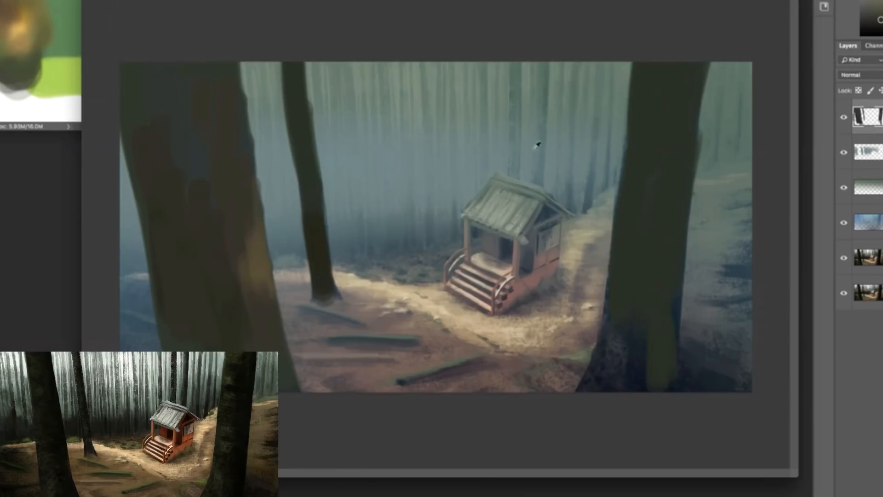
Step: Paint a thick brown tree trunk rising behind the hut's roof, shaded with colours sampled from the canvas
left_click_drag(535, 95, 533, 171)
key("ctrl+z")
left_click(532, 106, "alt")
mouse_move(537, 64)
left_mouse_down()
mouse_move(533, 169)
mouse_move(522, 167)
left_mouse_up()
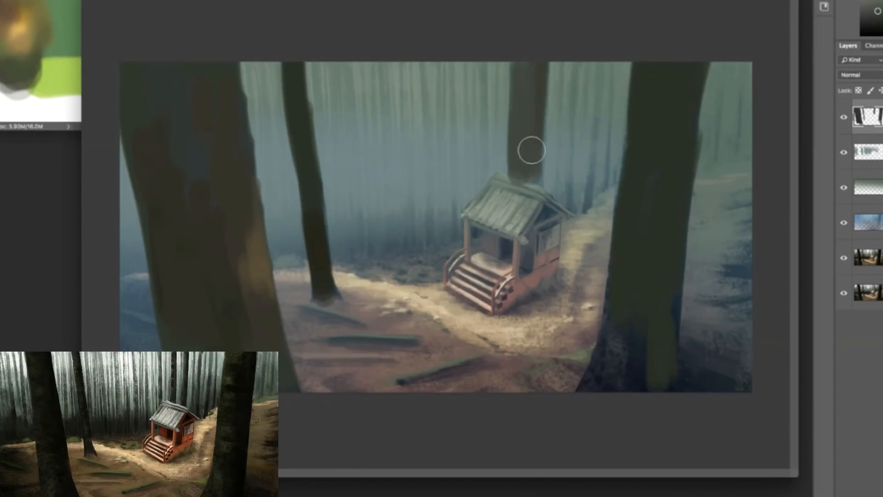
left_click(519, 100, "alt")
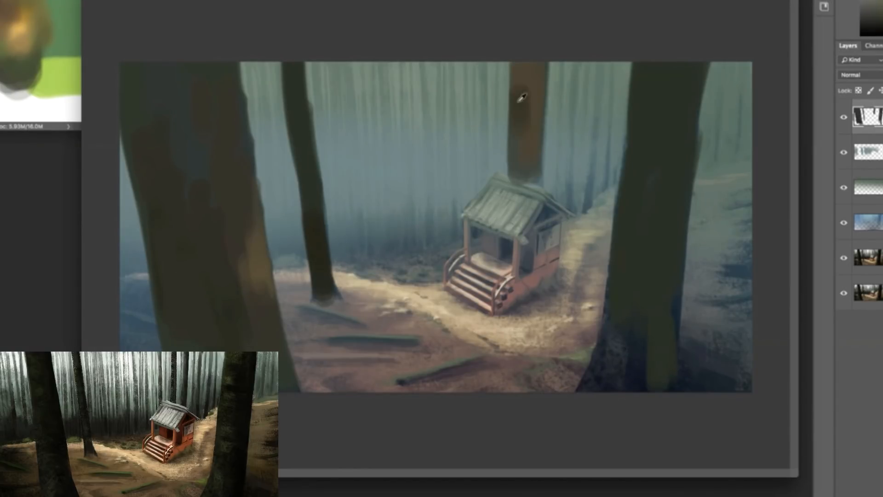
left_click_drag(525, 98, 531, 183)
mouse_move(538, 120)
left_mouse_down()
mouse_move(537, 189)
mouse_move(538, 154)
left_mouse_up()
left_click(527, 143, "alt")
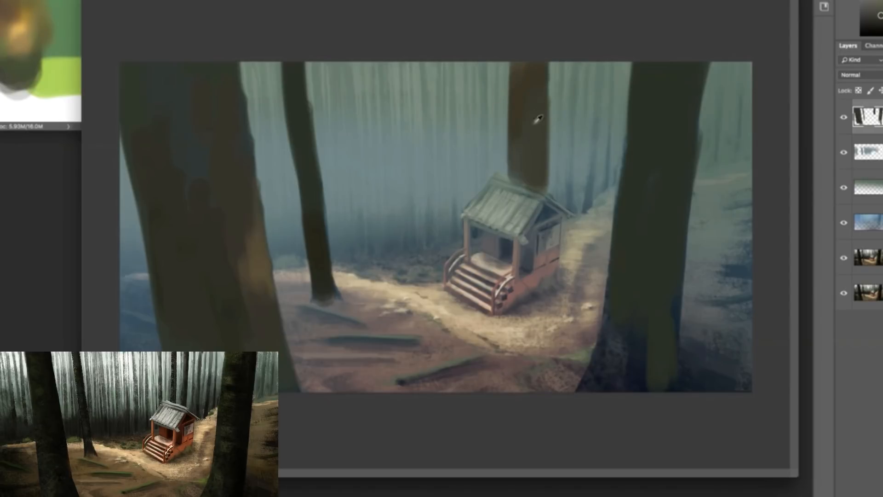
left_click(535, 70, "alt")
Step: Add a new layer below the tree trunks and paint a light green foliage patch behind the two left trunks
right_click(533, 148)
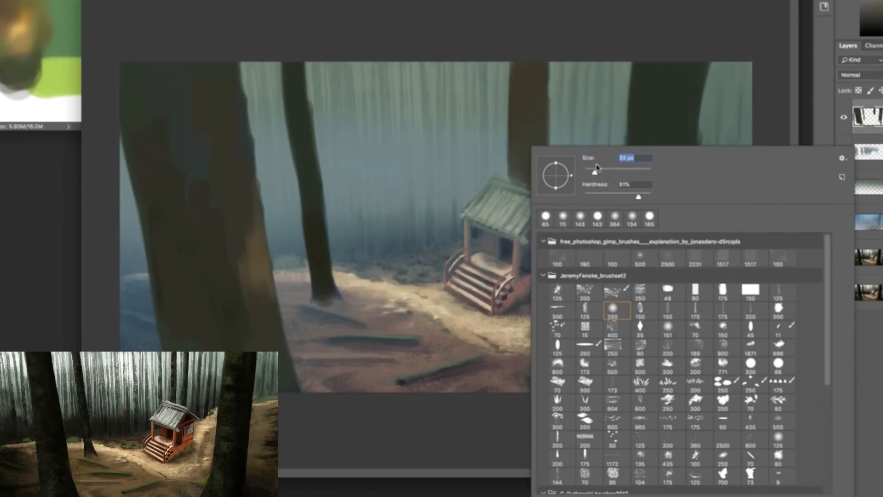
key("Return")
key("ctrl+shift+alt+n")
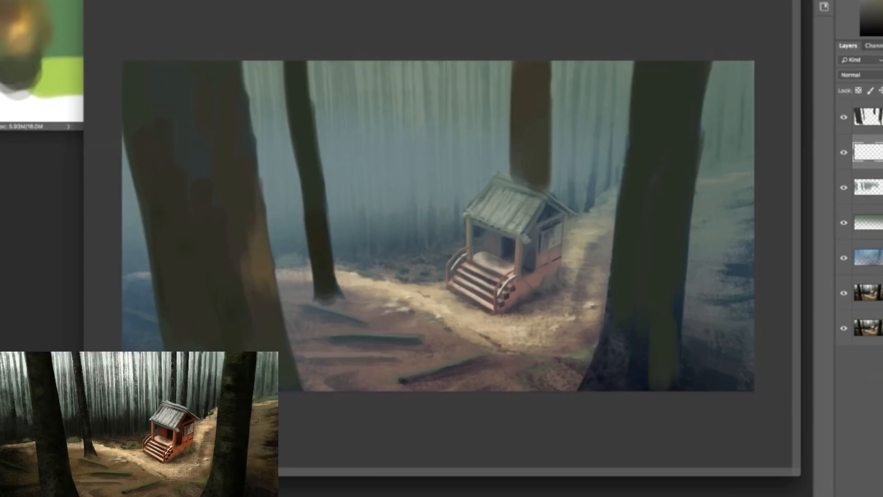
key("ctrl+Tab")
left_click(326, 147)
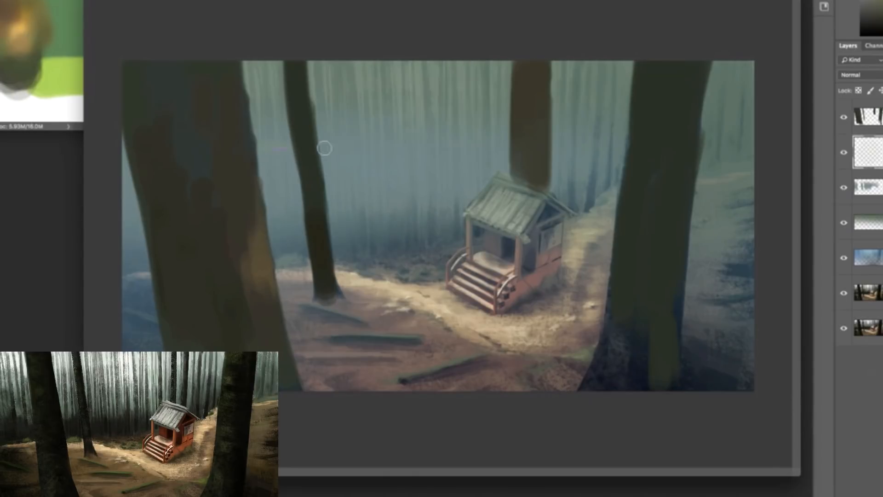
mouse_move(263, 146)
left_mouse_down()
mouse_move(361, 150)
mouse_move(302, 171)
mouse_move(326, 148)
mouse_move(359, 150)
mouse_move(312, 147)
mouse_move(256, 159)
mouse_move(303, 152)
mouse_move(329, 161)
mouse_move(278, 165)
mouse_move(419, 180)
mouse_move(340, 184)
left_mouse_up()
right_click(383, 175)
left_click(46, 69)
left_click(461, 339)
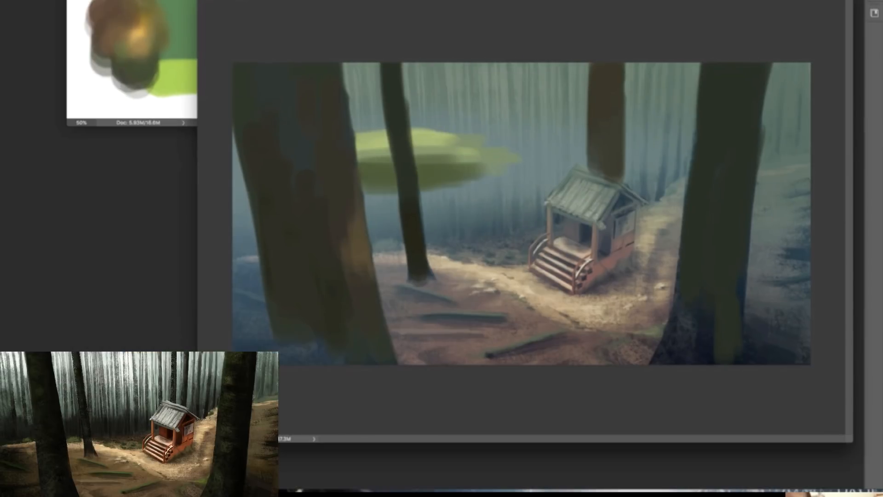
mouse_move(517, 142)
left_mouse_down()
mouse_move(543, 196)
mouse_move(461, 199)
mouse_move(437, 168)
mouse_move(354, 166)
left_mouse_up()
Step: Cut vertical strips through the light green foliage patch and trim its lower and right edges into ragged shapes
left_click_drag(369, 128, 373, 179)
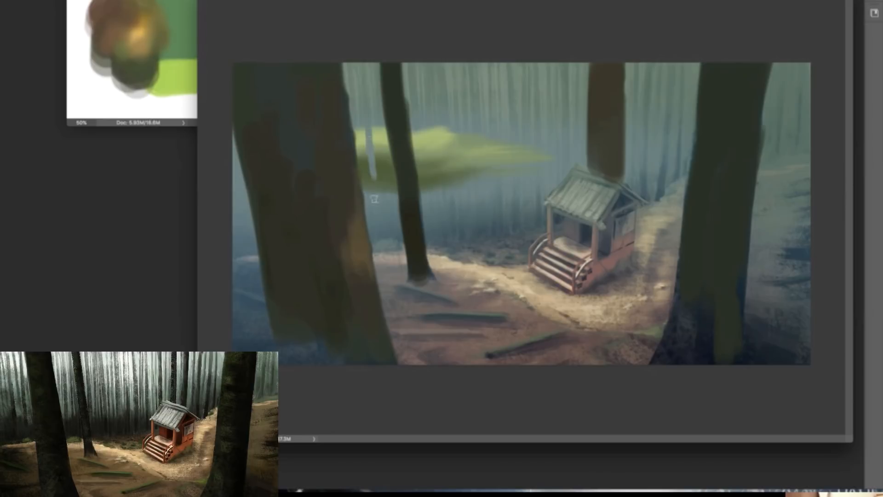
left_click_drag(369, 138, 369, 192)
mouse_move(431, 127)
left_mouse_down()
mouse_move(431, 191)
mouse_move(445, 189)
left_mouse_up()
left_click_drag(478, 135, 477, 175)
left_click_drag(495, 140, 494, 170)
right_click(447, 229)
left_click(467, 220)
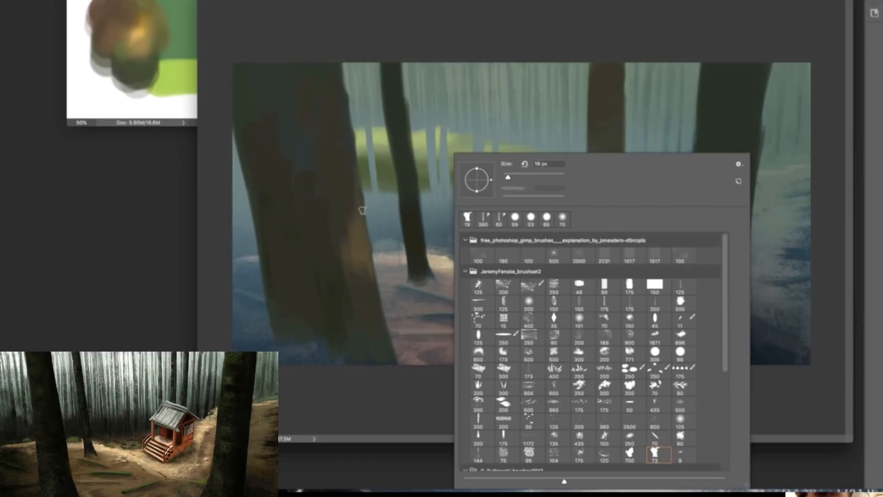
mouse_move(381, 183)
left_mouse_down()
mouse_move(411, 210)
mouse_move(493, 185)
mouse_move(518, 141)
left_mouse_up()
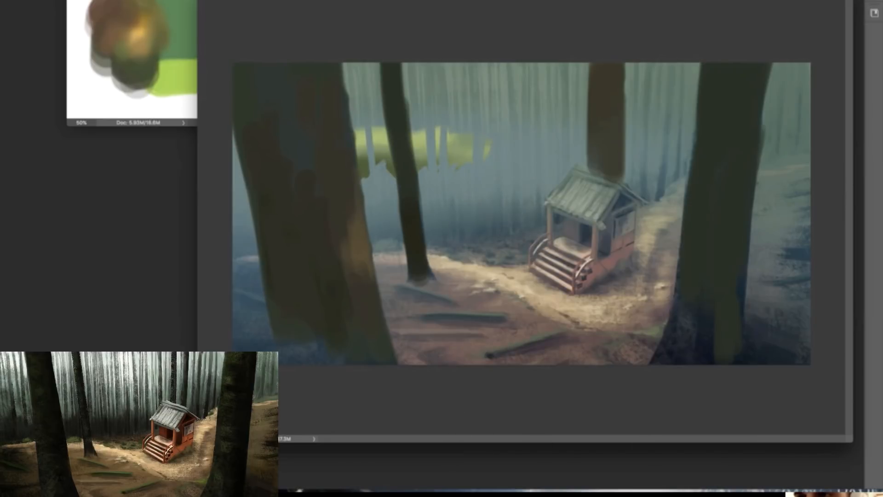
Step: Choose a cluster-shaped foliage brush and paint dark bluish leaf canopy along the painting's upper edge between the trunks
right_click(568, 147)
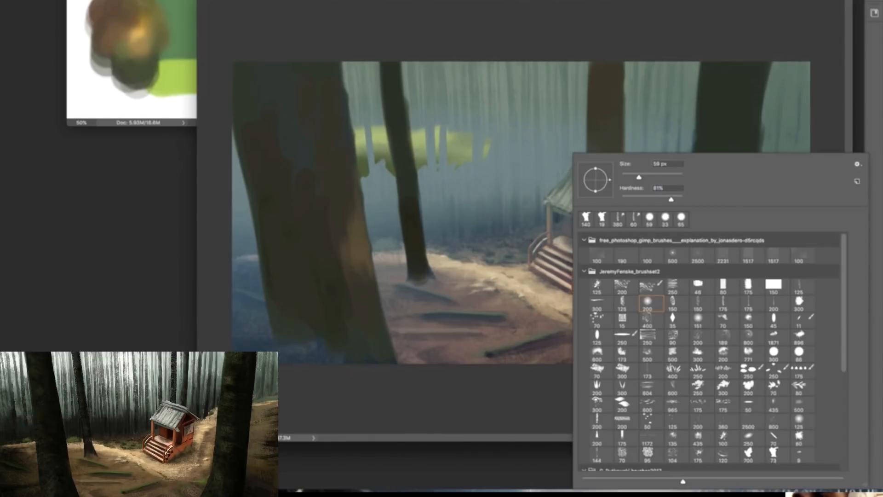
left_click(748, 388)
key("F5")
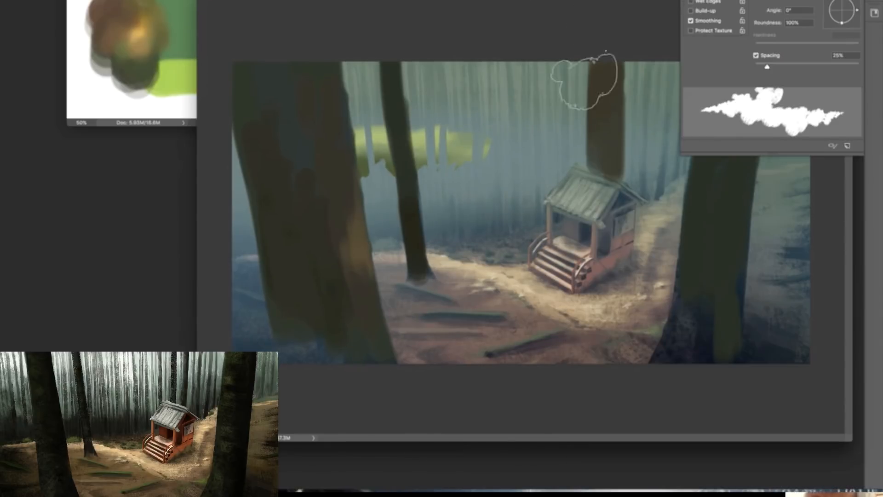
left_click_drag(586, 0, 418, 75)
right_click(435, 151)
mouse_move(465, 158)
left_mouse_down()
mouse_move(534, 160)
mouse_move(562, 142)
mouse_move(624, 140)
left_mouse_up()
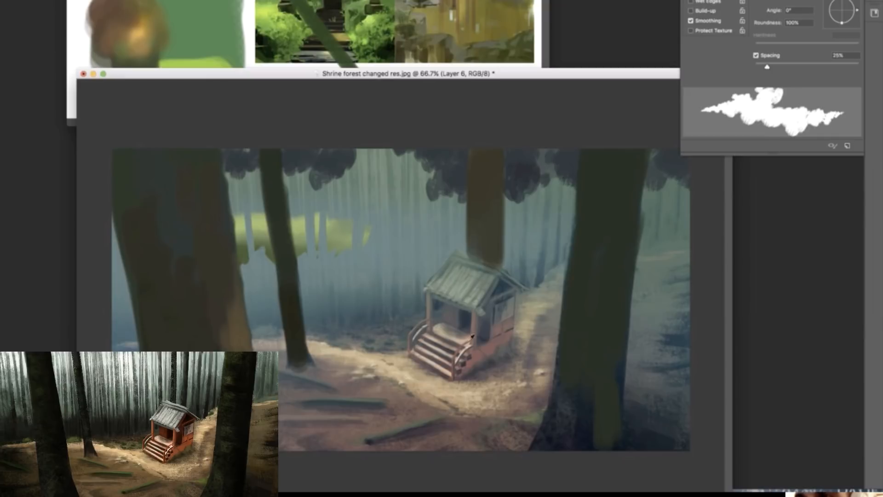
Step: Add smaller dark green leaf clusters beneath the canopy beside the trunks and on the painting's far right
right_click(499, 177)
key("Escape")
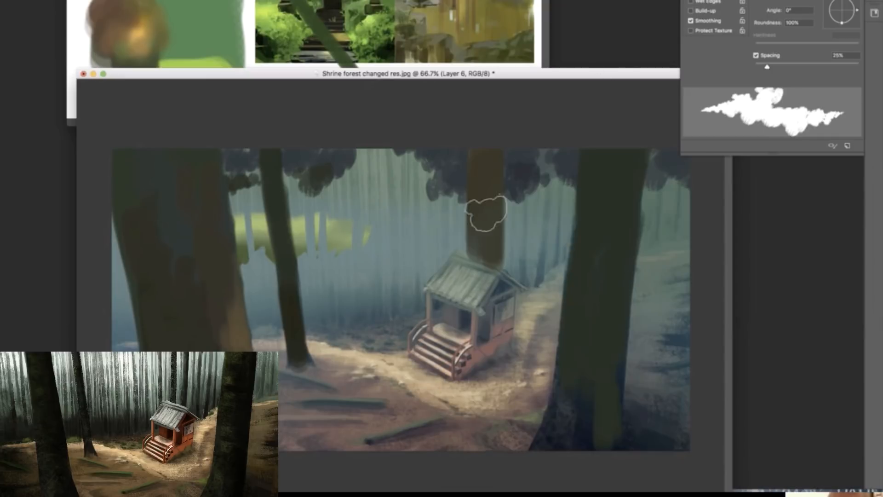
left_click_drag(517, 196, 536, 201)
left_click_drag(649, 201, 681, 196)
left_click(666, 238)
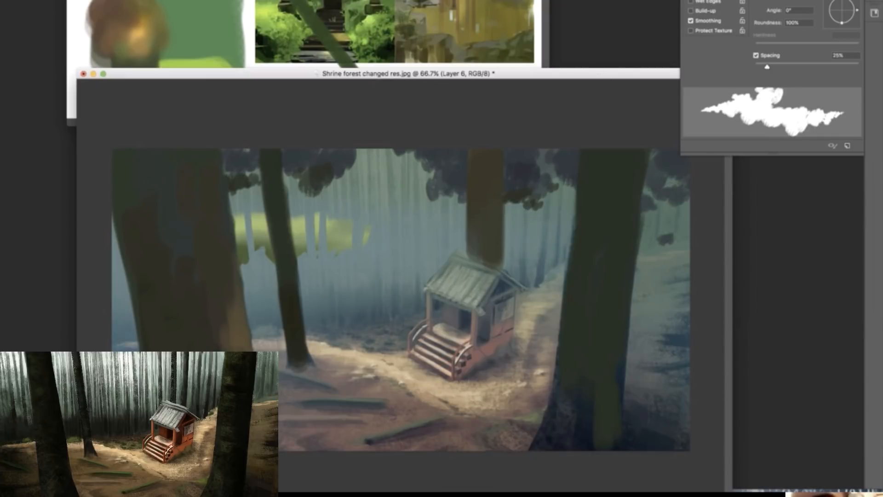
Step: Erase the dark canopy foliage between the rear trunk and the right foreground trunk with a large textured brush
mouse_move(535, 277)
left_mouse_down()
mouse_move(511, 267)
mouse_move(555, 269)
mouse_move(532, 267)
left_mouse_up()
key("e")
right_click(499, 294)
left_click(625, 450)
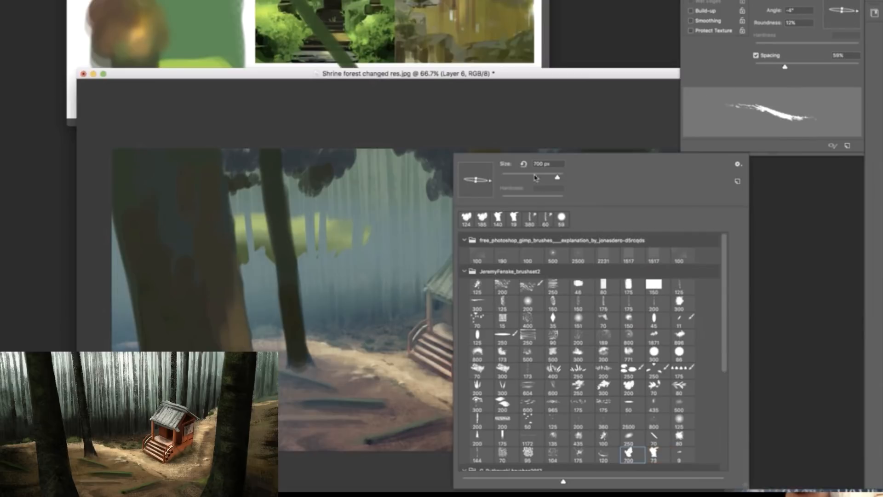
left_click_drag(535, 178, 564, 178)
key("Escape")
right_click(535, 221)
left_click_drag(642, 178, 628, 178)
left_click(477, 221)
Step: Paint a dark bush beside the hut's right roof edge with a ragged leaf brush and select the 65% hardness round brush
right_click(420, 322)
left_click(598, 387)
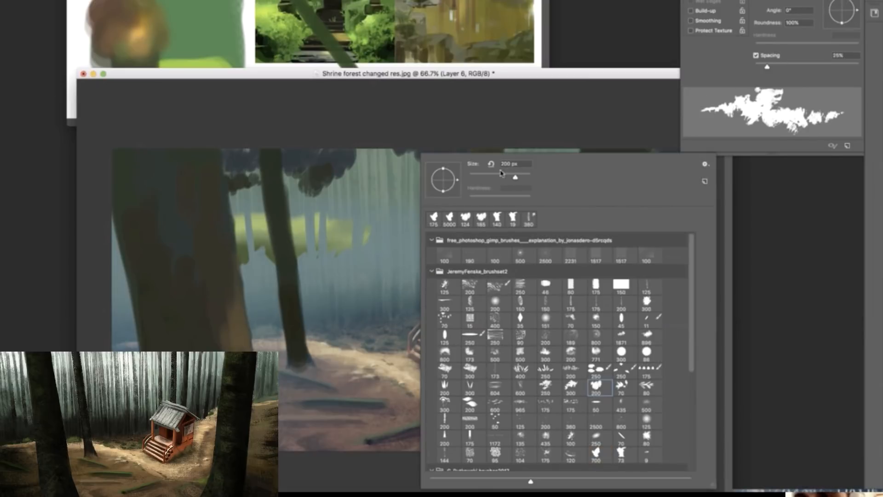
left_click_drag(516, 176, 513, 177)
left_click(533, 103)
right_click(547, 262)
left_click_drag(639, 177, 634, 177)
left_click(612, 103)
mouse_move(517, 265)
left_mouse_down()
mouse_move(550, 267)
mouse_move(533, 279)
left_mouse_up()
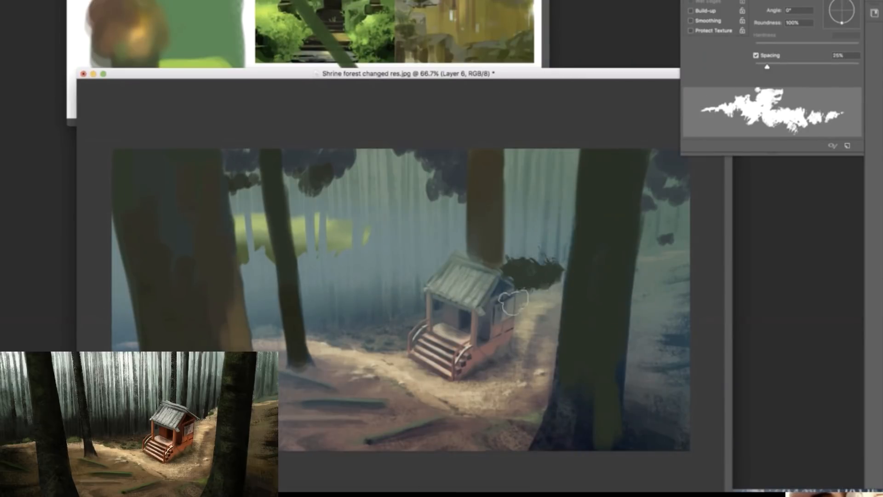
right_click(512, 300)
left_click(583, 302)
key("Return")
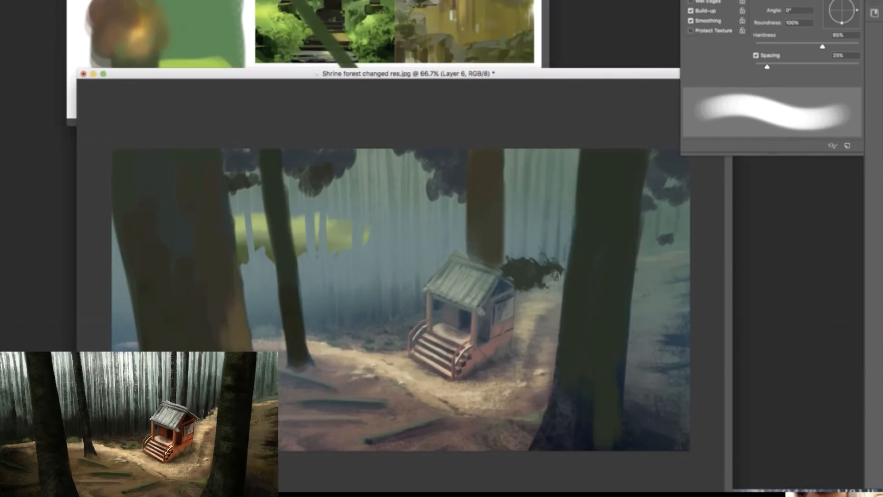
Step: Make Layer 4 the active layer and add a new layer
left_click(881, 139)
left_click(881, 48, "shift")
right_click(881, 48)
left_click(878, 82)
left_click(390, 115)
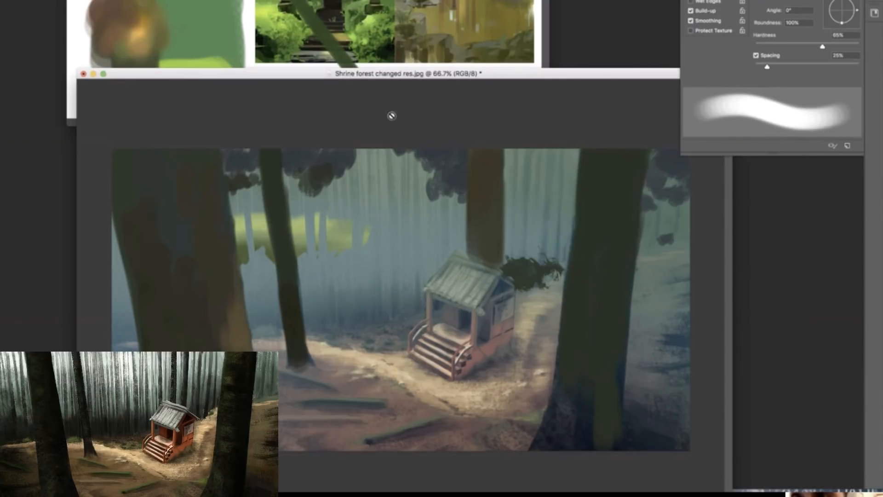
right_click(882, 83)
left_click(879, 143)
left_click(838, 325)
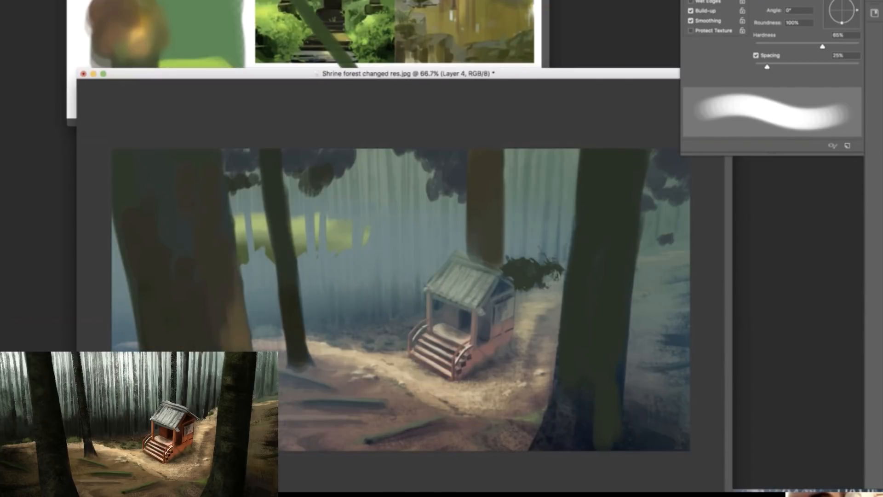
key("alt+shift+super+n")
Step: Sample a colour from the stone stairs reference and paint pale stepping slabs in front of the hut's stairs with a 23 px brush
right_click(415, 340)
left_click_drag(480, 178, 474, 178)
left_click(318, 45)
key("super+z")
left_click(315, 51, "alt")
left_click(438, 381)
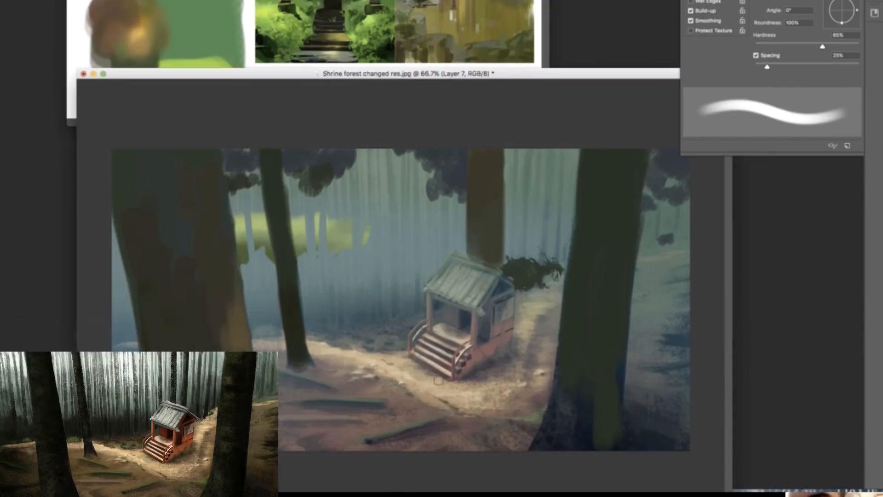
left_click_drag(444, 381, 434, 402)
left_click_drag(431, 377, 414, 394)
mouse_move(424, 371)
left_mouse_down()
mouse_move(398, 384)
mouse_move(367, 367)
left_mouse_up()
Step: Continue the stepping slabs back past the hut with a 20 px brush and darken their shadowed sides
right_click(432, 324)
left_click_drag(498, 178, 495, 179)
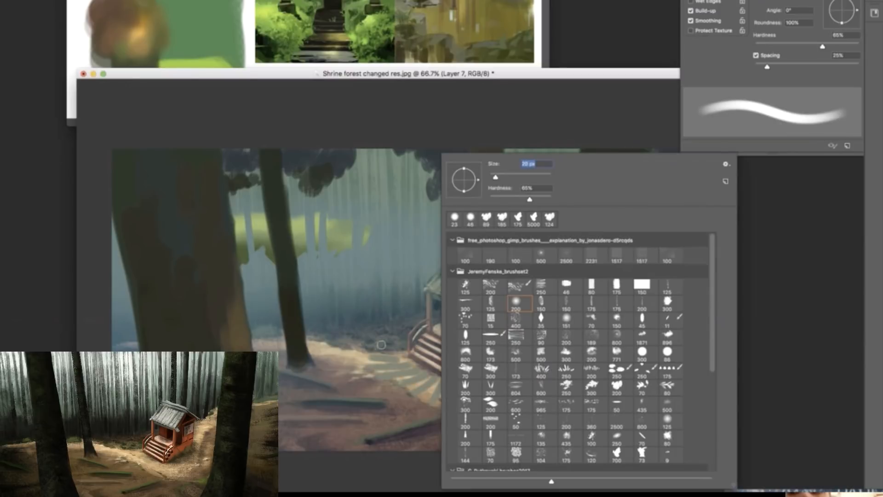
left_click_drag(396, 344, 368, 348)
left_click_drag(392, 328, 381, 341)
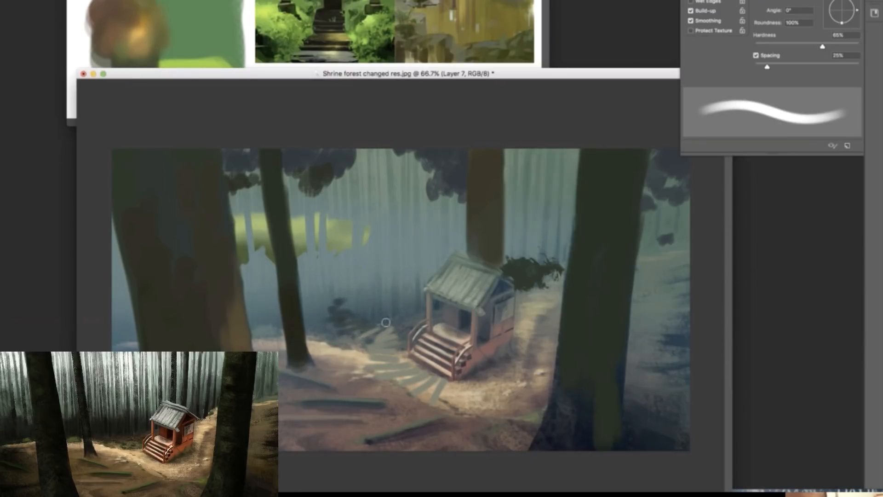
left_click_drag(374, 340, 414, 366)
left_click_drag(434, 398, 391, 364)
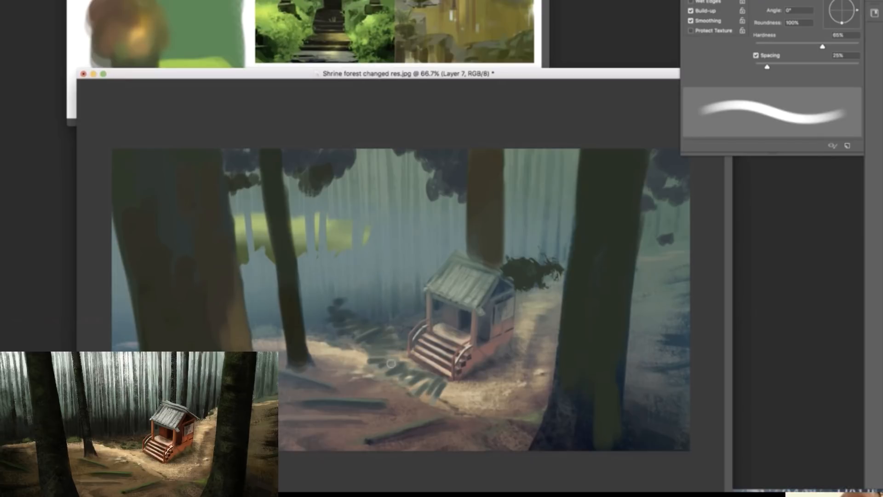
Step: Paint three thin dark background trunks beneath the foliage clusters on both sides of the slim left tree
right_click(347, 198)
left_click(314, 331)
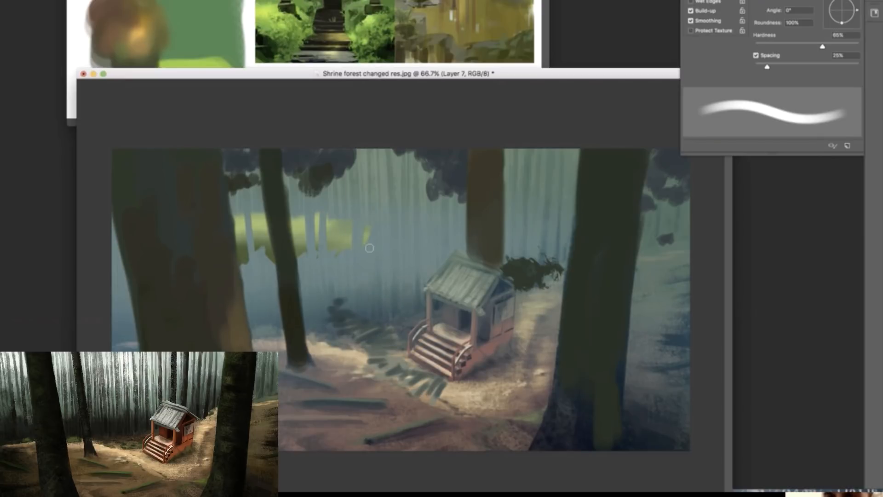
mouse_move(312, 261)
left_mouse_down()
mouse_move(317, 190)
mouse_move(315, 286)
left_mouse_up()
left_click_drag(325, 185, 328, 296)
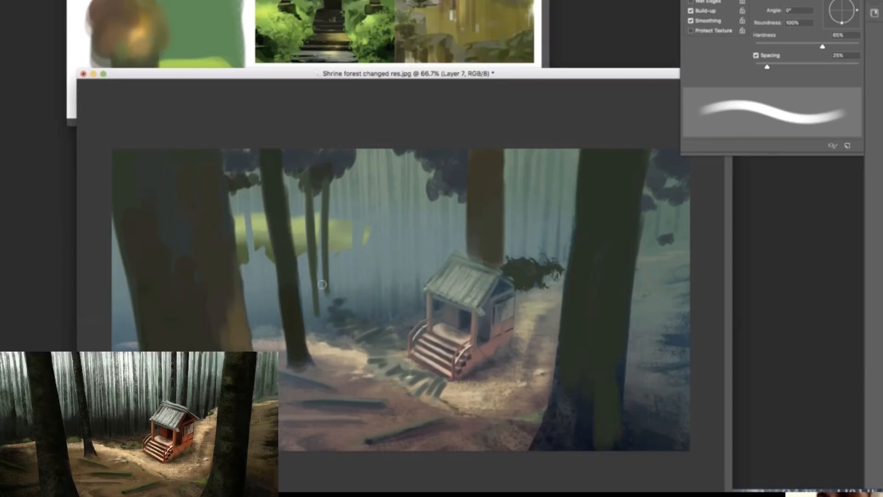
left_click_drag(248, 186, 263, 333)
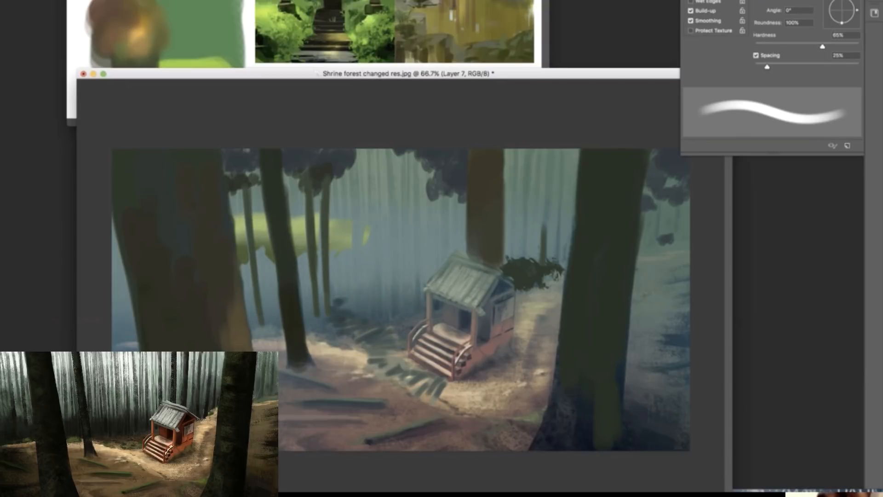
Step: Paint thin dark background trunks on both sides of the brown trunk behind the hut
mouse_move(551, 149)
left_mouse_down()
mouse_move(547, 258)
mouse_move(560, 267)
left_mouse_up()
mouse_move(525, 265)
left_mouse_down()
mouse_move(530, 134)
mouse_move(527, 271)
left_mouse_up()
left_click_drag(446, 216, 445, 255)
left_click_drag(447, 185, 445, 262)
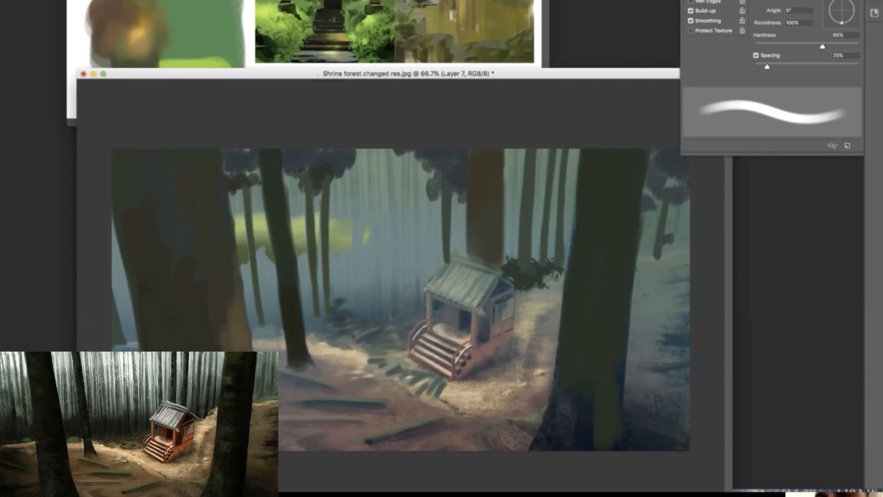
Step: Return to Layer 6 and paint dark canopy foliage over the thin trunks beside the rear tree with the cluster brush
right_click(408, 244)
left_click(582, 387)
left_click(502, 222)
left_click(467, 219)
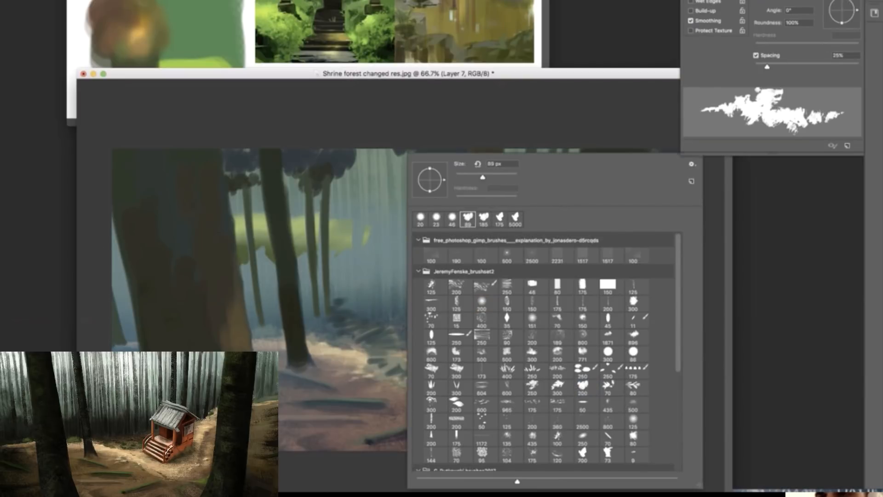
double_click(483, 219)
right_click(480, 193)
mouse_move(554, 178)
left_mouse_down()
mouse_move(573, 158)
mouse_move(539, 186)
left_mouse_up()
left_click(517, 184, "alt")
left_click_drag(518, 181, 558, 170)
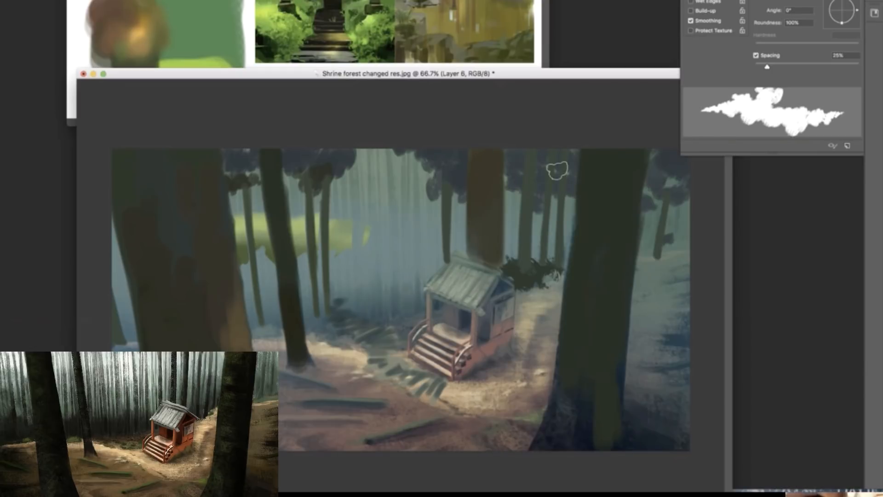
mouse_move(503, 196)
left_mouse_down()
mouse_move(576, 153)
mouse_move(518, 191)
mouse_move(575, 208)
left_mouse_up()
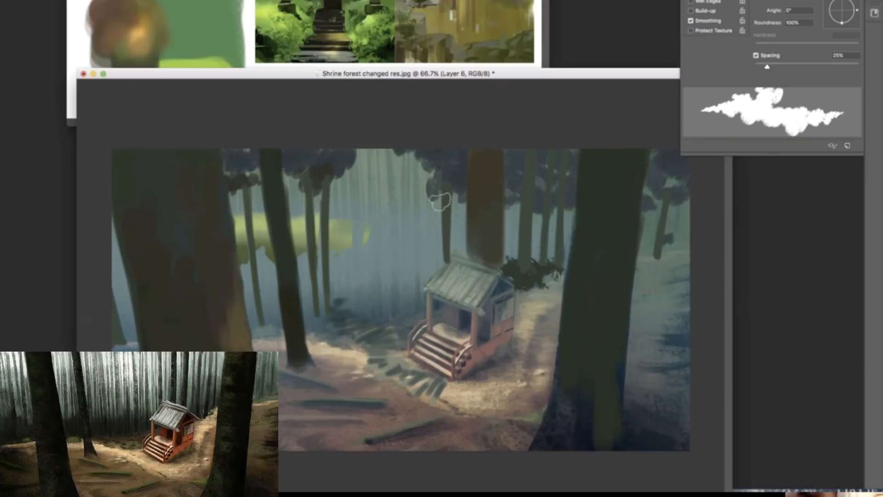
Step: Extend the dark leaf clusters across the centre and down around the thin trunks near the light green patch
left_click_drag(439, 202, 458, 207)
left_click_drag(514, 203, 543, 210)
mouse_move(449, 224)
left_mouse_down()
mouse_move(387, 184)
mouse_move(430, 198)
mouse_move(355, 247)
mouse_move(263, 265)
mouse_move(246, 292)
left_mouse_up()
left_click(293, 158, "alt")
mouse_move(257, 246)
left_mouse_down()
mouse_move(272, 267)
mouse_move(329, 281)
left_mouse_up()
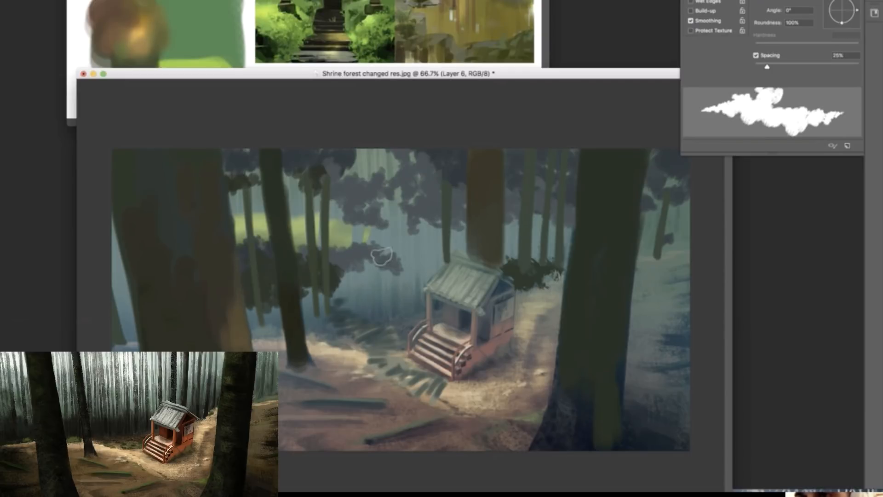
Step: Extend the dark leaf clusters into a continuous undergrowth band from the slim left tree across to the hut's roof
right_click(364, 263)
left_click_drag(272, 310, 299, 328)
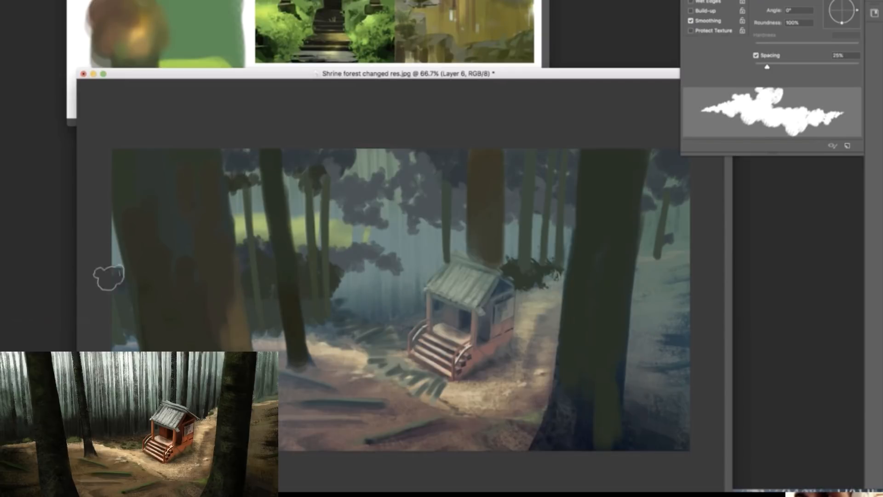
mouse_move(336, 294)
left_mouse_down()
mouse_move(420, 307)
mouse_move(427, 284)
mouse_move(360, 266)
left_mouse_up()
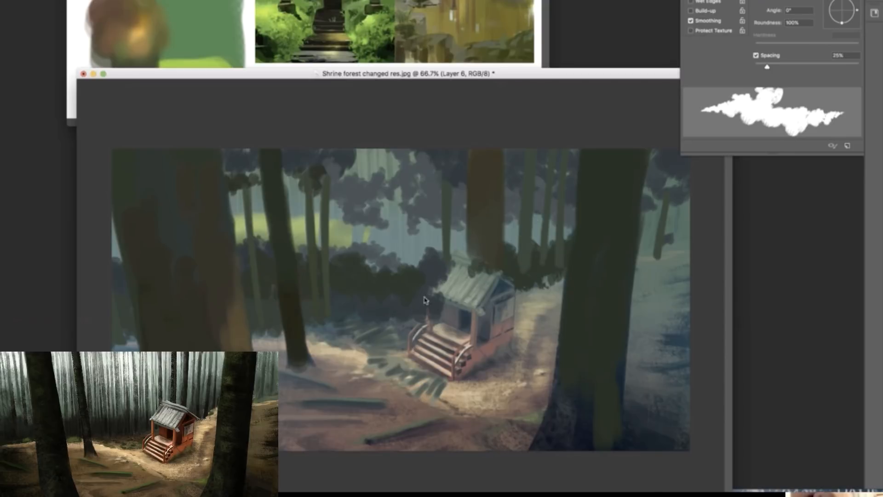
Step: Brush a soft misty haze over the background foliage on Layer 3 with the soft round brush and undo the last stroke
right_click(360, 267)
left_click(433, 304)
key("Return")
left_click_drag(548, 269, 534, 289)
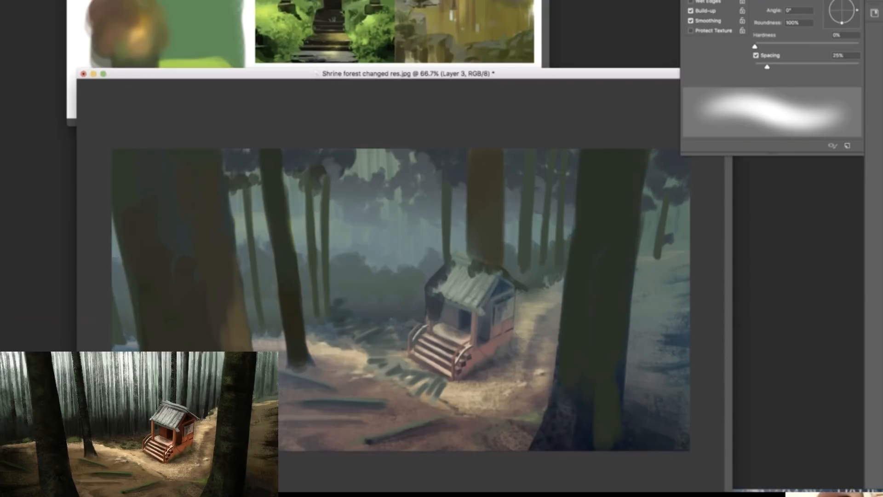
key("super+z")
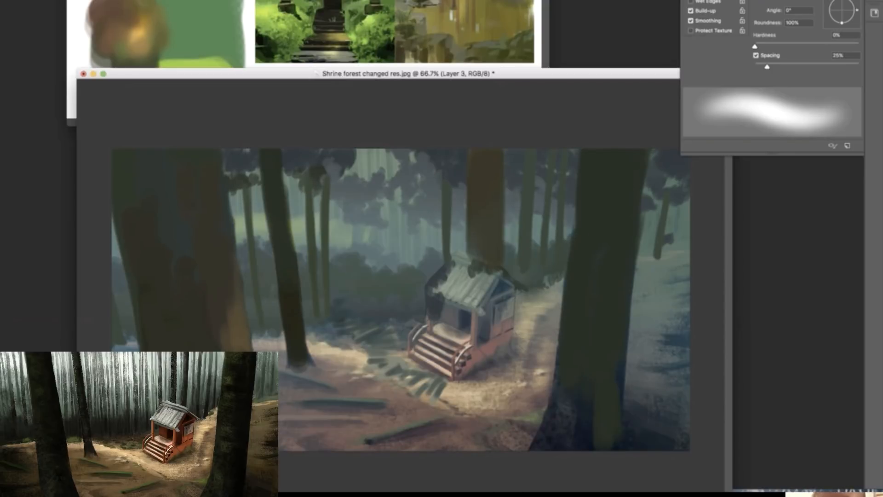
Step: Erase part of the haze on Layer 3 around the slim left tree with a 200 px soft round eraser
key("e")
right_click(420, 311)
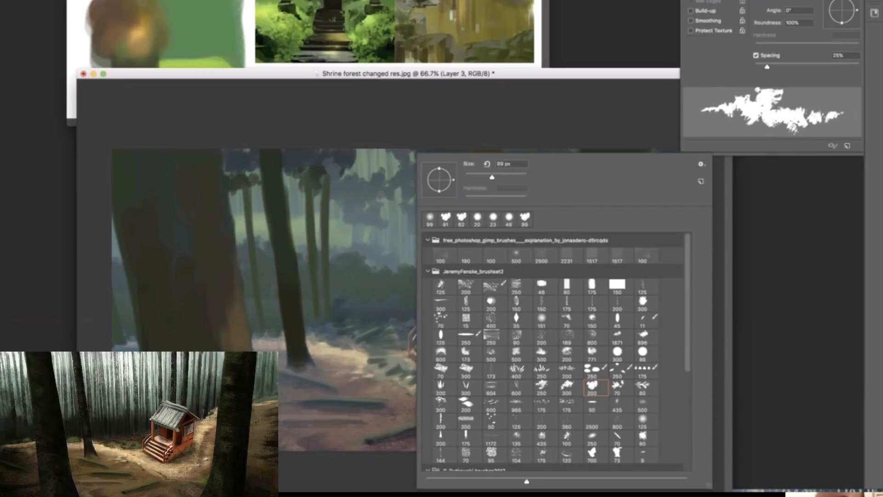
left_click(431, 219)
left_click(296, 332)
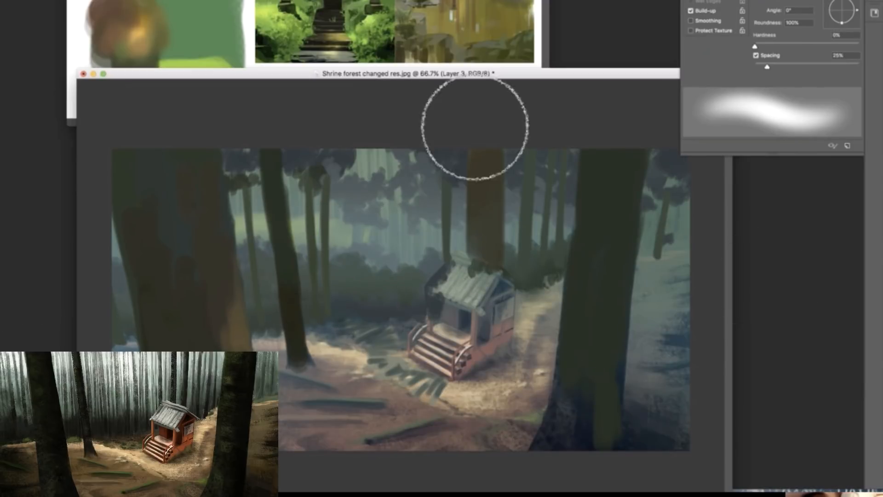
left_click(527, 76)
right_click(474, 294)
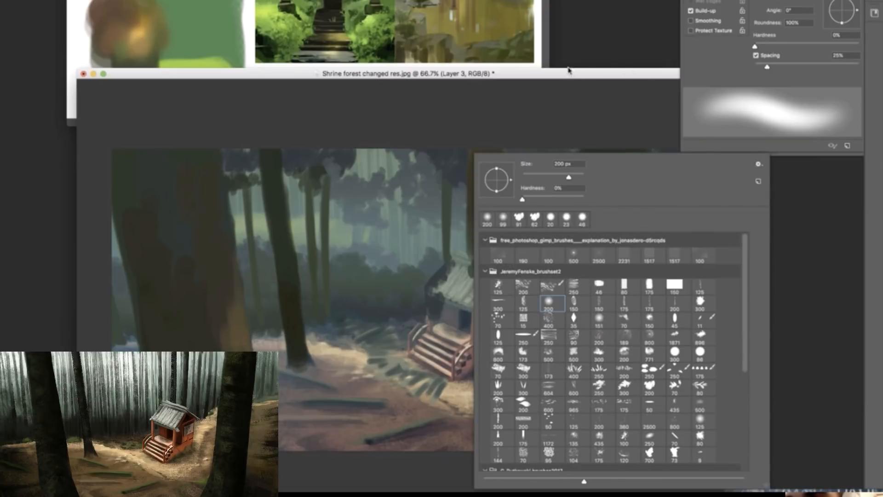
left_click(570, 71)
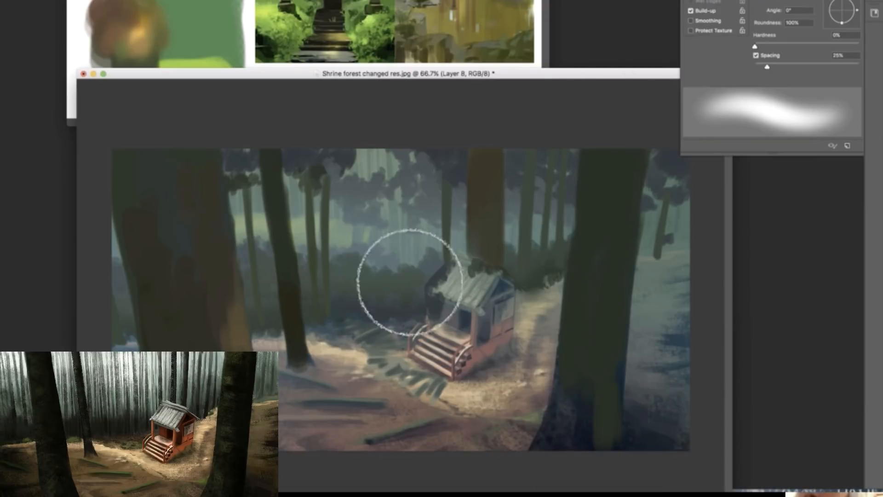
Step: On Layer 8, glaze dark brown sampled from the palette image over the ground beside the hut with a 288 px soft brush
right_click(400, 276)
left_click(532, 133)
right_click(537, 184)
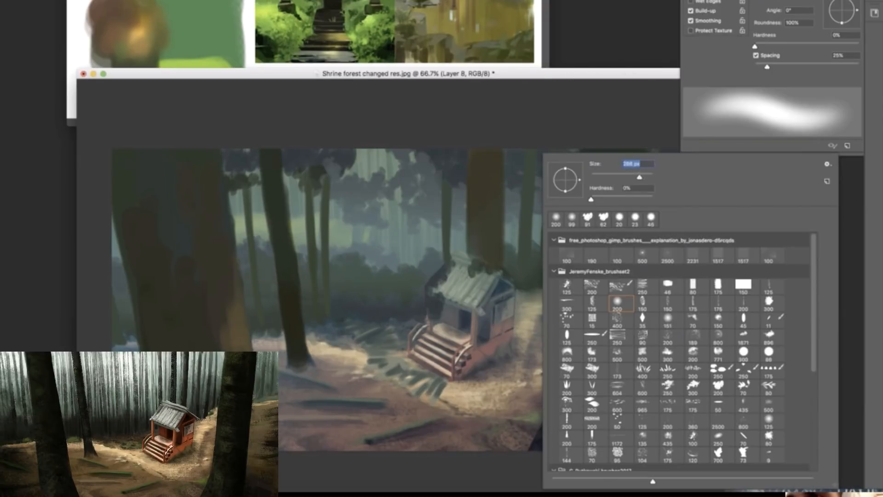
left_click(622, 145)
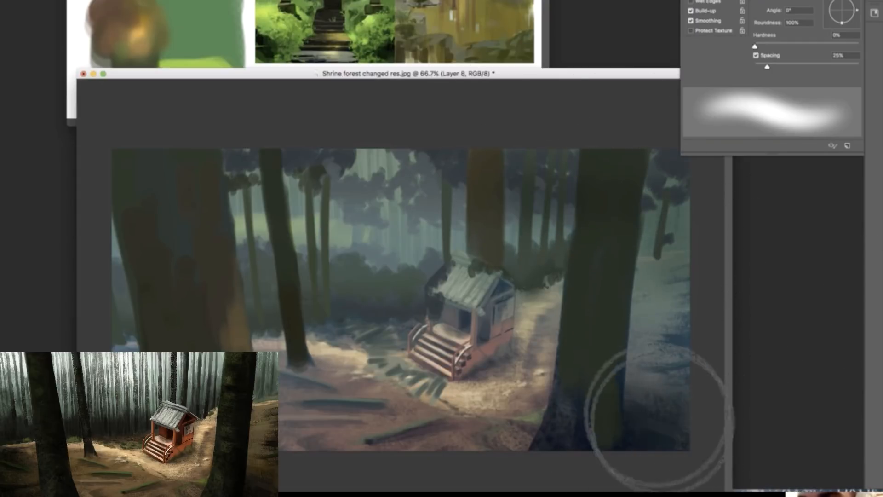
left_click(128, 19)
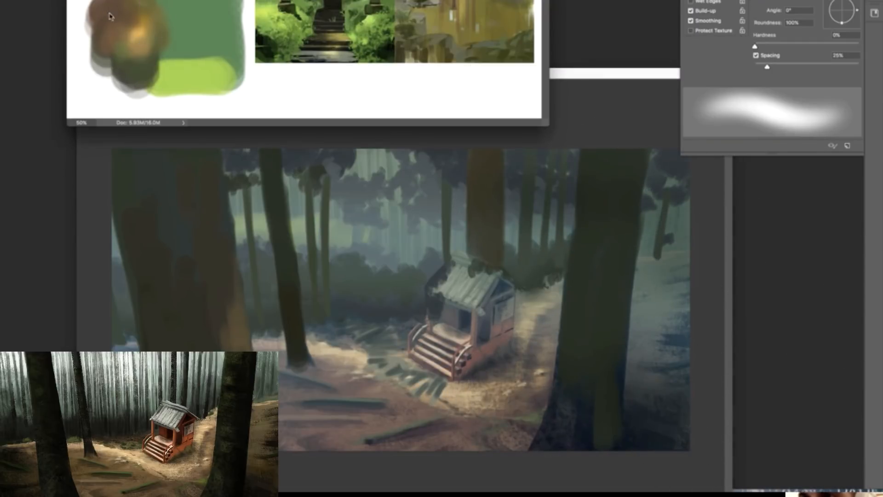
left_click(514, 353)
mouse_move(512, 353)
left_mouse_down()
mouse_move(576, 317)
mouse_move(545, 390)
left_mouse_up()
left_click_drag(474, 358, 506, 365)
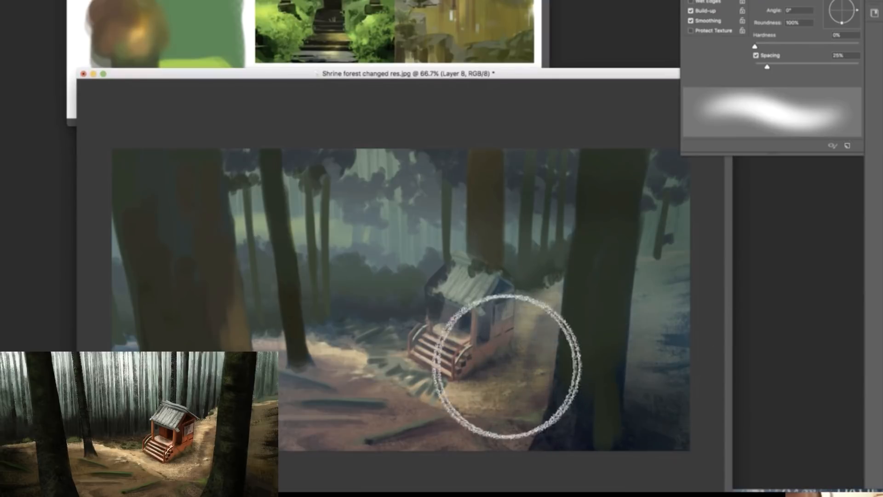
Step: Glaze a darker palette tone over the large left trunk, undergrowth and hut surroundings, checking the composition in a mirrored view
left_click(158, 28)
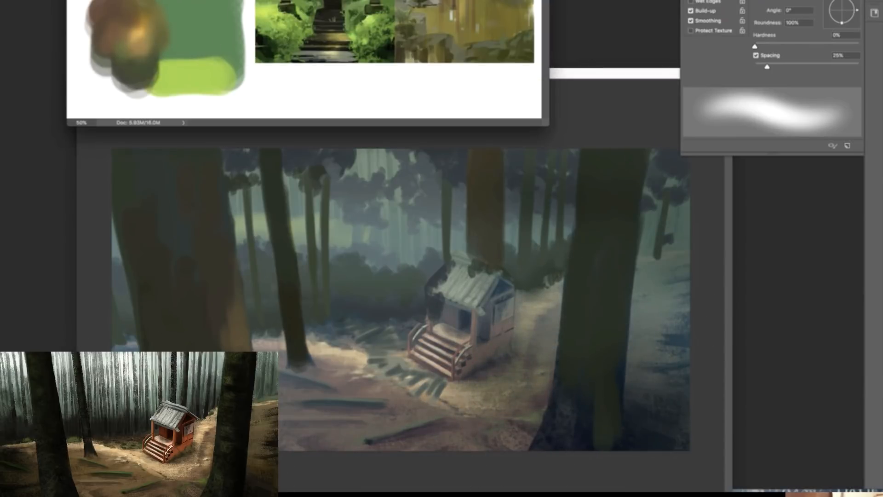
left_click(92, 332)
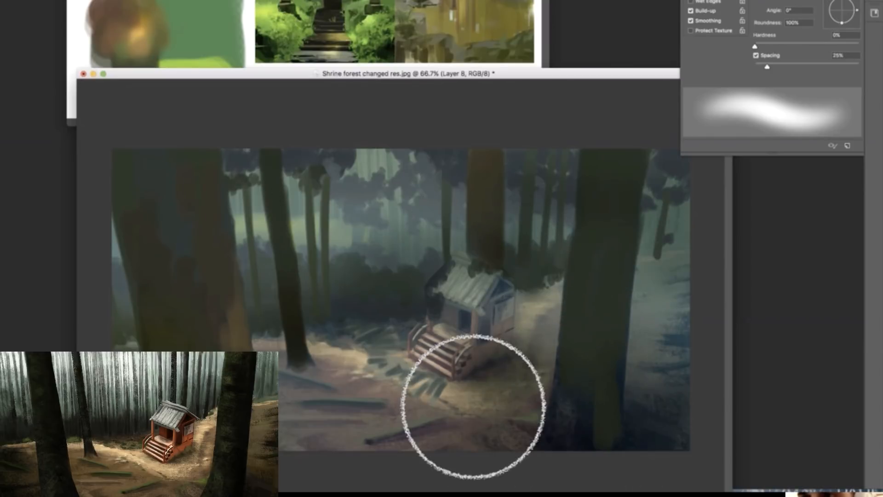
key("super+shift+h")
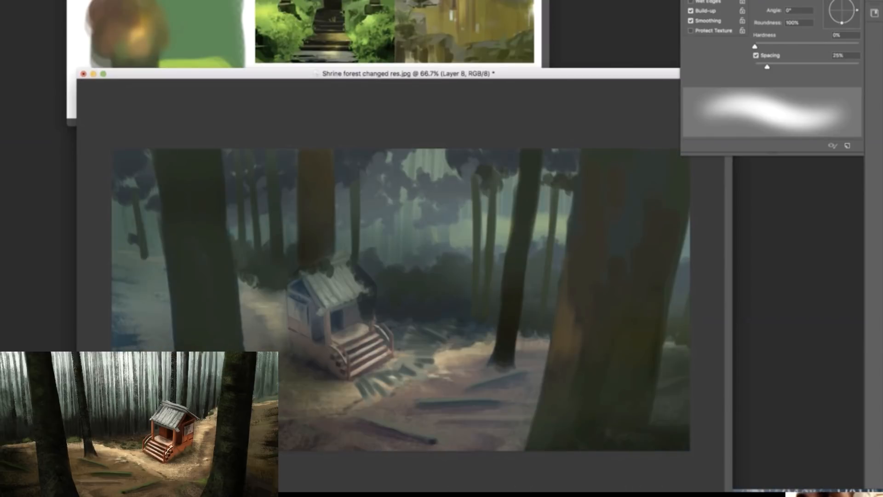
key("super+shift+h")
right_click(552, 212)
left_click_drag(549, 197, 592, 198)
left_click(561, 115)
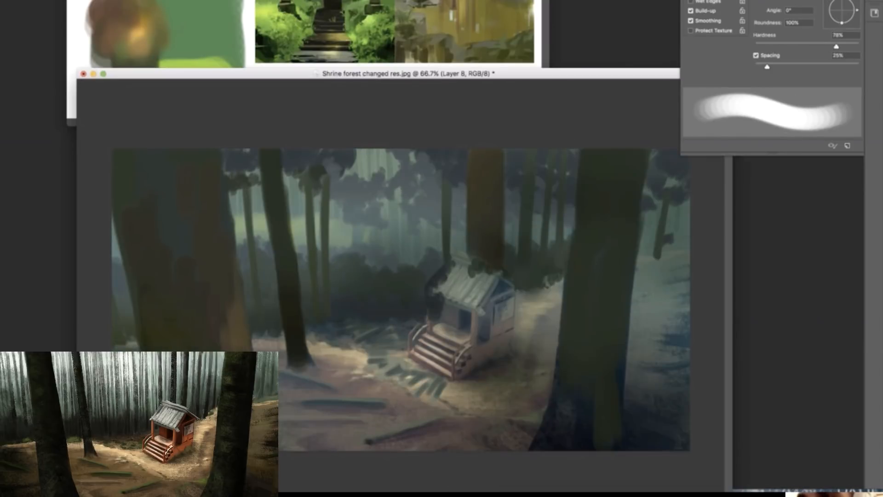
right_click(501, 262)
scroll(598, 345, "down", 5)
double_click(582, 444)
right_click(517, 245)
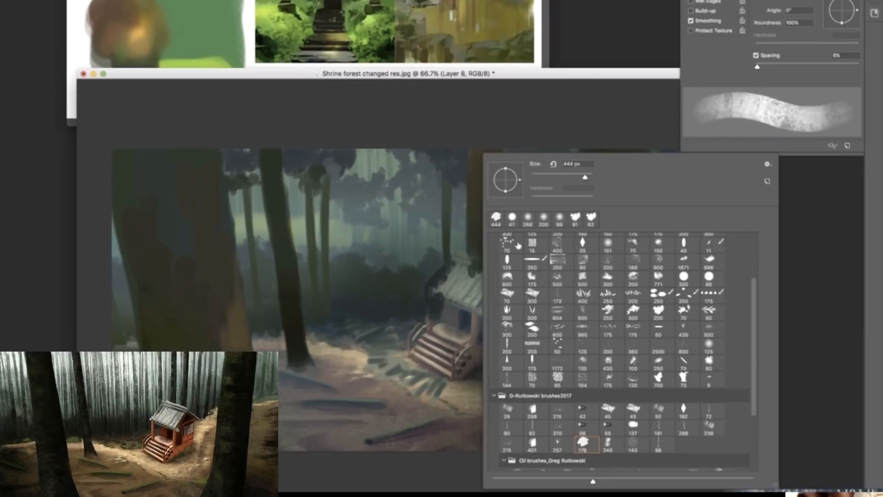
left_click(584, 94)
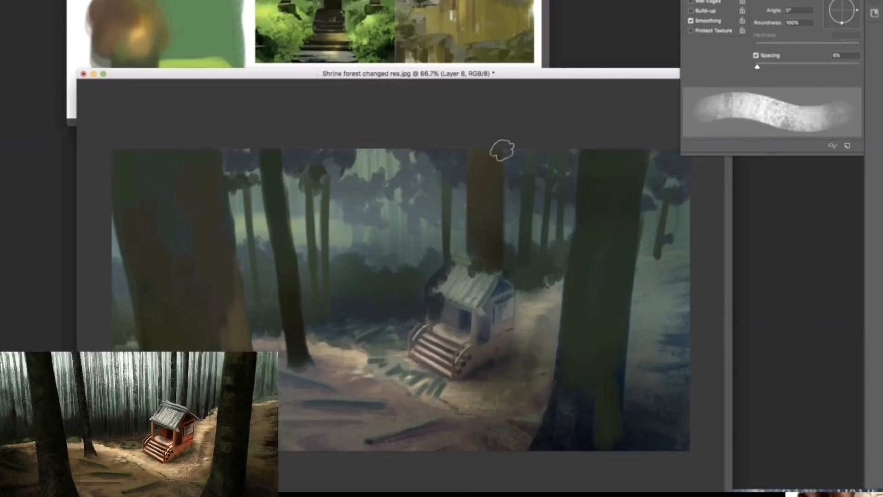
Step: Widen the brown trunk behind the hut on both sides using a round brush with 96% hardness
right_click(467, 276)
left_click(465, 209)
right_click(541, 276)
key("Return")
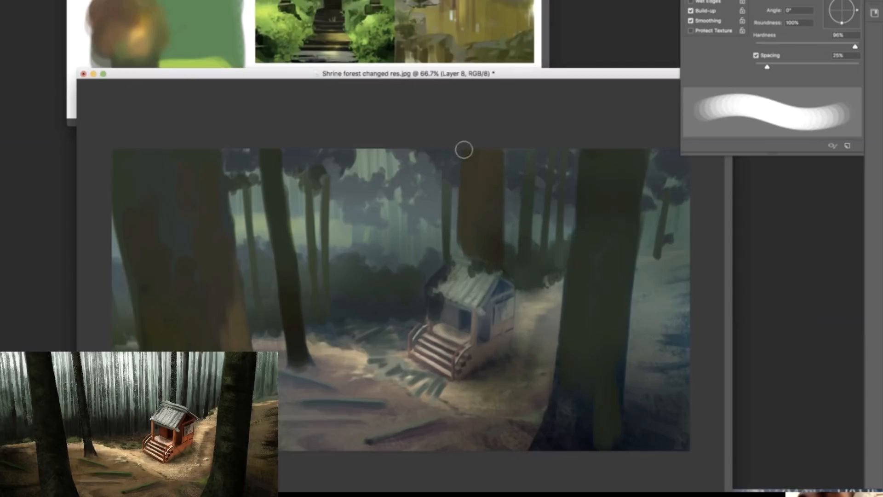
left_click_drag(463, 149, 467, 255)
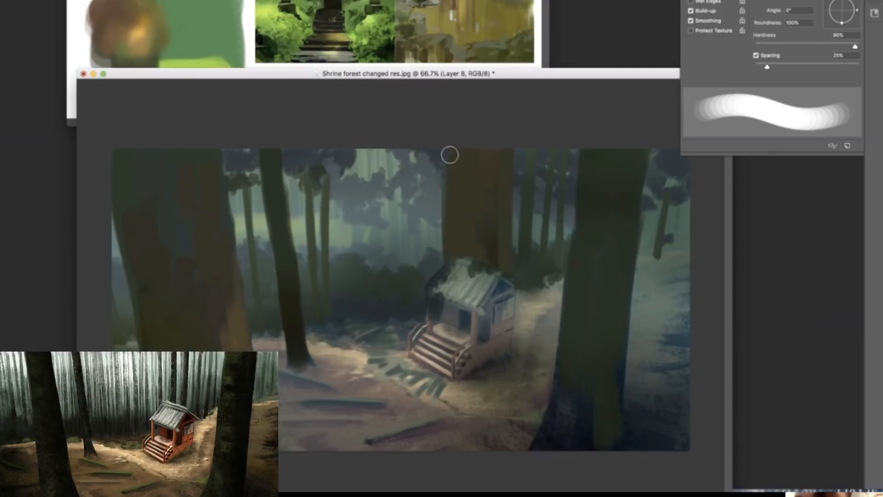
left_click_drag(449, 154, 436, 250)
Step: Repaint the hut's roof edges in dark blue-grey and its side gable in dark red with a smaller round brush
right_click(445, 274)
key("Return")
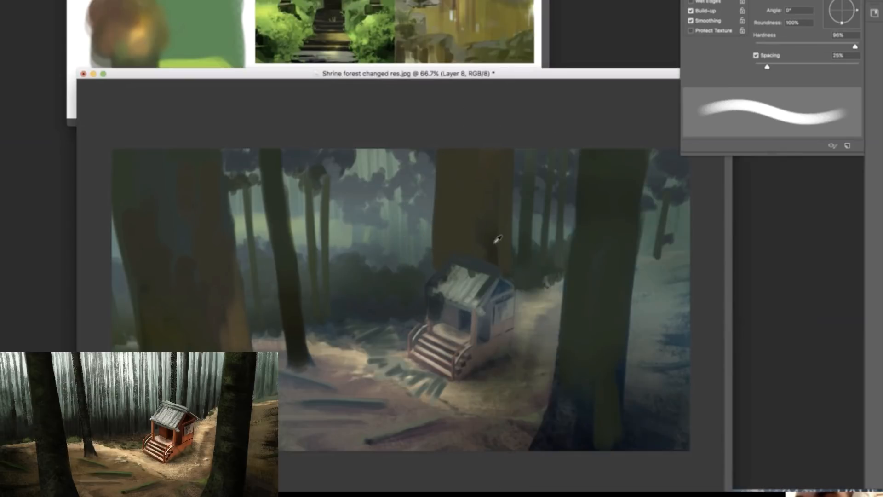
left_click_drag(502, 299, 507, 299)
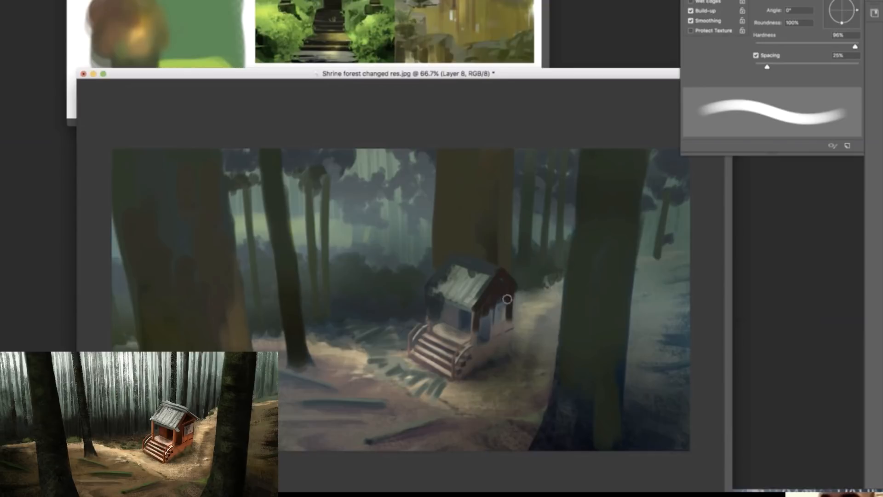
Step: Paint reddish-brown bark strokes down the trunk behind the hut, enlarging the round brush to 83 px
left_click_drag(511, 138, 499, 195)
right_click(494, 216)
left_click_drag(556, 177, 563, 176)
key("Return")
left_click_drag(495, 154, 489, 223)
right_click(490, 224)
left_click_drag(563, 176, 571, 177)
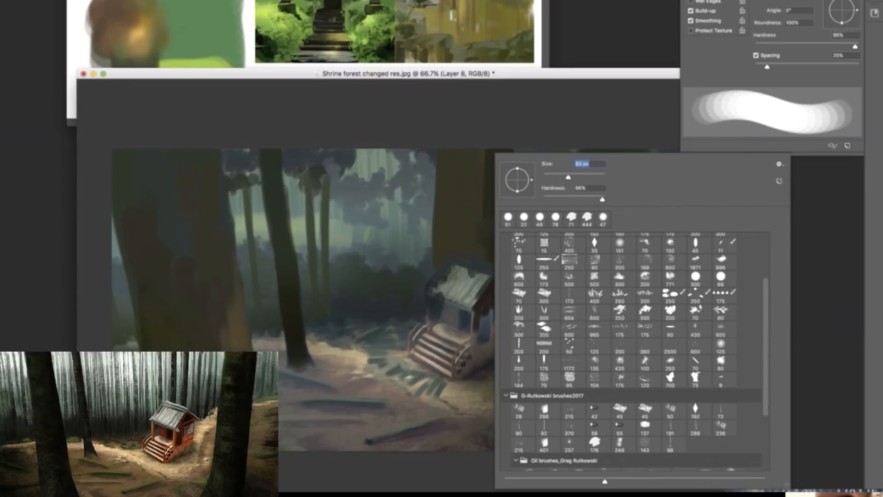
key("Return")
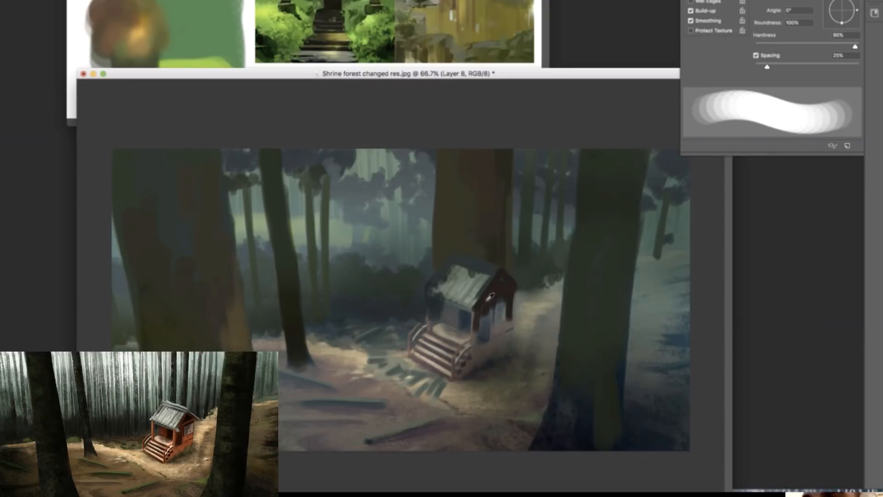
Step: Cover the hut's side wall in dark reddish-brown and paint a rounded brown mound beside it with colours sampled from the palette
mouse_move(491, 296)
left_mouse_down()
mouse_move(496, 359)
mouse_move(480, 385)
mouse_move(497, 300)
left_mouse_up()
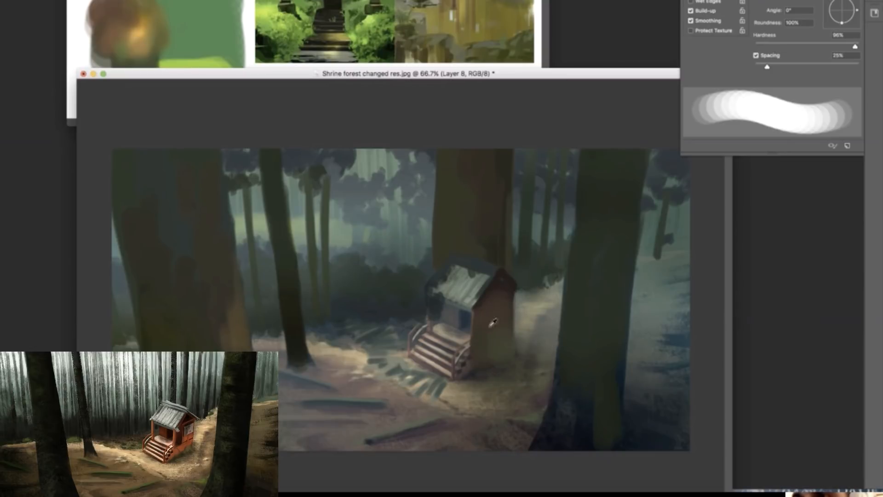
mouse_move(493, 291)
left_mouse_down()
mouse_move(496, 340)
mouse_move(558, 335)
mouse_move(535, 329)
mouse_move(522, 343)
mouse_move(545, 323)
mouse_move(531, 333)
mouse_move(556, 328)
left_mouse_up()
right_click(524, 334)
left_click(523, 339)
left_click(143, 63)
left_click(123, 69, "alt")
left_click(540, 341)
left_click(474, 31)
left_click(151, 54, "alt")
left_click(514, 341)
Step: Paint a dark brown slope behind the large right tree out to the canvas edge, undoing and redoing the unsatisfactory strokes
mouse_move(641, 322)
left_mouse_down()
mouse_move(688, 308)
mouse_move(685, 297)
left_mouse_up()
right_click(669, 337)
double_click(682, 341)
left_click_drag(682, 341, 693, 346)
key("alt+super+z")
key("alt+super+z")
key("alt+super+z")
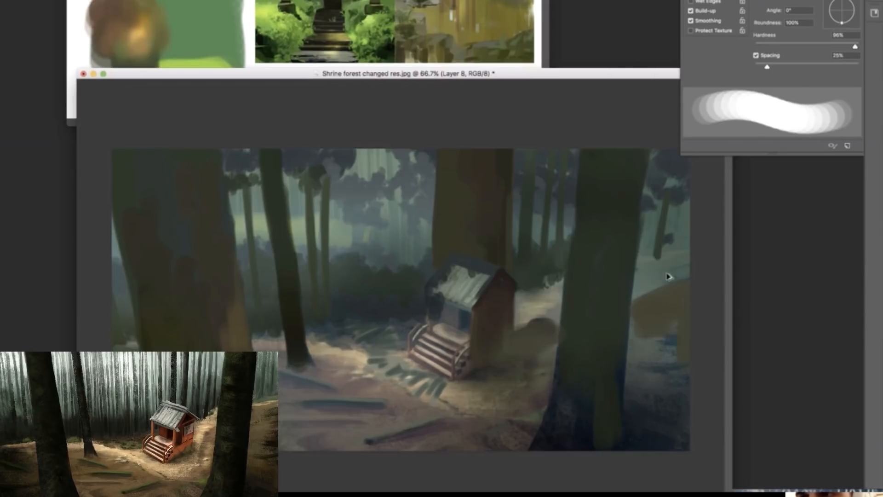
left_click_drag(653, 313, 685, 368)
key("alt+super+z")
mouse_move(647, 311)
left_mouse_down()
mouse_move(647, 339)
mouse_move(705, 410)
mouse_move(667, 429)
mouse_move(713, 425)
left_mouse_up()
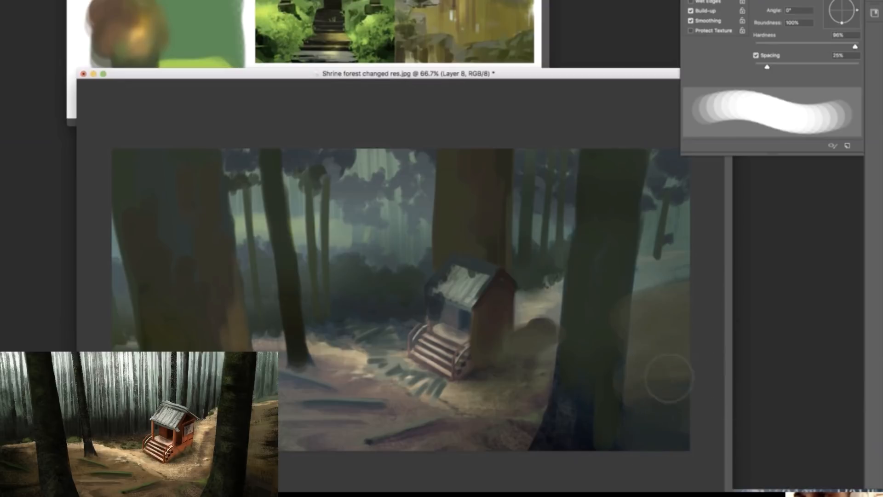
Step: Repaint the lower part of the large right trunk with its own sampled dark green and reduce the brush size
left_click(615, 264, "alt")
left_click_drag(619, 276, 604, 416)
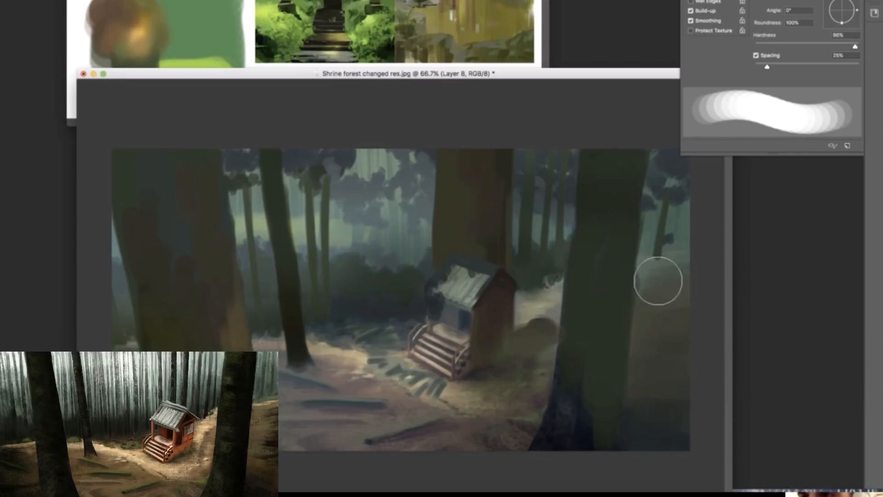
key("[")
key("[")
key("[")
key("[")
Step: Lasso the trunk behind the hut down to the roofline and paint a warm golden glow inside the selection
key("l")
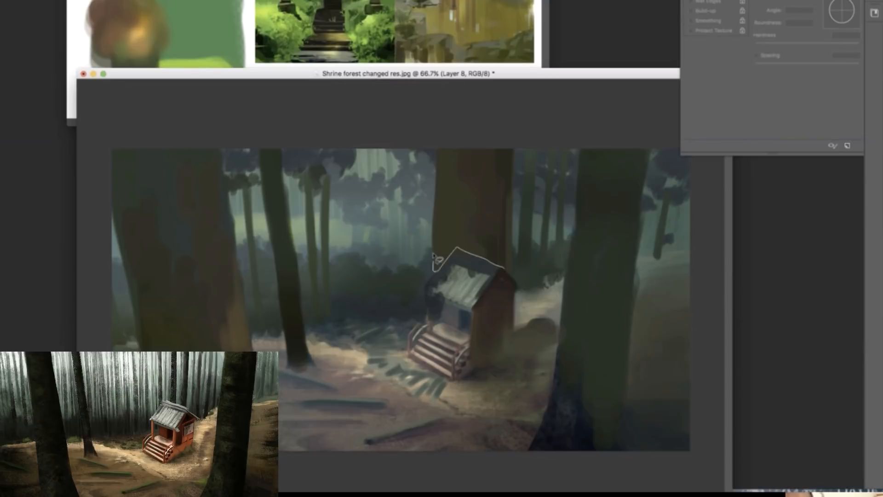
left_click_drag(434, 259, 508, 265)
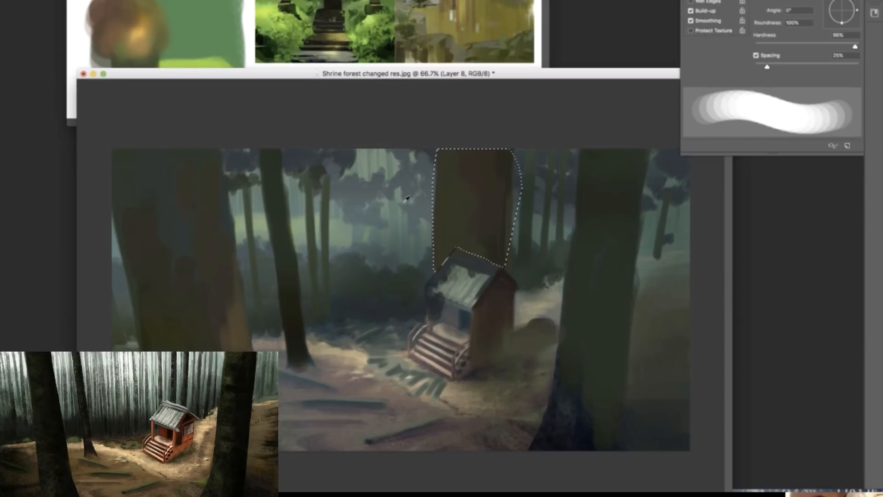
right_click(560, 174)
left_click_drag(453, 228, 460, 233)
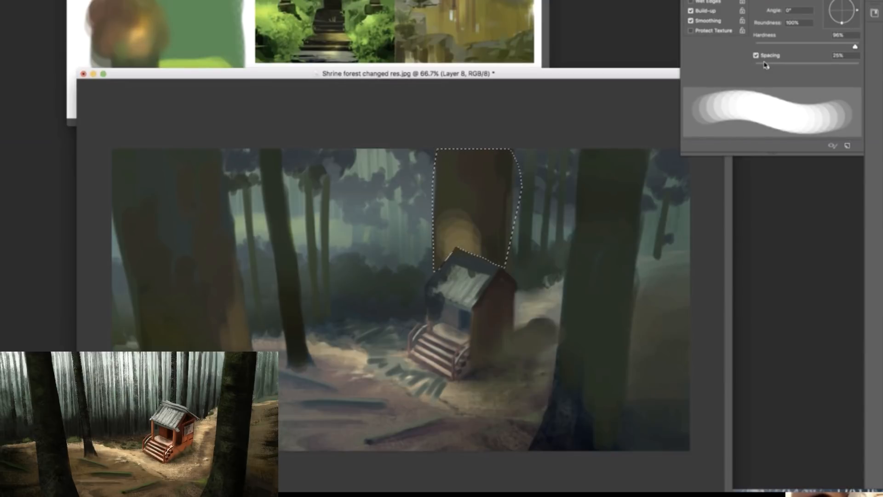
Step: Set the brush spacing to 17% and rework the golden light on the selected trunk, blending it upwards from the roofline
left_click_drag(766, 65, 763, 66)
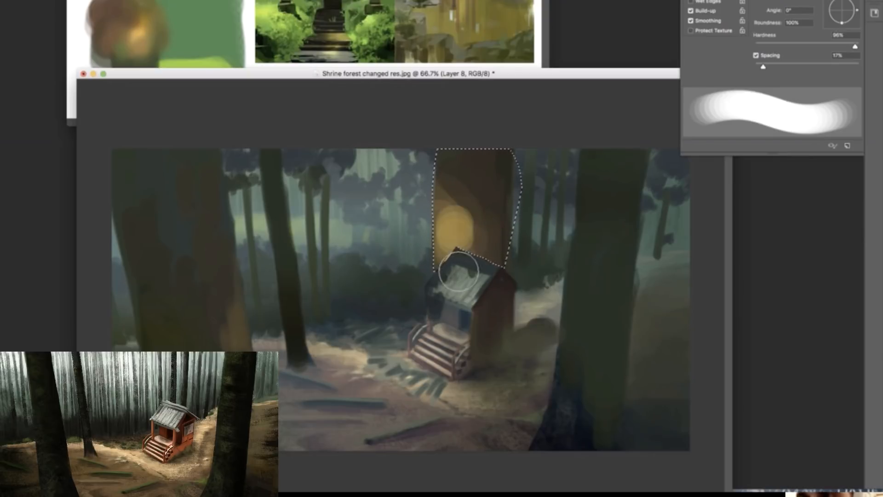
key("super+z")
left_click(442, 256, "alt")
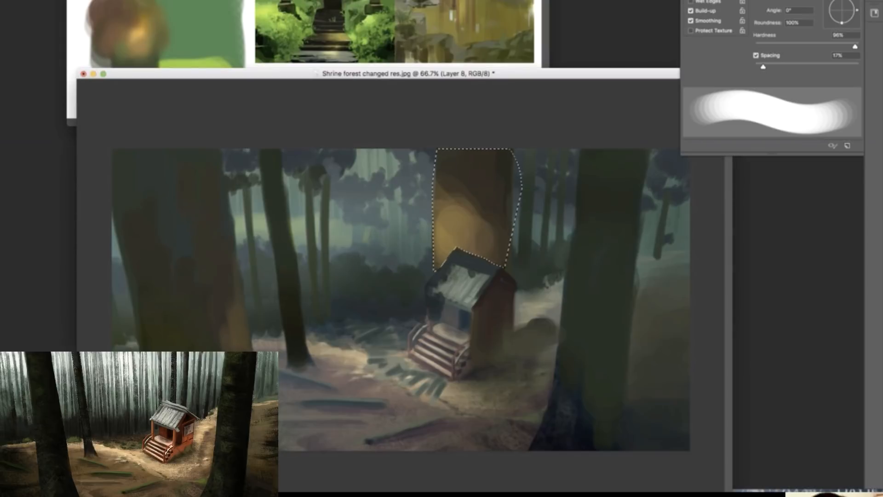
right_click(456, 235)
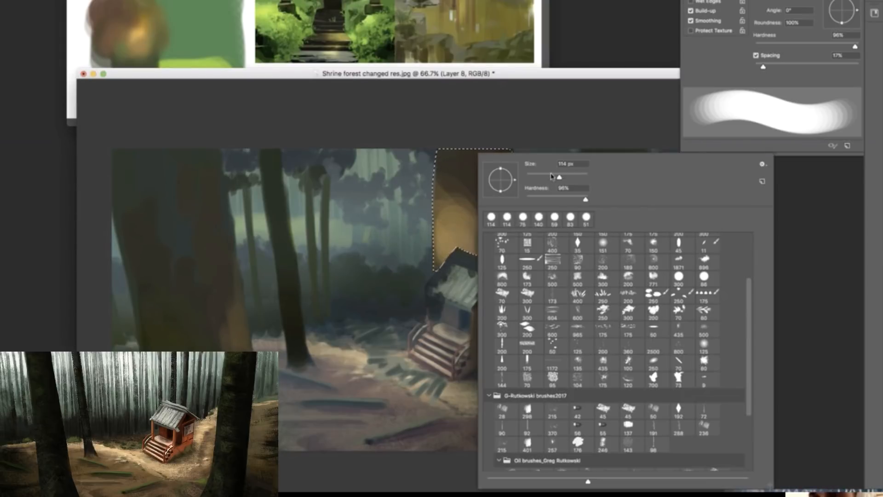
key("Escape")
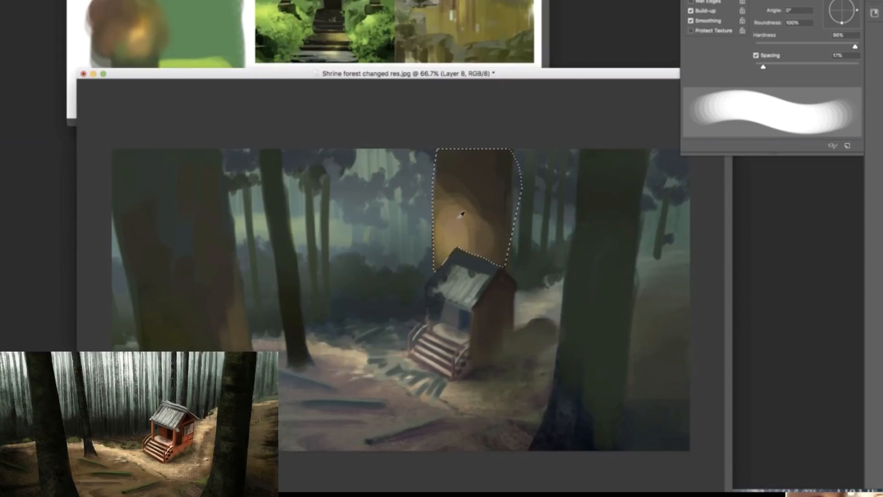
Step: Lasso a rounded mound on the slope beyond the large right trunk, paint it bright yellow-green, and deselect
key("l")
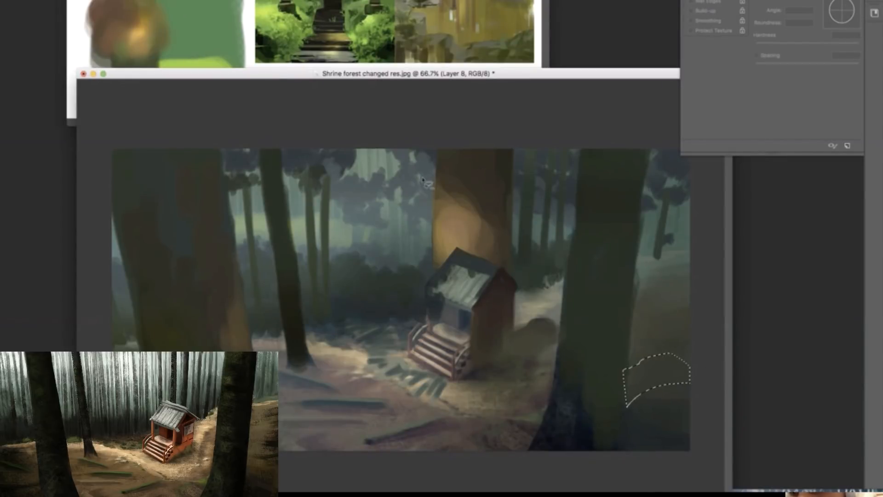
key("b")
right_click(653, 393)
left_click(627, 109)
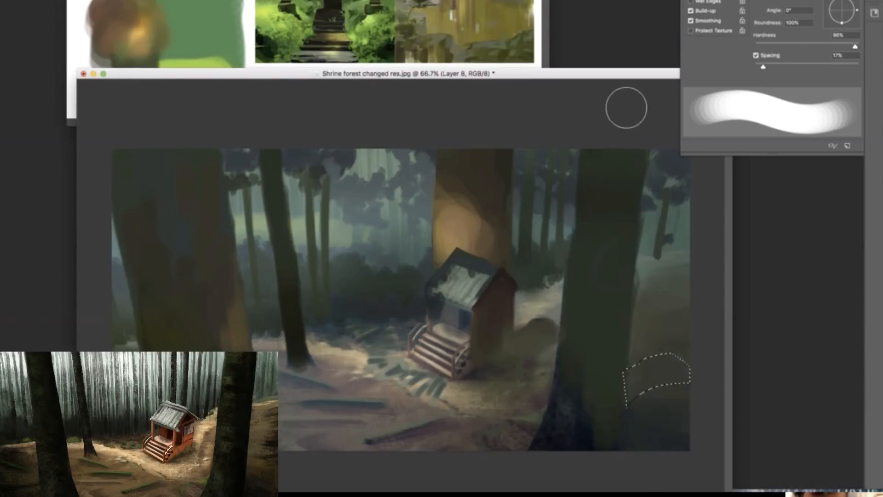
mouse_move(693, 389)
left_mouse_down()
mouse_move(659, 390)
mouse_move(668, 360)
mouse_move(686, 370)
mouse_move(654, 364)
mouse_move(666, 347)
left_mouse_up()
key("ctrl+d")
Step: Reduce the brush size and paint shaded brown strokes on the pale ground between the hut and the large right trunk
right_click(540, 300)
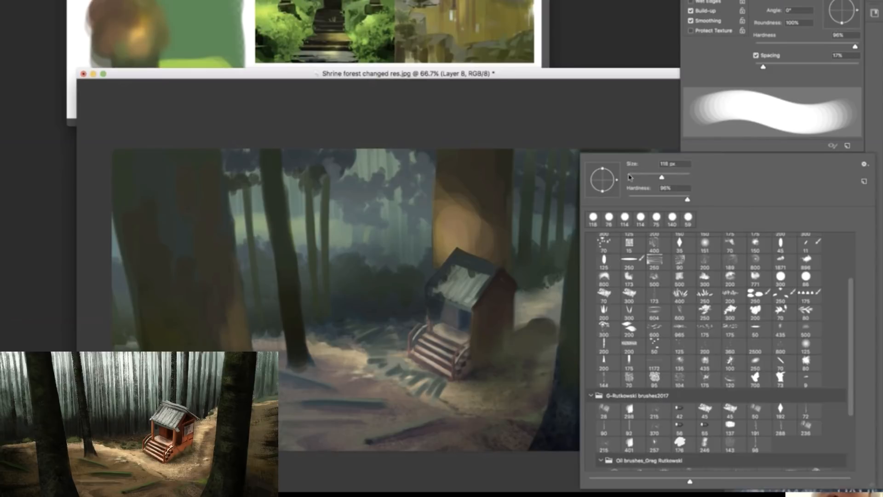
left_click(629, 179)
left_click(619, 127)
left_click_drag(523, 301, 562, 301)
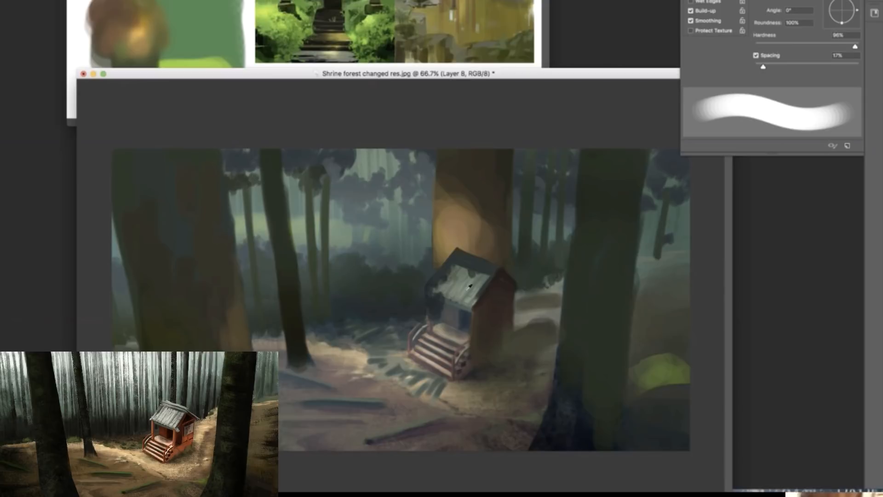
Step: Paint the hut's porch floor, front corner post and eave beam orange, reducing the brush to 25 px and then 15 px
left_click_drag(438, 330, 469, 342)
right_click(469, 336)
left_click(535, 177)
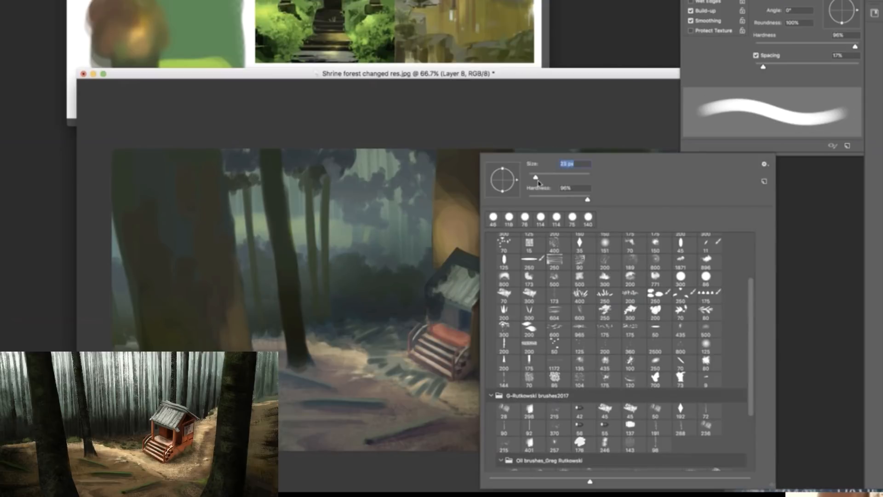
left_click(527, 133)
right_click(464, 282)
left_click(520, 177)
left_click(515, 134)
left_click_drag(471, 311, 471, 356)
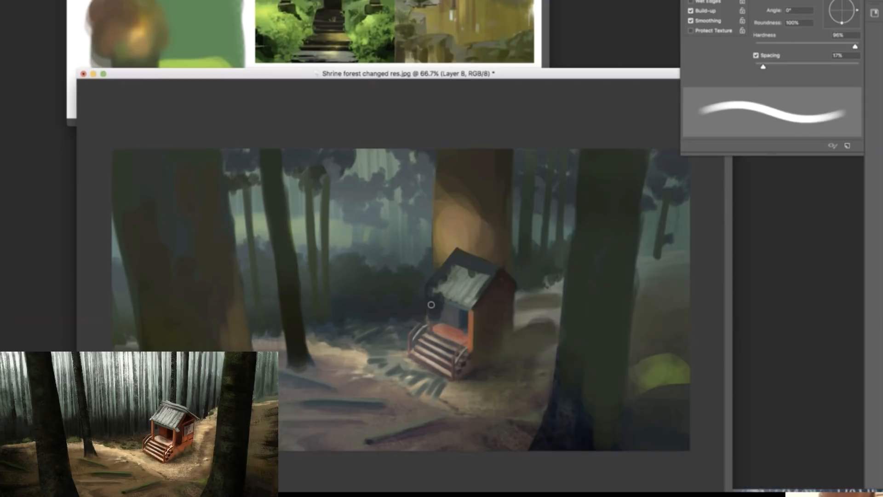
left_click_drag(432, 298, 470, 311)
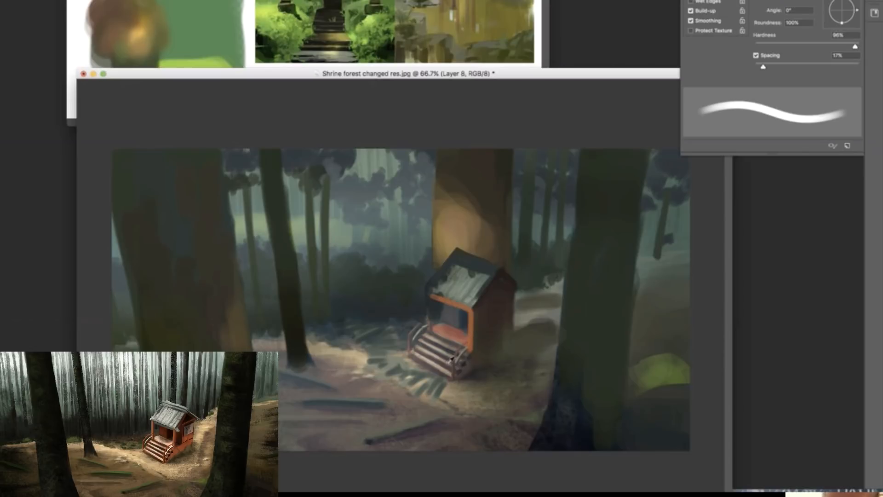
Step: Paint the hut's steps orange with an 11 px brush, redden the side wall, and refine the grey roof and its gable edge
right_click(417, 359)
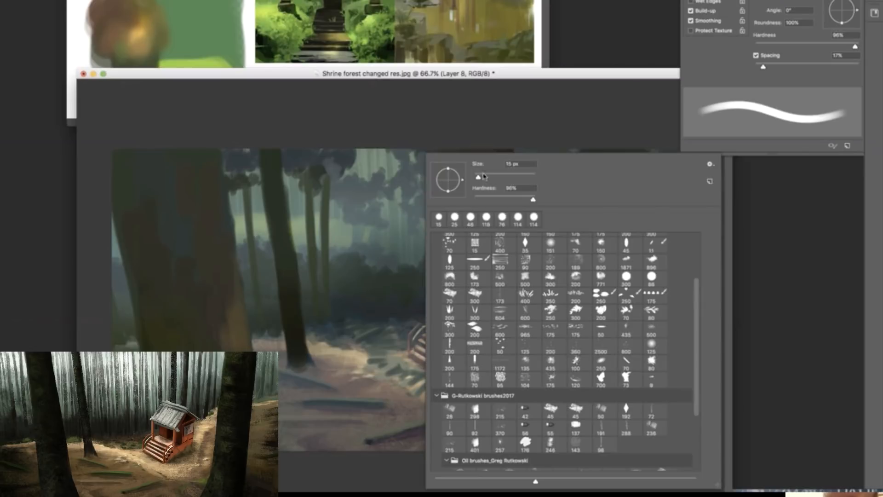
left_click(477, 178)
left_click_drag(417, 356, 445, 370)
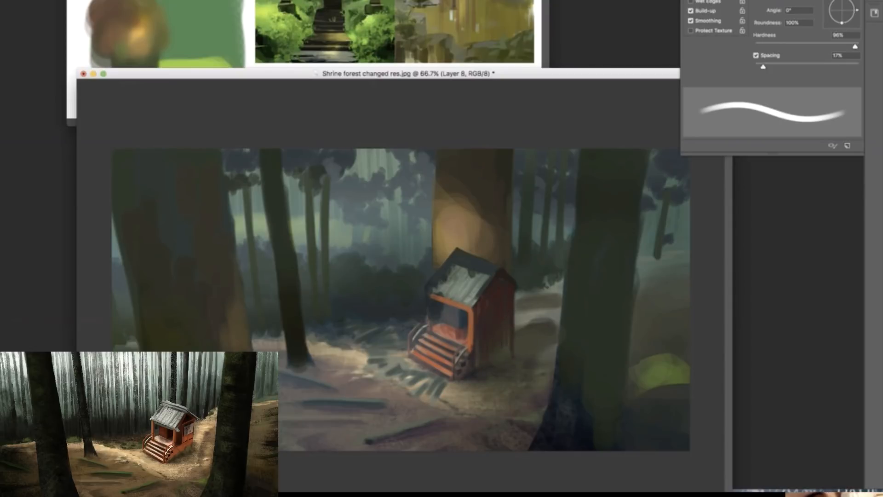
mouse_move(491, 276)
left_mouse_down()
mouse_move(460, 255)
mouse_move(435, 283)
left_mouse_up()
left_click_drag(460, 252, 520, 287)
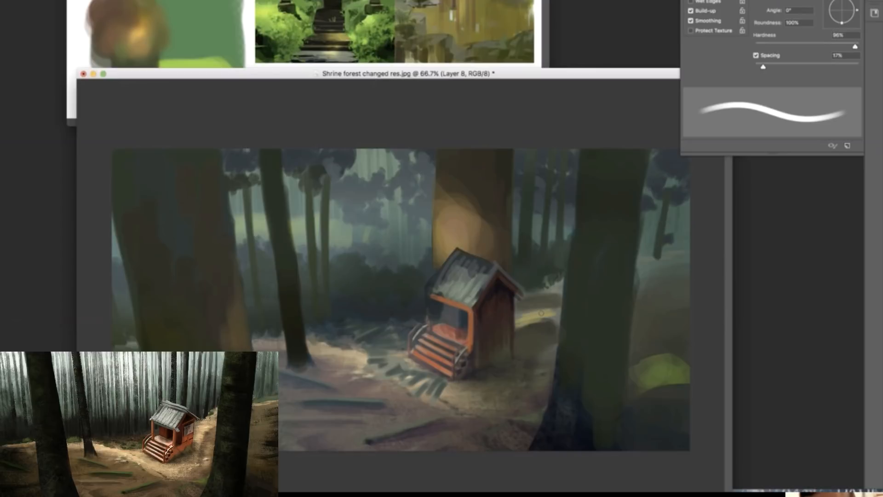
Step: Paint yellow light along the ridge behind the hut and, at 62% brush hardness, warm light on the thin background trunks
mouse_move(637, 277)
left_mouse_down()
mouse_move(679, 253)
mouse_move(515, 290)
left_mouse_up()
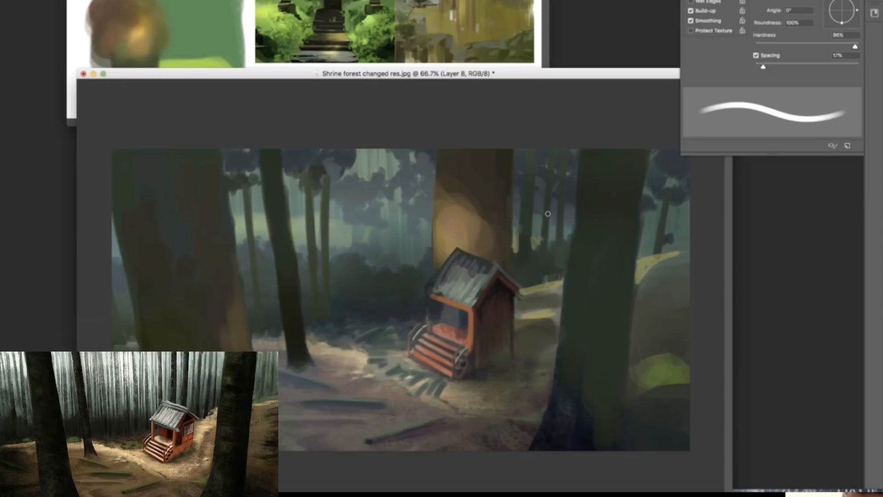
key("]")
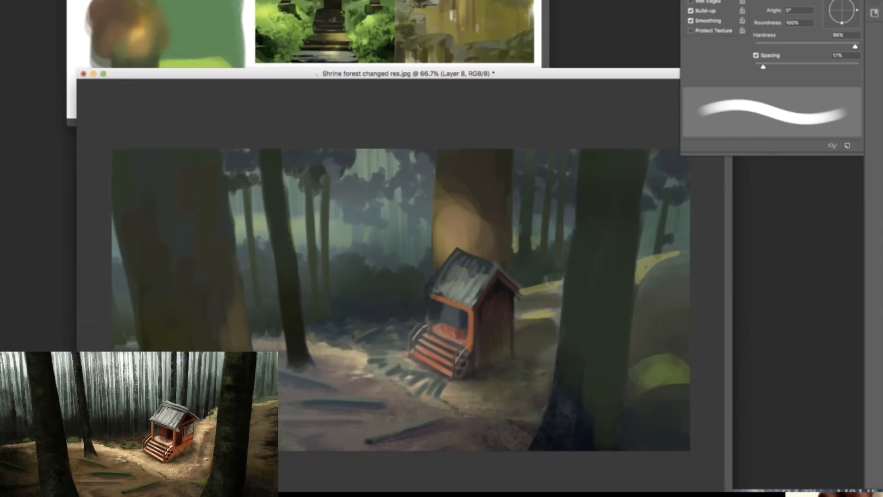
mouse_move(545, 227)
left_mouse_down()
mouse_move(544, 248)
mouse_move(558, 249)
left_mouse_up()
right_click(558, 241)
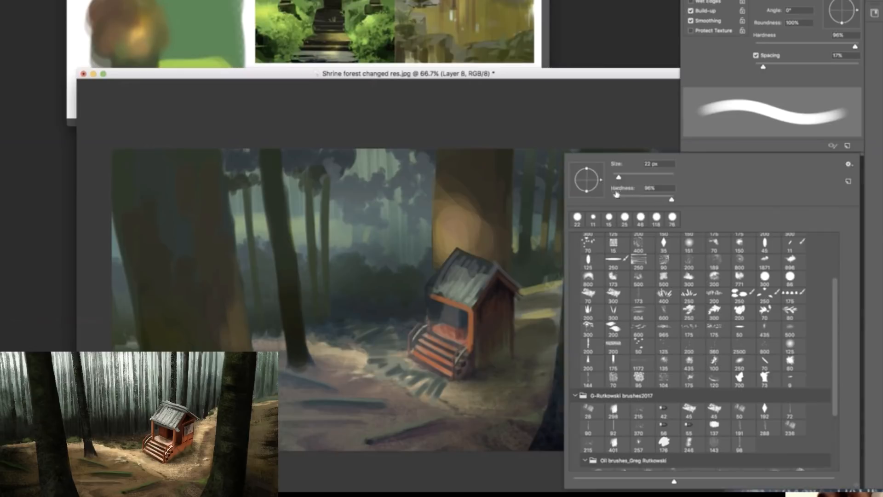
left_click(653, 198)
left_click(546, 245)
left_click_drag(654, 216, 653, 250)
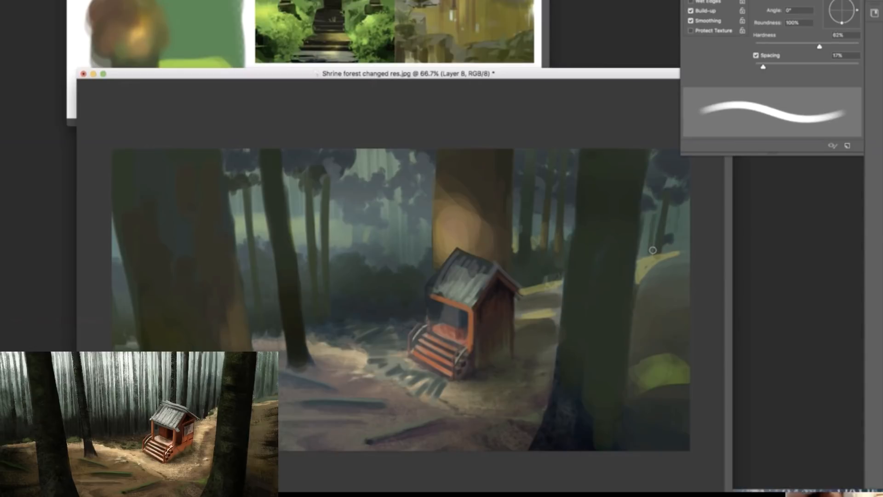
Step: Enlarge the brush and paint a new dark trunk between the leaning left tree and the hut, with dark undergrowth beside its base
key("bracketright")
key("bracketright")
key("bracketright")
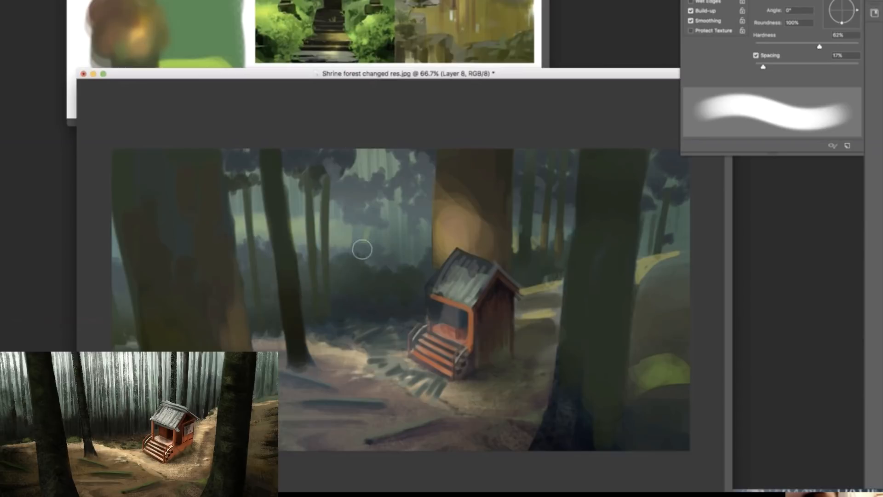
mouse_move(360, 250)
left_mouse_down()
mouse_move(355, 191)
mouse_move(368, 150)
mouse_move(361, 269)
left_mouse_up()
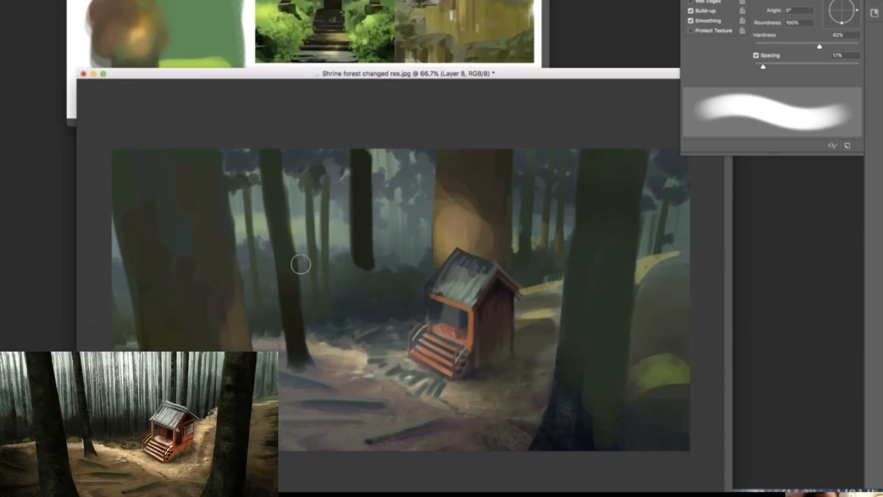
mouse_move(363, 152)
left_mouse_down()
mouse_move(365, 295)
mouse_move(387, 304)
left_mouse_up()
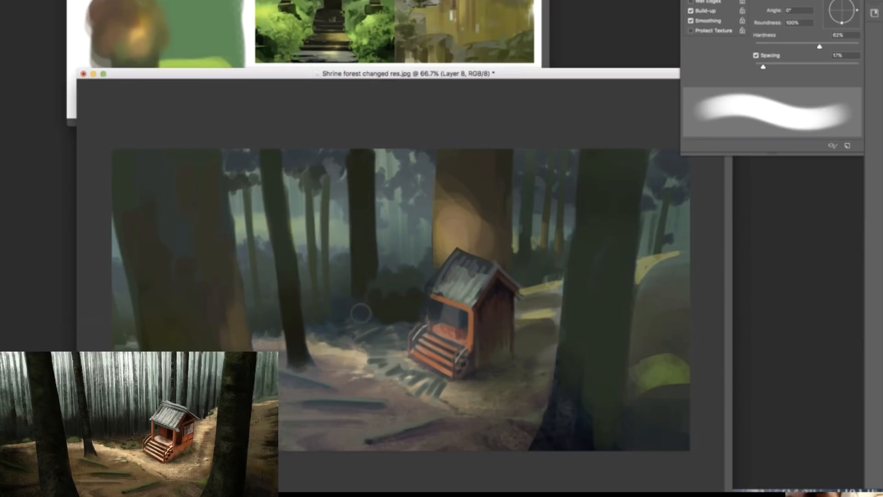
Step: Sample a green from the reference sheet and paint bushes on both sides of the hut and beside the leaning left trunk
left_click(228, 10)
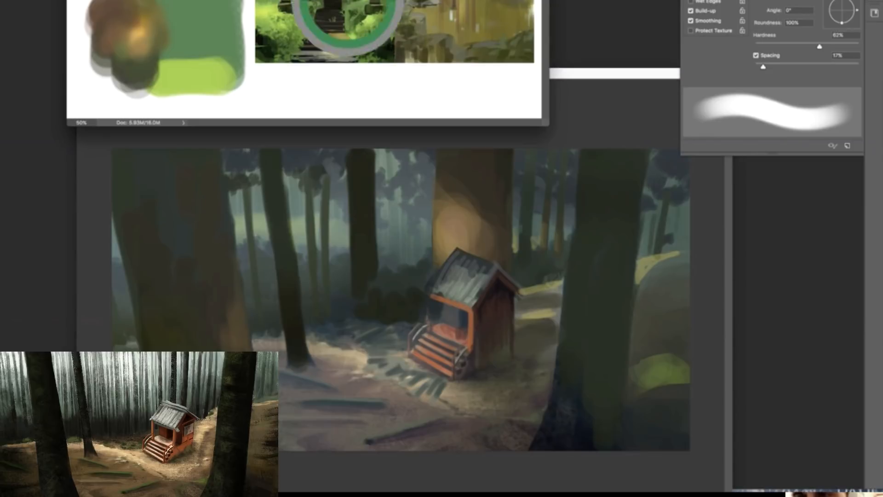
left_click(350, 138)
mouse_move(397, 290)
left_mouse_down()
mouse_move(413, 301)
mouse_move(427, 280)
left_mouse_up()
left_click_drag(527, 266, 559, 274)
left_click_drag(256, 297, 258, 314)
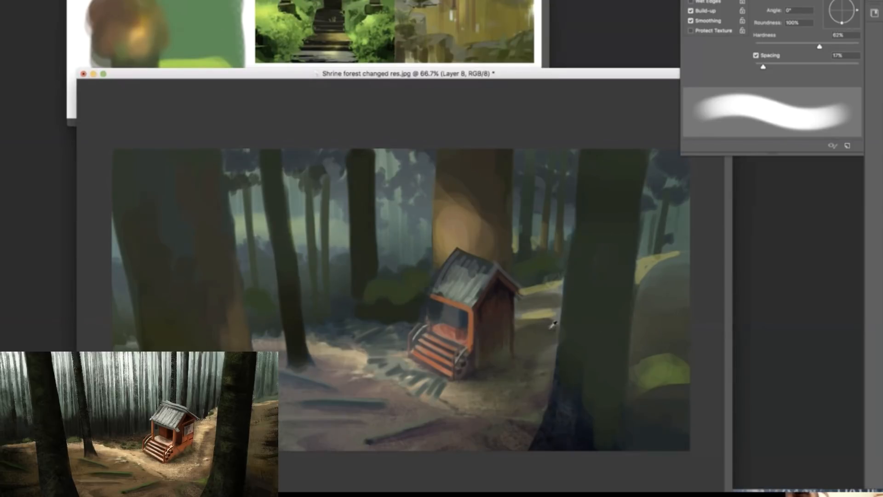
Step: Repaint the large right trunk from top to base with sampled dark brown tones, covering the blue-green areas
left_click(549, 328, "alt")
left_click_drag(550, 330, 536, 362)
left_click_drag(572, 309, 567, 412)
mouse_move(628, 276)
left_mouse_down()
mouse_move(621, 345)
mouse_move(593, 386)
left_mouse_up()
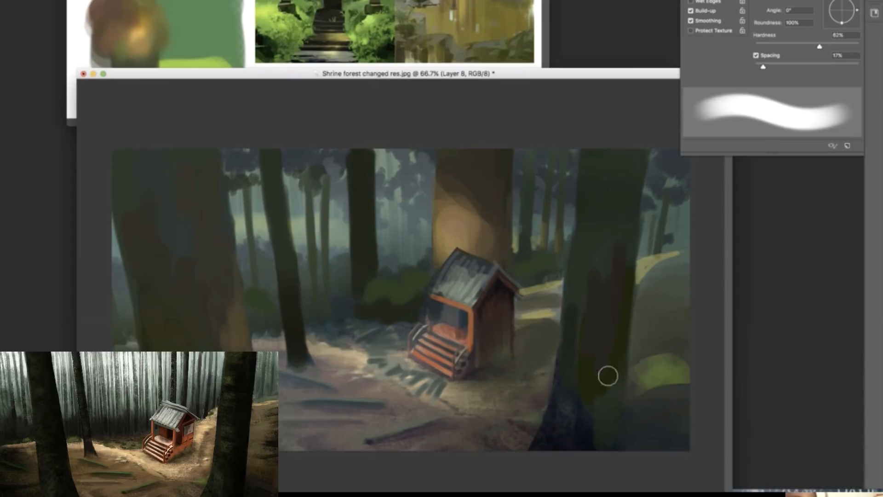
mouse_move(612, 302)
left_mouse_down()
mouse_move(616, 217)
mouse_move(597, 345)
left_mouse_up()
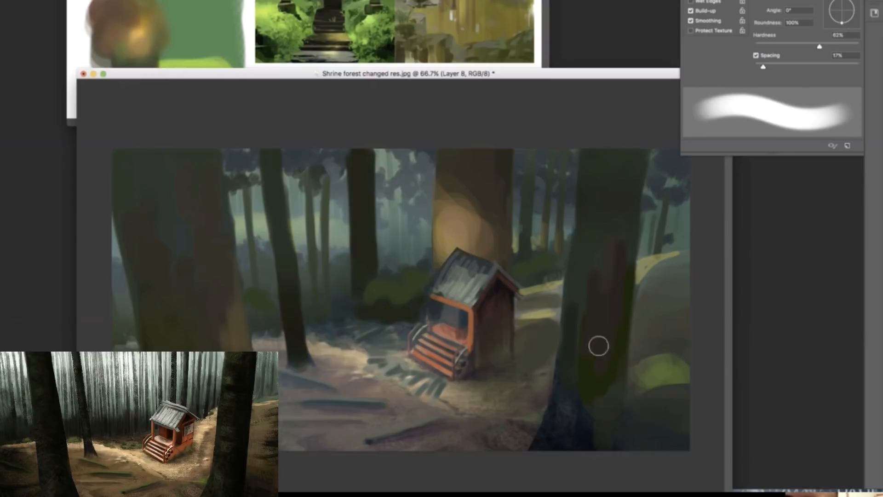
left_click_drag(599, 210, 621, 265)
left_click_drag(594, 371, 578, 437)
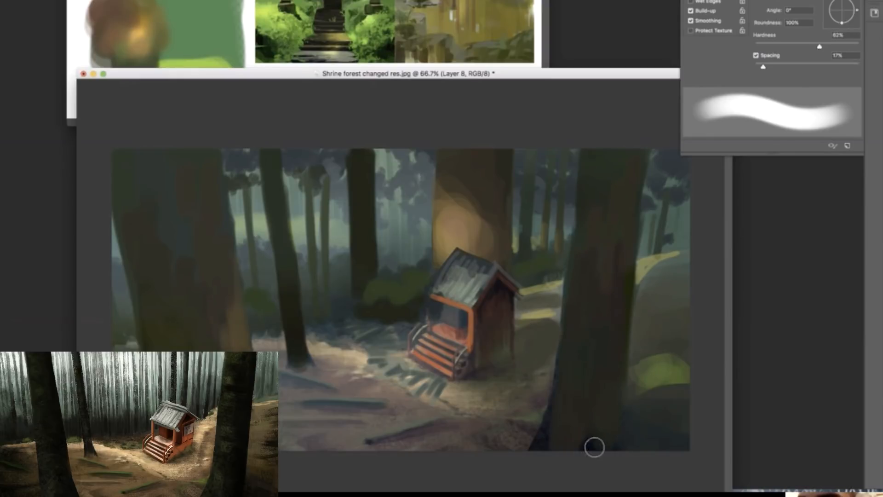
left_click(590, 203, "alt")
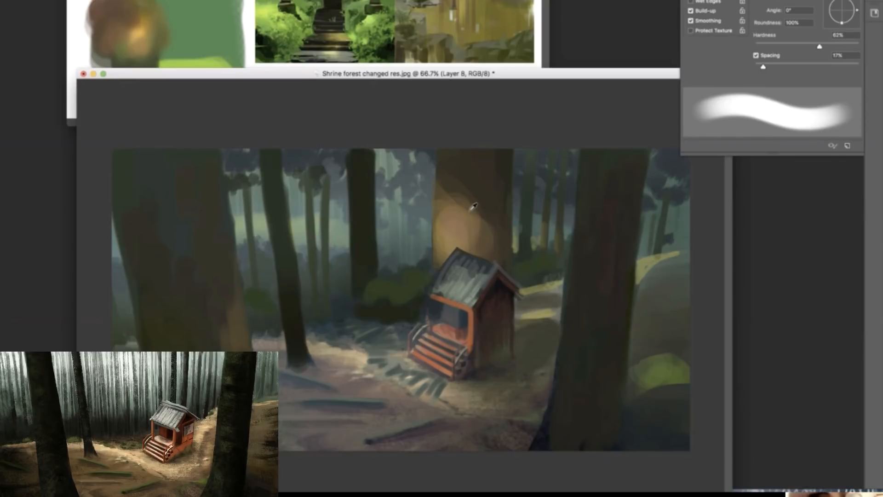
Step: Darken the large left trunk with dark browns sampled from the other trunks, using a larger brush for the broad shading
left_click(588, 299, "alt")
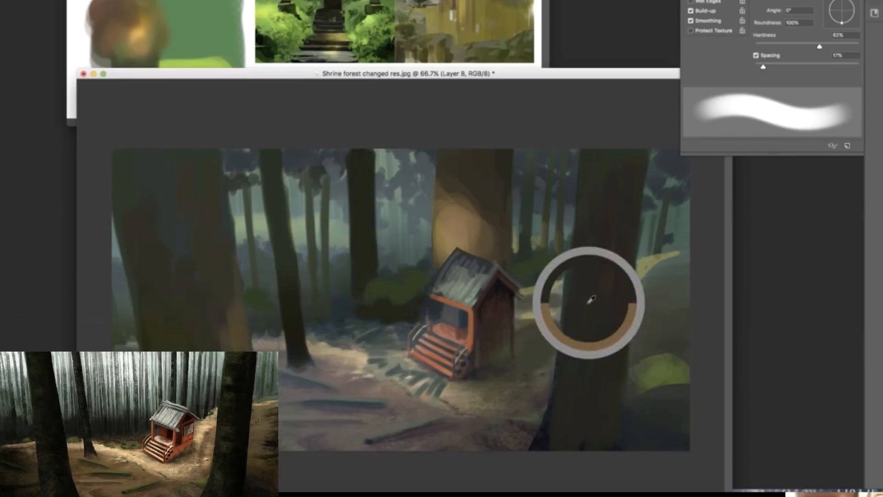
left_click_drag(220, 290, 204, 340)
left_click(294, 345, "alt")
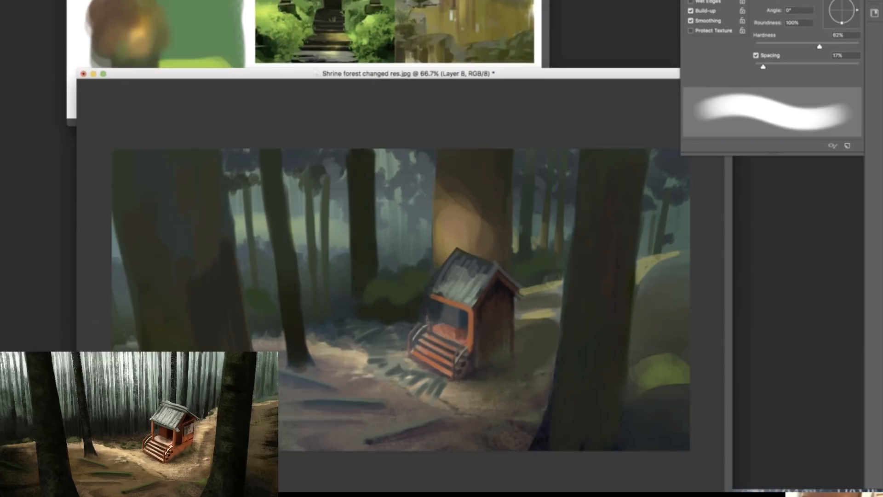
right_click(207, 276)
left_click(290, 178)
key("Return")
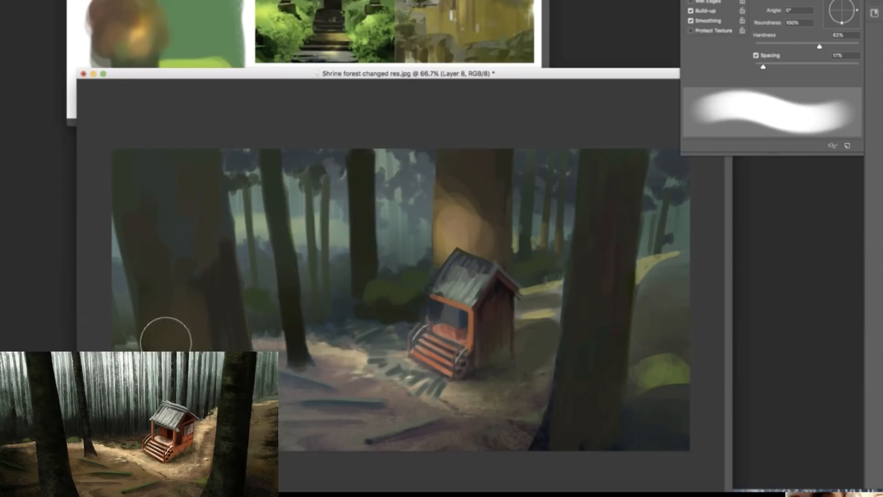
left_click(294, 305, "alt")
left_click_drag(197, 244, 159, 299)
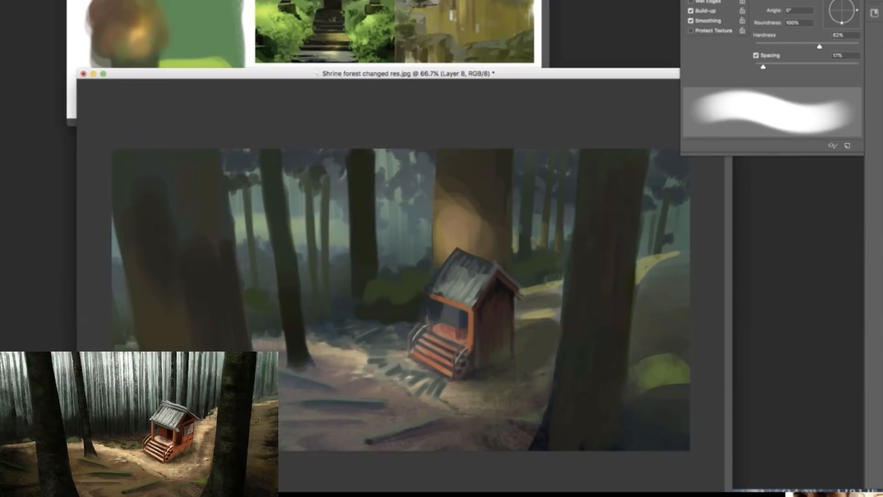
Step: Adjust the brush size, sample a dark green from the reference sheet, and paint shadowy mounds along the canvas's lower edge
right_click(365, 318)
left_click(445, 178)
key("Return")
left_click(210, 64)
left_click(294, 139)
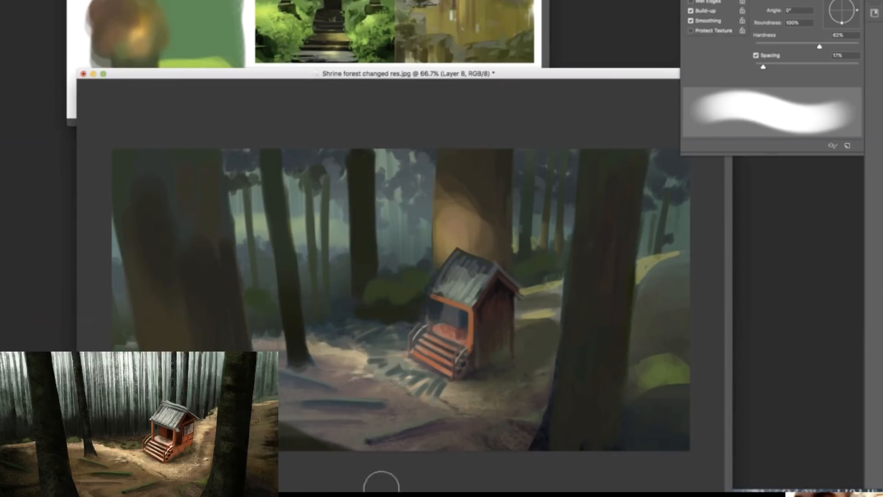
left_click_drag(528, 434, 422, 455)
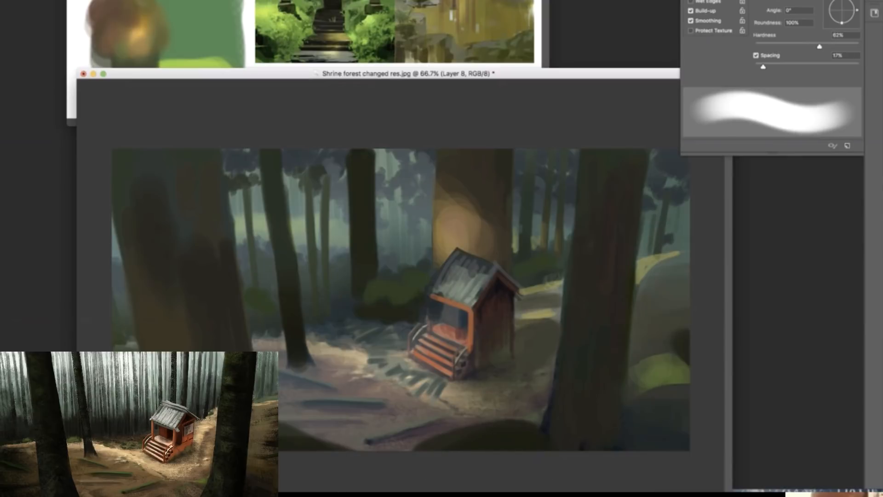
Step: Paint rounded dark green bushes over the right slope, beside the hut, and across the foreground and left ground
mouse_move(691, 341)
left_mouse_down()
mouse_move(713, 292)
mouse_move(642, 339)
left_mouse_up()
mouse_move(667, 258)
left_mouse_down()
mouse_move(686, 336)
mouse_move(662, 338)
mouse_move(689, 254)
mouse_move(643, 341)
left_mouse_up()
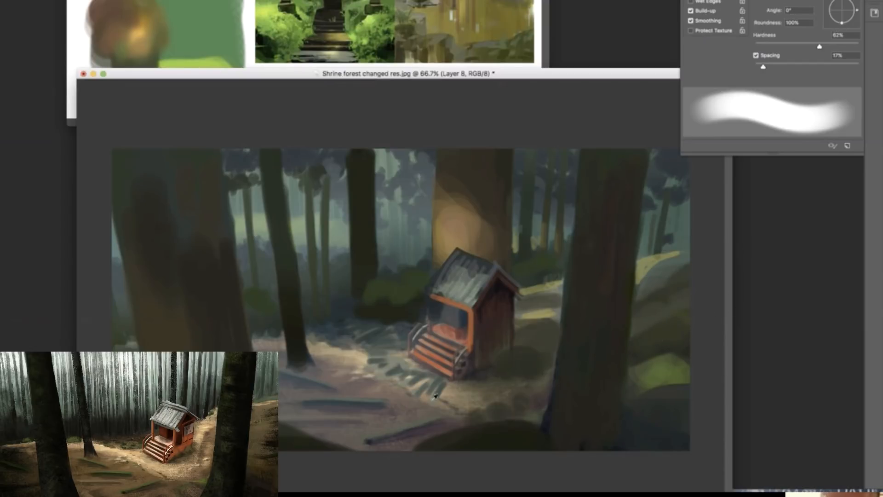
mouse_move(324, 382)
left_mouse_down()
mouse_move(283, 390)
mouse_move(294, 377)
mouse_move(418, 426)
mouse_move(315, 406)
mouse_move(354, 446)
mouse_move(305, 418)
mouse_move(463, 422)
mouse_move(341, 385)
mouse_move(351, 354)
mouse_move(279, 358)
mouse_move(345, 340)
mouse_move(335, 343)
mouse_move(336, 331)
left_mouse_up()
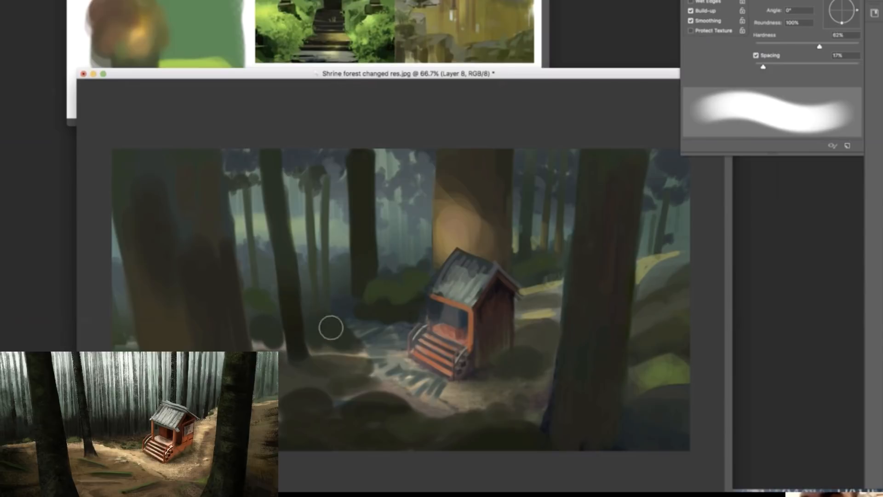
Step: Reduce the brush size, touch up the undergrowth, and blend soft brown light into the lower part of the leaning left trunk
key("bracketleft")
key("bracketleft")
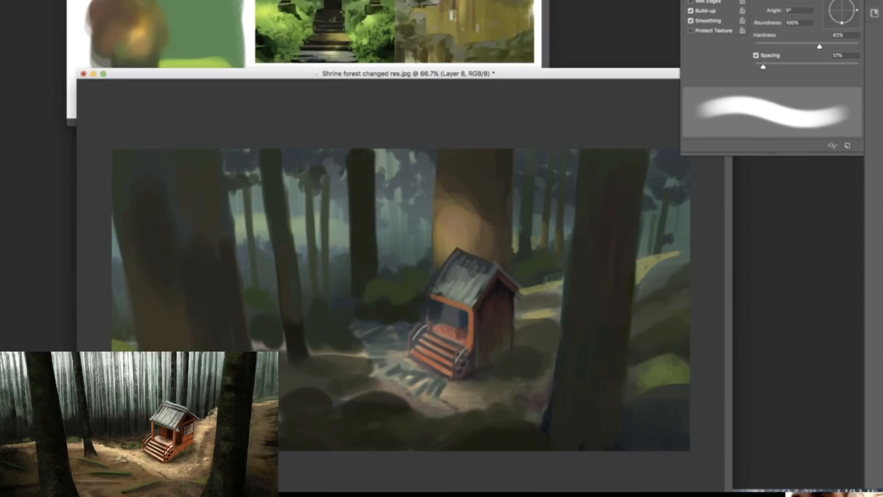
left_click_drag(279, 363, 292, 377)
left_click(320, 366, "alt")
key("l")
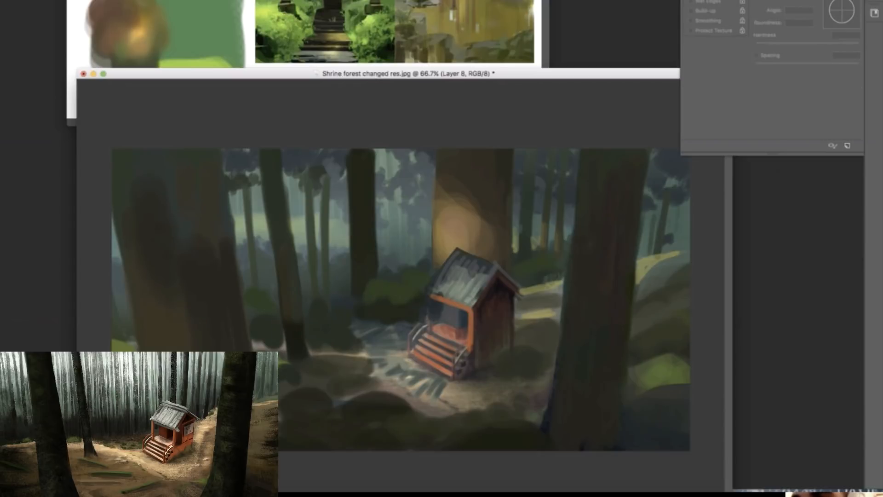
key("b")
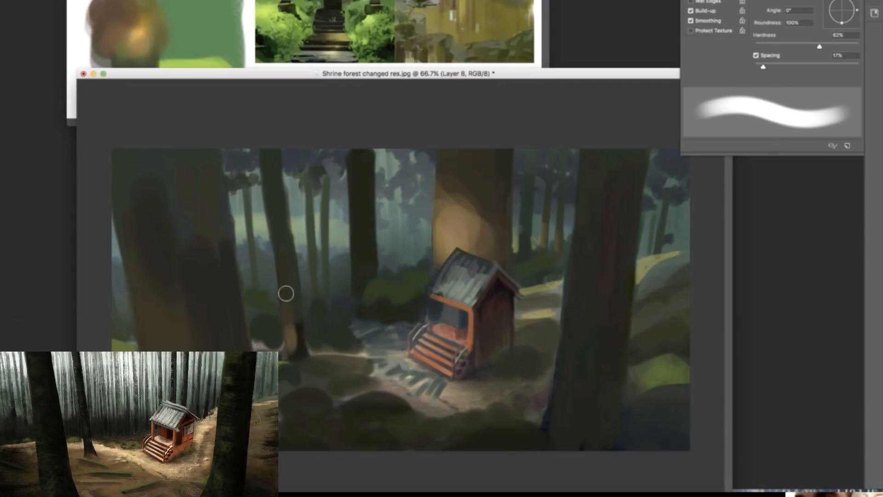
left_click(291, 270, "alt")
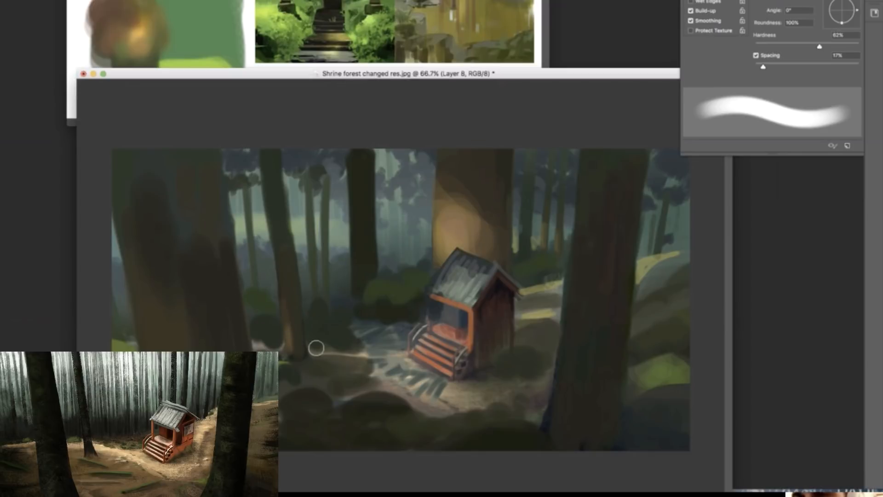
Step: Use the textured bristle brush to touch up the large left trunk and the ground beside the hut
key("shift+b")
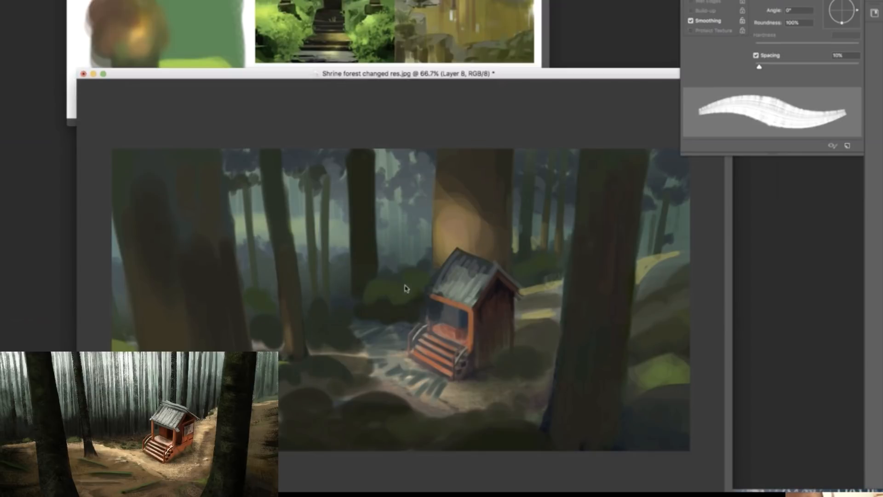
right_click(405, 285)
left_click(351, 385)
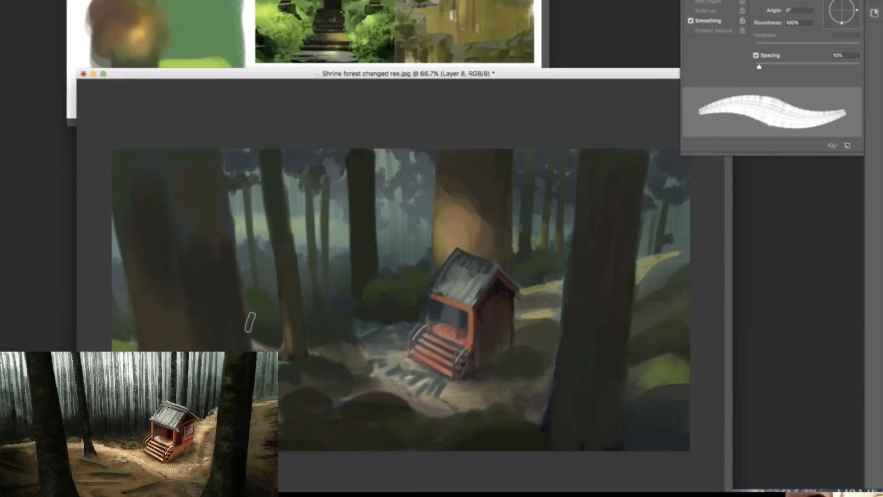
left_click_drag(554, 320, 517, 327)
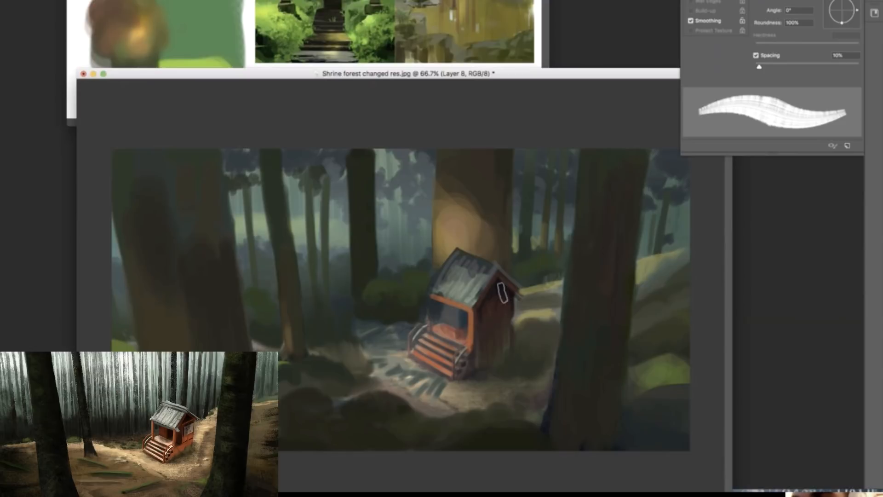
key("period")
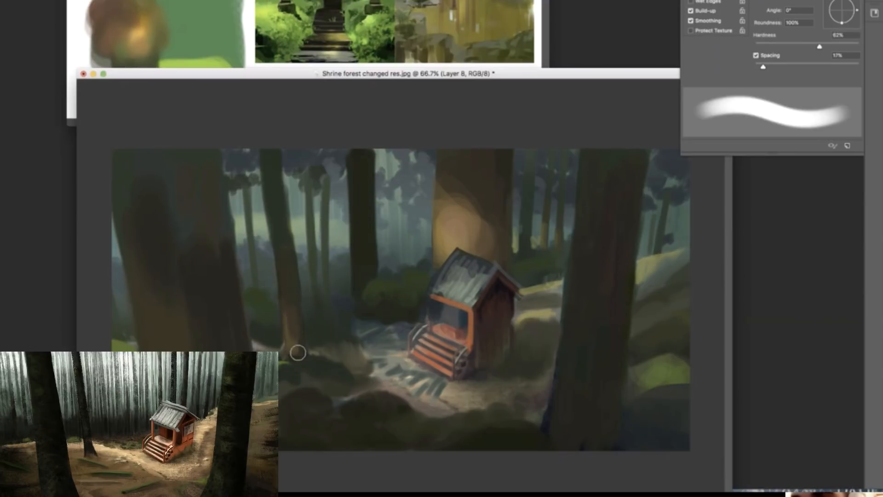
Step: Blend sampled browns with a soft round brush into the lower leaning left trunk and lighten the dark middle trunk
mouse_move(295, 325)
left_mouse_down()
mouse_move(298, 357)
mouse_move(292, 283)
mouse_move(297, 334)
left_mouse_up()
left_click(289, 300, "alt")
left_click(291, 286, "alt")
left_click(291, 267, "alt")
mouse_move(292, 281)
left_mouse_down()
mouse_move(297, 316)
mouse_move(296, 293)
left_mouse_up()
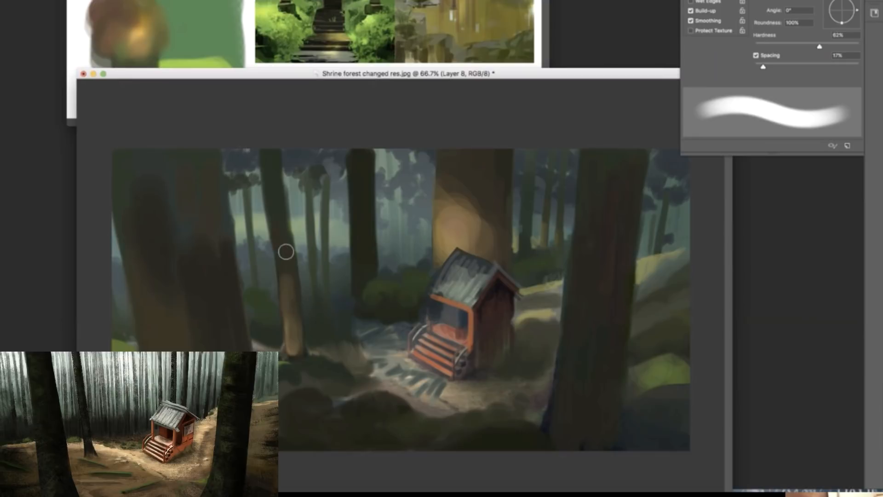
left_click(359, 260, "alt")
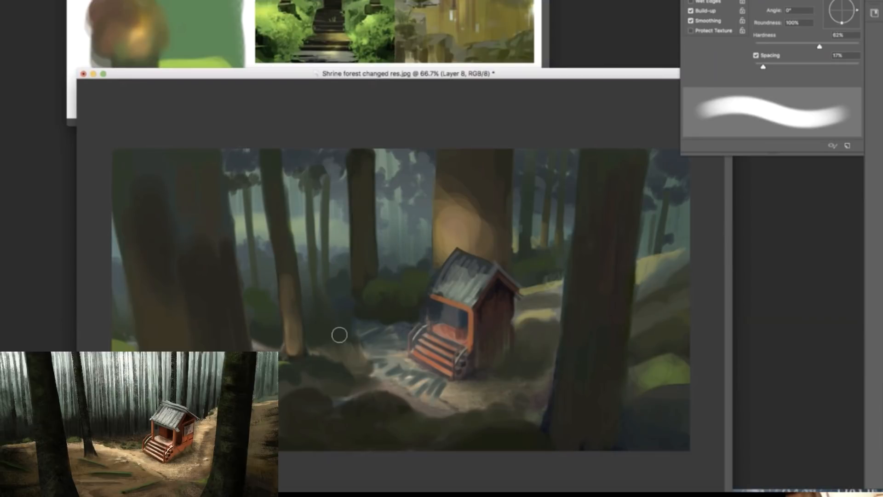
Step: Paint one thicker and several thin dark blue-green trunks into the misty background using a smaller brush
mouse_move(396, 149)
left_mouse_down()
mouse_move(402, 262)
mouse_move(414, 270)
mouse_move(413, 138)
left_mouse_up()
key("ctrl+z")
right_click(421, 154)
left_click_drag(482, 179, 476, 178)
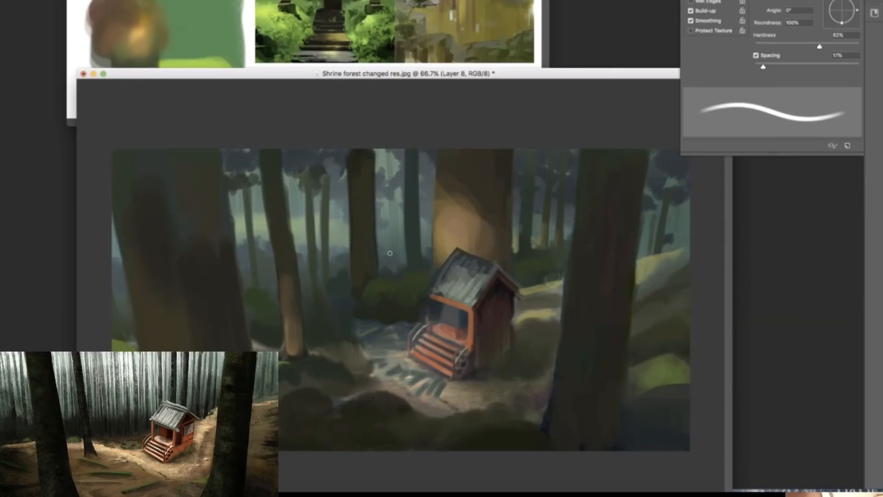
key("ctrl+z")
mouse_move(390, 149)
left_mouse_down()
mouse_move(391, 261)
mouse_move(386, 149)
left_mouse_up()
left_click(388, 267, "alt")
left_click_drag(431, 248, 429, 153)
left_click_drag(343, 264, 339, 162)
left_click_drag(264, 269, 256, 154)
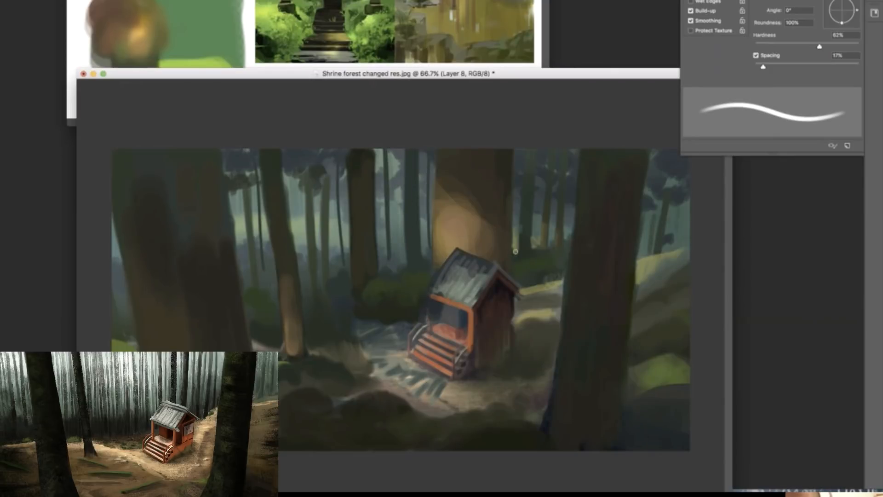
left_click_drag(415, 189, 649, 286)
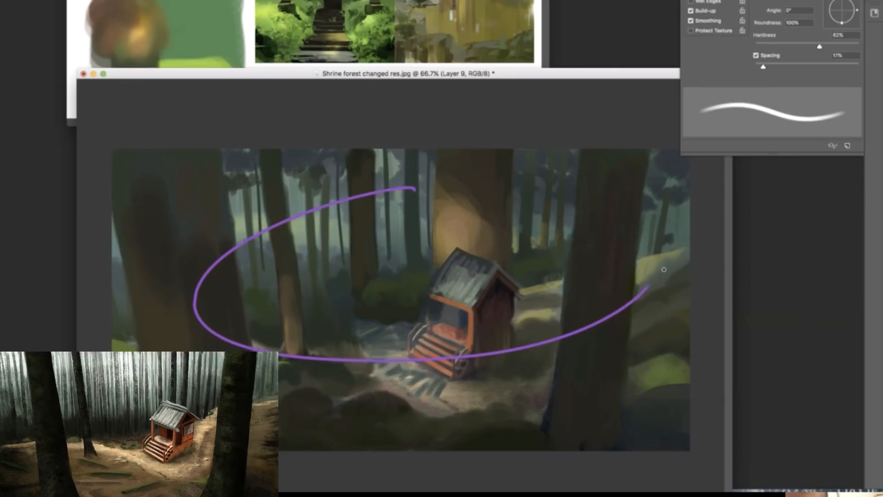
key("super+z")
mouse_move(457, 147)
left_mouse_down()
mouse_move(279, 388)
mouse_move(456, 148)
left_mouse_up()
key("super+z")
mouse_move(464, 195)
left_mouse_down()
mouse_move(478, 196)
mouse_move(302, 188)
left_mouse_up()
key("super+z")
left_click_drag(320, 409, 514, 405)
key("super+z")
mouse_move(194, 235)
left_mouse_down()
mouse_move(229, 226)
mouse_move(433, 295)
left_mouse_up()
key("super+z")
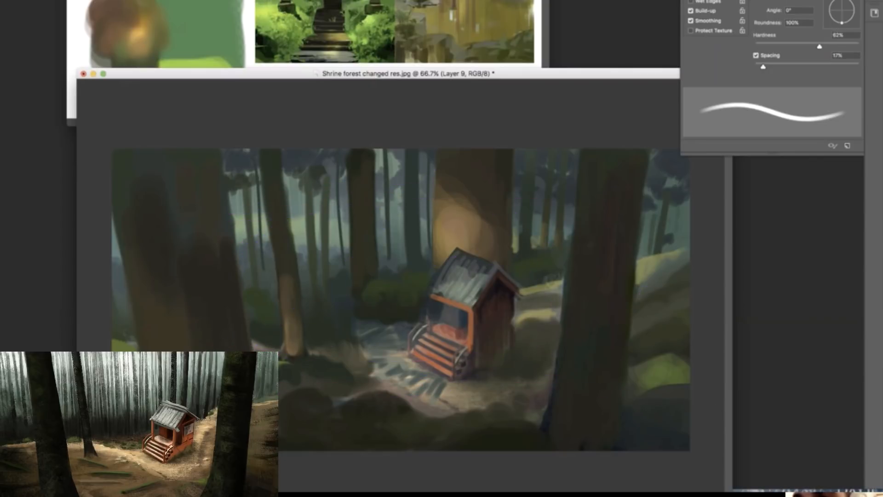
left_click_drag(427, 211, 735, 312)
key("super+z")
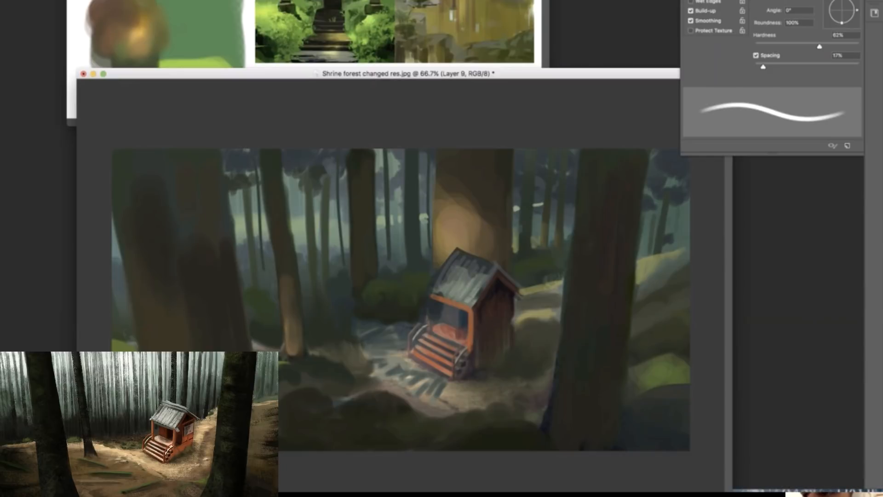
Step: Choose a large soft round brush and paint light blue mist across the background trees on Layer 9
right_click(443, 239)
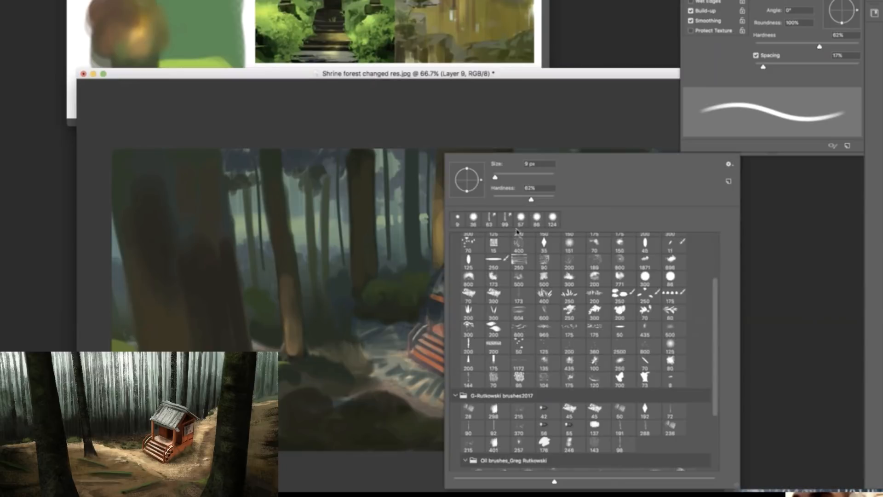
left_click(570, 244)
left_click_drag(710, 275, 713, 263)
left_click(518, 301)
left_click_drag(384, 245, 691, 222)
mouse_move(499, 257)
left_mouse_down()
mouse_move(801, 206)
mouse_move(317, 211)
left_mouse_up()
left_click_drag(391, 260, 483, 246)
left_click_drag(258, 267, 336, 280)
left_click_drag(464, 166, 319, 168)
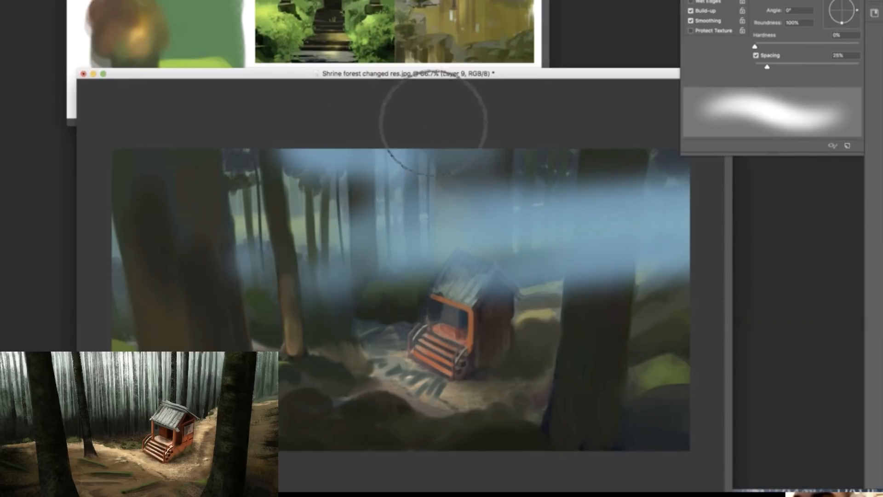
Step: Adjust the soft brush and extend the blue mist over the upper trees and the area behind and right of the hut
right_click(515, 184)
left_click(566, 177)
left_click(361, 178)
right_click(402, 189)
left_click(501, 175)
left_click(397, 177)
left_click_drag(414, 177, 567, 166)
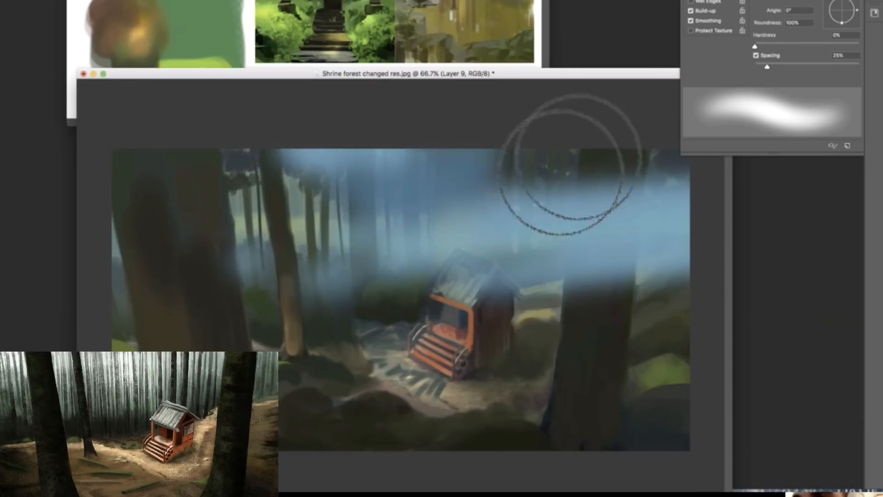
left_click_drag(543, 299, 658, 301)
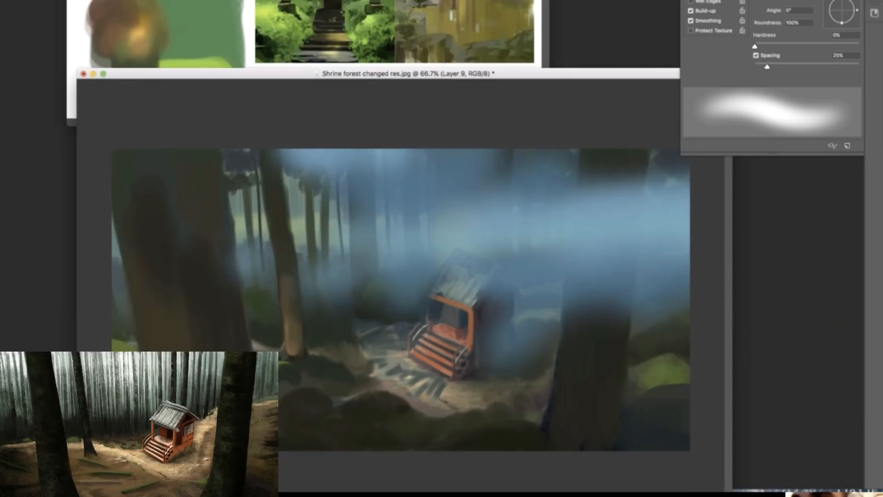
Step: Try several blending modes on the mist layer, and darken the mist using Levels with the output white at 190
key("super+z")
key("shift+minus")
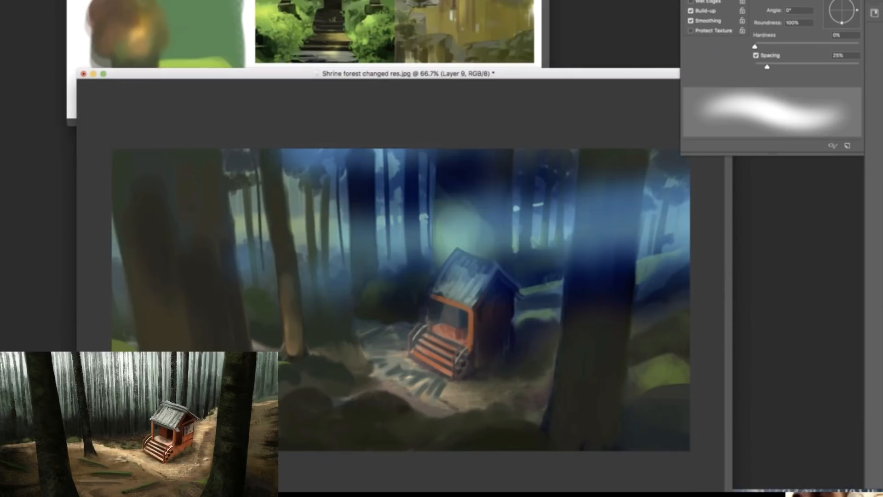
key("shift+minus")
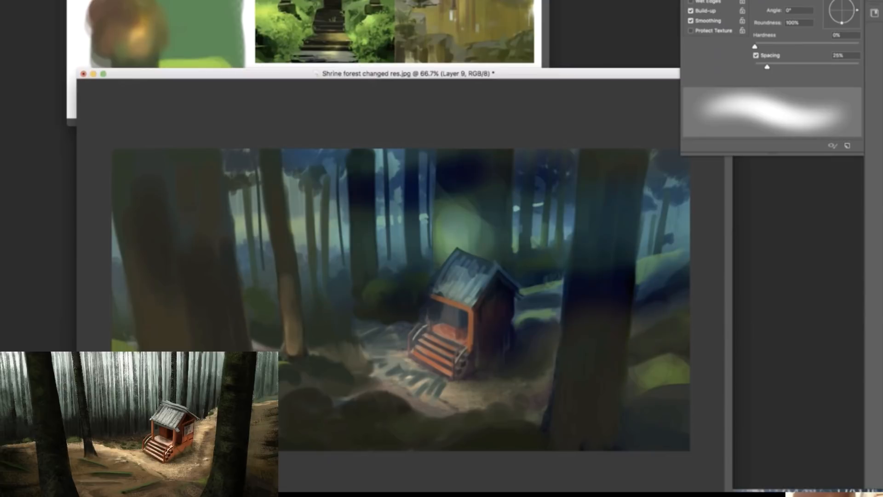
key("shift+plus")
key("shift+plus")
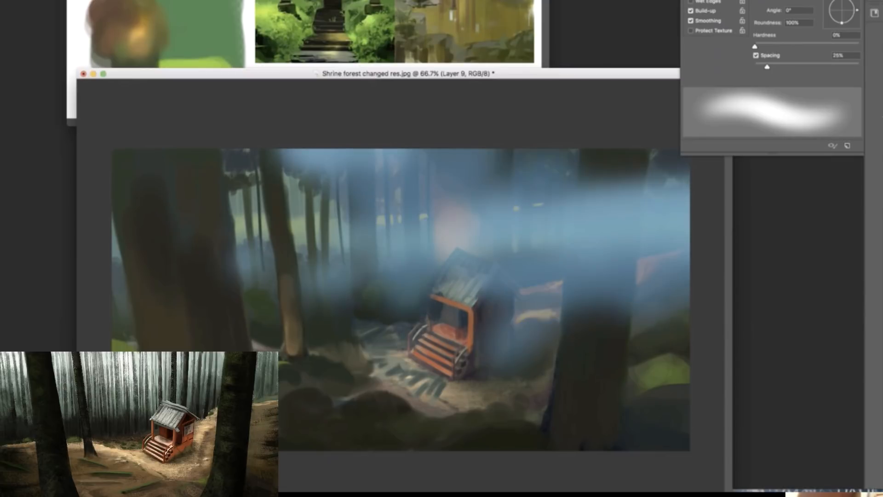
key("super+l")
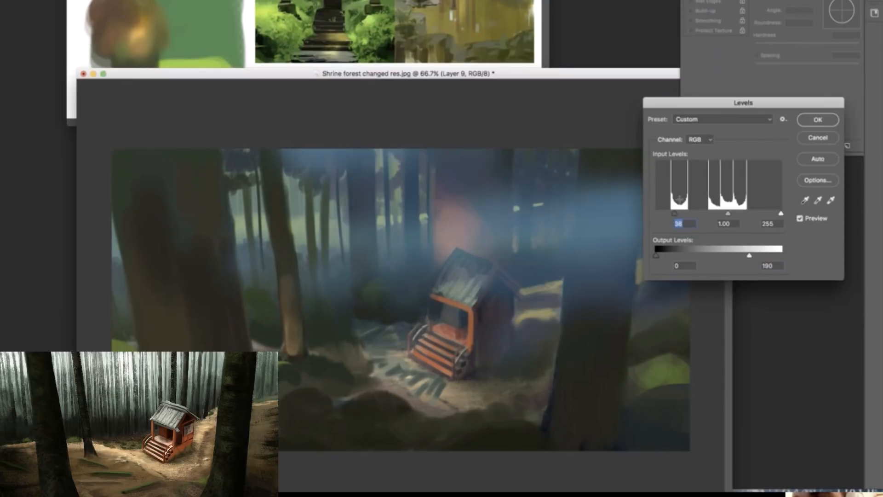
left_click(750, 255)
left_click(818, 122)
Step: Reposition the canvas window and erase the blue mist from the large right foreground trunk with a hard-edged eraser
right_click(583, 266)
left_click(730, 199)
left_click_drag(637, 74, 490, 63)
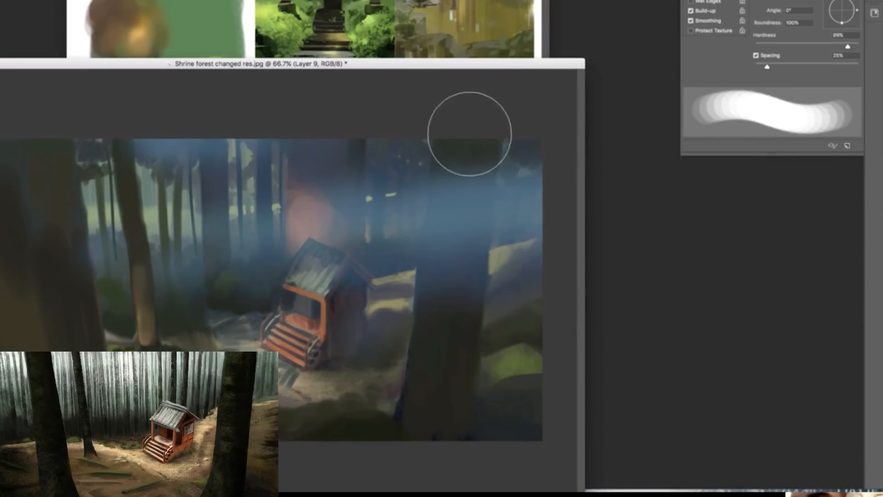
key("super+z")
key("e")
mouse_move(469, 134)
left_mouse_down()
mouse_move(449, 321)
mouse_move(463, 156)
left_mouse_up()
right_click(471, 214)
left_click(574, 199)
left_click(443, 330)
left_click_drag(444, 184, 432, 282)
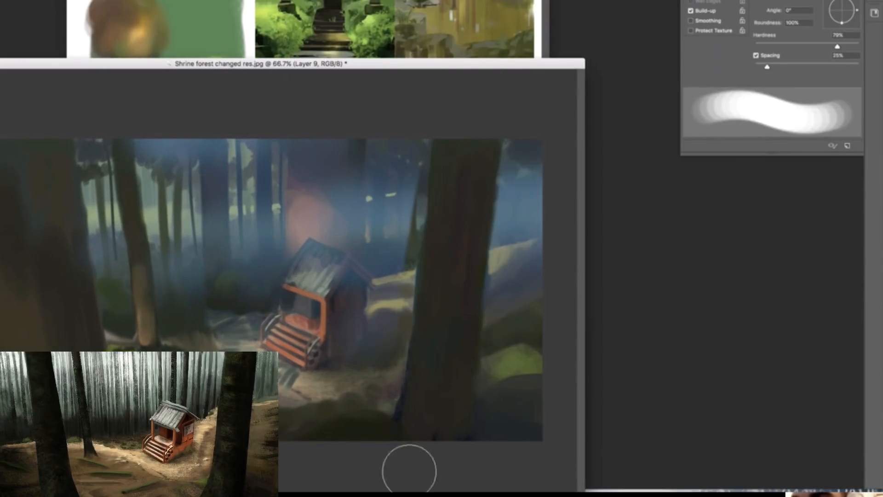
Step: Erase the mist from the hut and the trunk behind it, softening the eraser to 12% hardness
left_click_drag(345, 285, 315, 132)
left_click(476, 196)
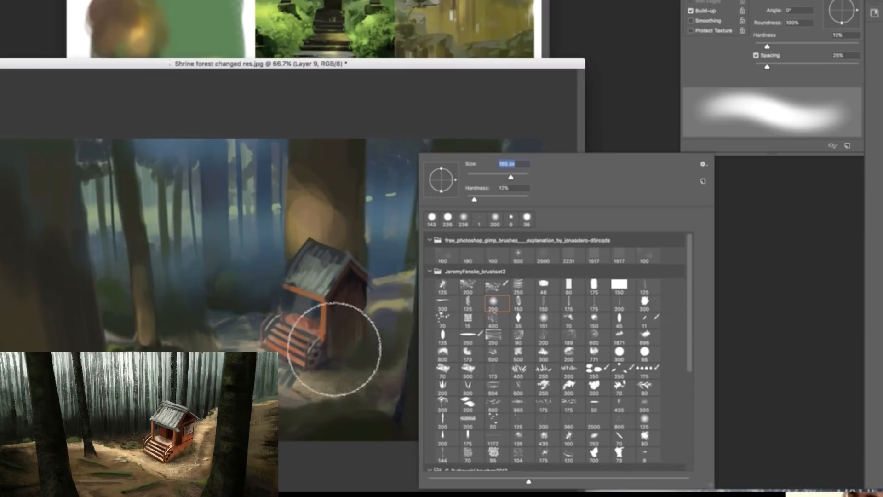
left_click(336, 339)
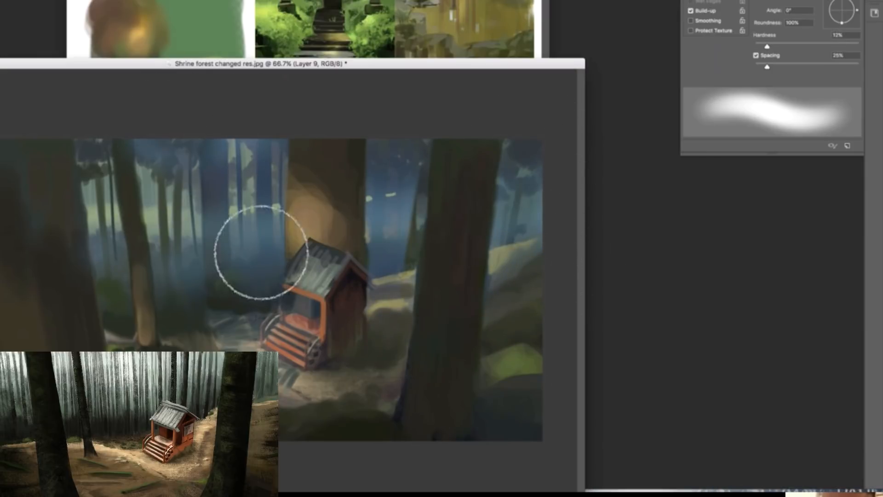
Step: Split the mist layer's Underlying Layer shadow blending range to 37 / 93 and apply it
right_click(260, 278)
key("Escape")
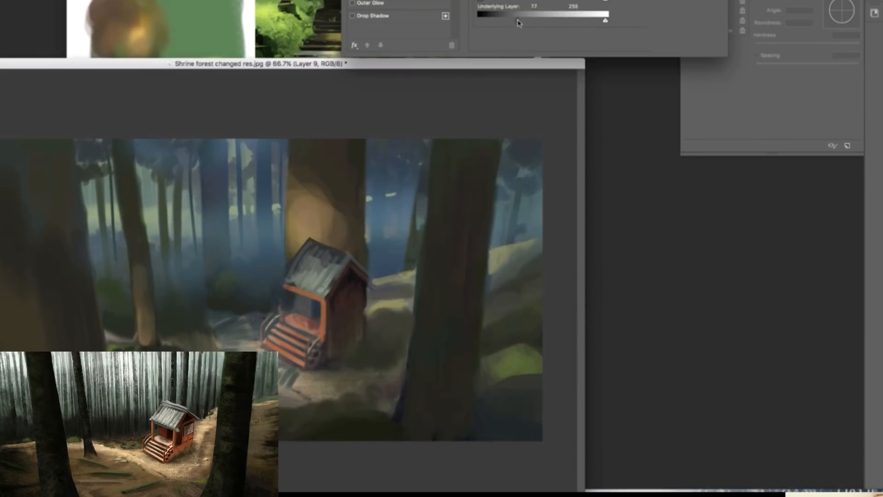
mouse_move(519, 23)
left_mouse_down()
mouse_move(588, 23)
mouse_move(497, 22)
mouse_move(576, 20)
mouse_move(519, 24)
left_mouse_up()
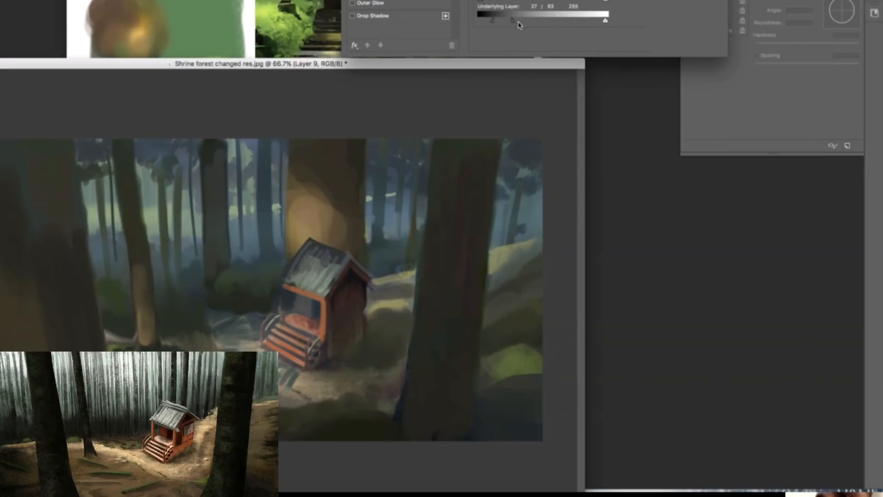
key("Return")
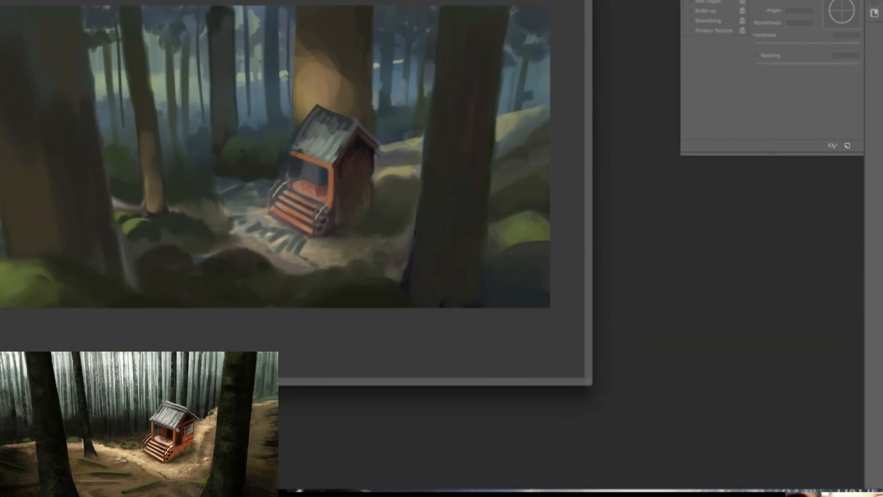
Step: Paint a broad glow of pale lavender light over the upper left trees with a large soft brush
mouse_move(198, 4)
left_mouse_down()
mouse_move(286, 230)
mouse_move(291, 357)
left_mouse_up()
left_click_drag(138, 28, 198, 359)
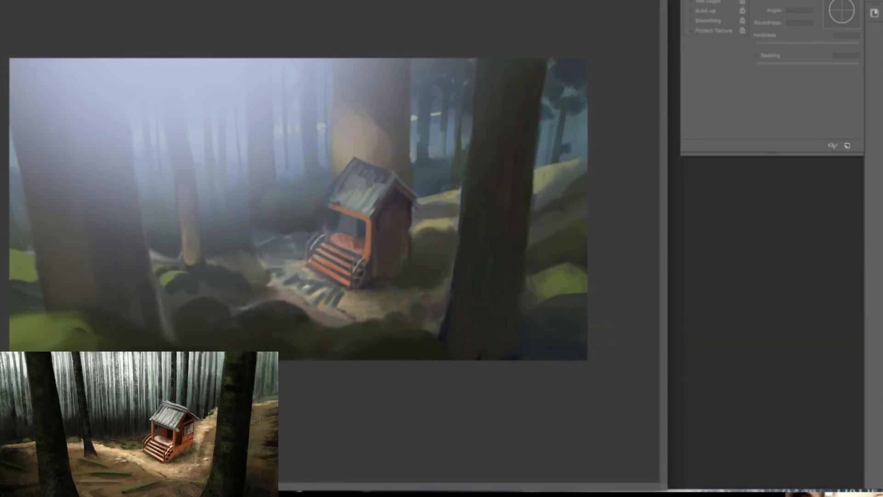
left_click_drag(159, 46, 227, 294)
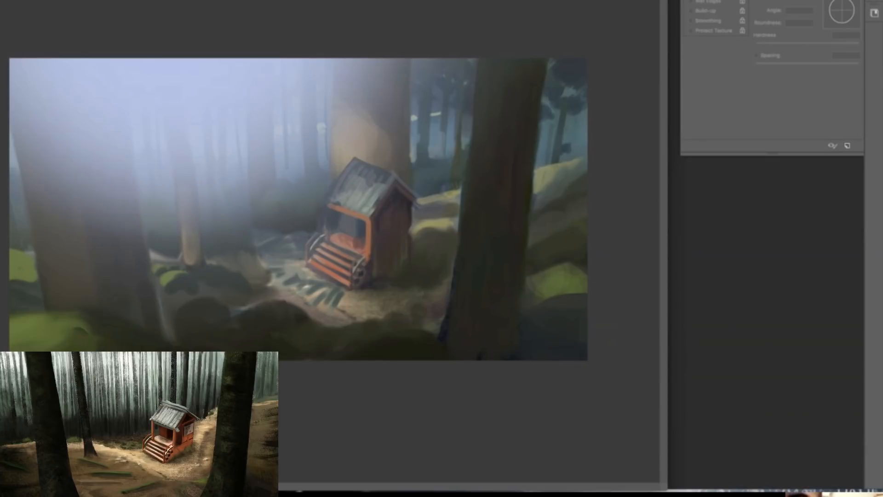
Step: Try blending options on the lavender glow layer and tone it down to a subtle blue haze
left_click(882, 73)
left_click(882, 184)
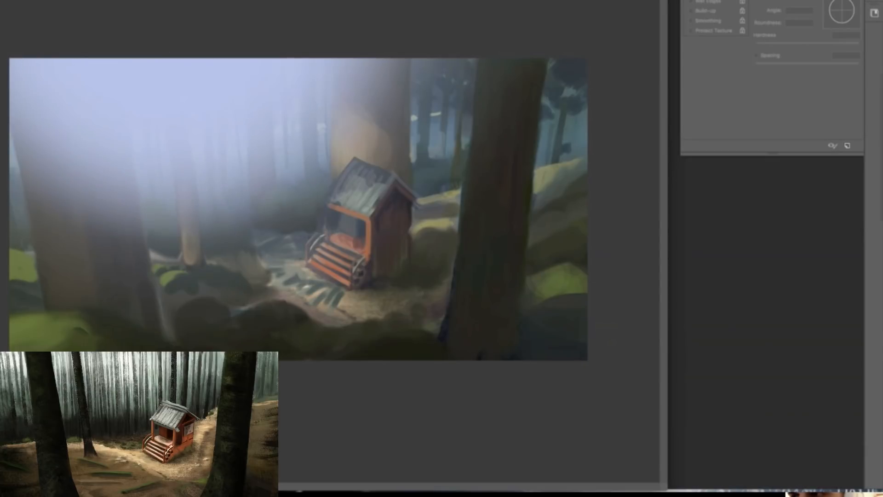
left_click(882, 73)
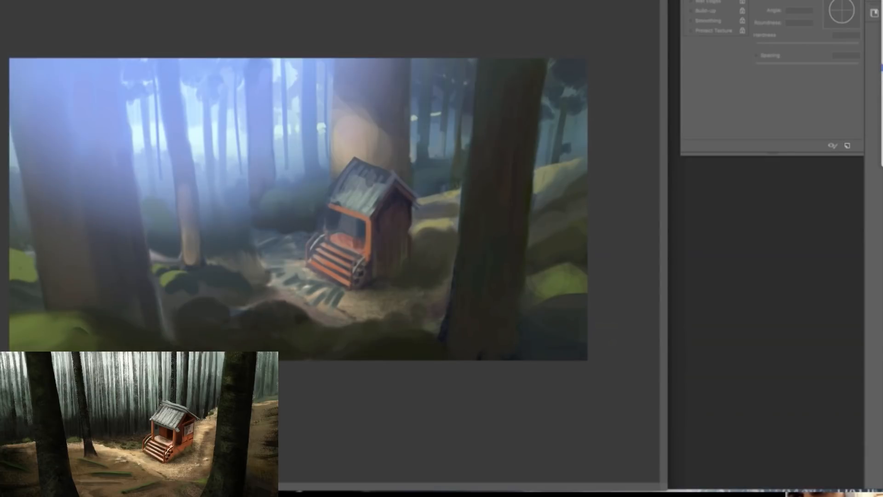
left_click(882, 68)
left_click(882, 73)
left_click(882, 68)
left_click(882, 115)
left_click(882, 115)
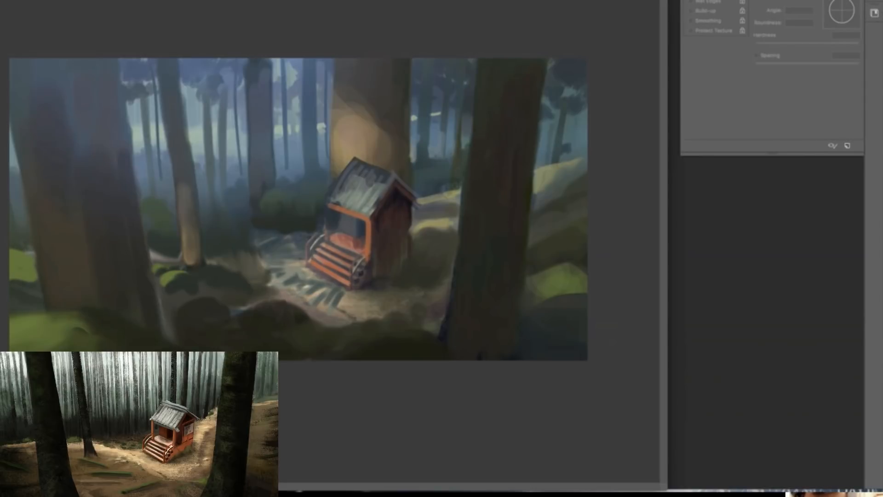
Step: Erase the blue haze from the large left trunk and the leaning trunk beside it, adjusting the eraser size
key("b")
left_click_drag(80, 64, 116, 184)
right_click(116, 184)
left_click_drag(115, 69, 120, 194)
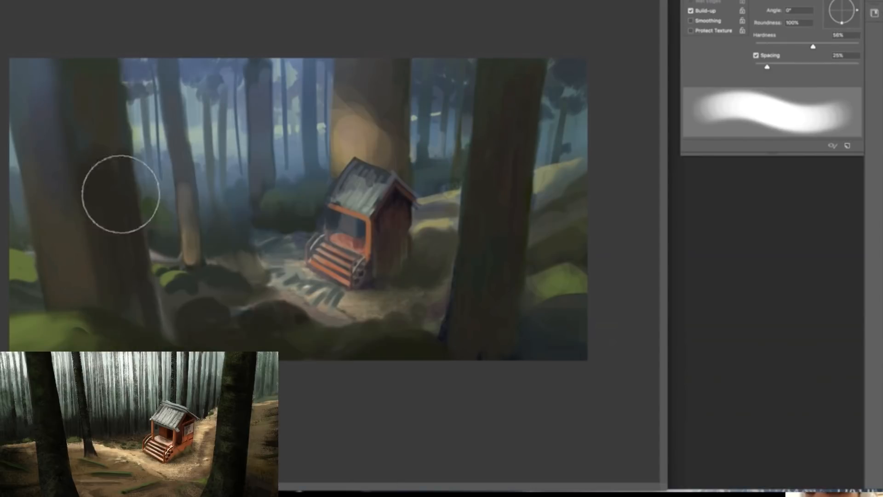
left_click_drag(46, 83, 32, 184)
right_click(221, 180)
mouse_move(181, 182)
left_mouse_down()
mouse_move(168, 52)
mouse_move(191, 262)
left_mouse_up()
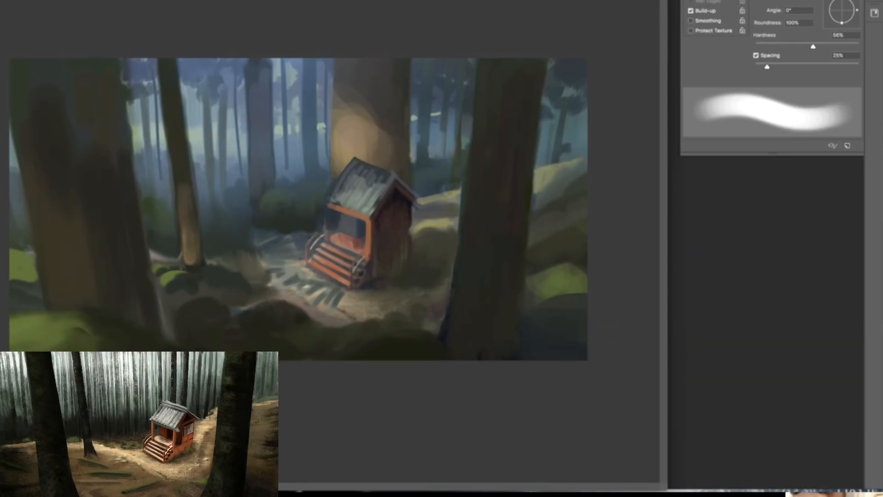
Step: Clear haze from the middle and background trunks, softening the eraser to 9% hardness before setting it to 74%
mouse_move(263, 63)
left_mouse_down()
mouse_move(262, 190)
mouse_move(260, 175)
left_mouse_up()
left_click_drag(314, 70, 309, 171)
right_click(315, 152)
left_click_drag(377, 194, 371, 195)
key("Return")
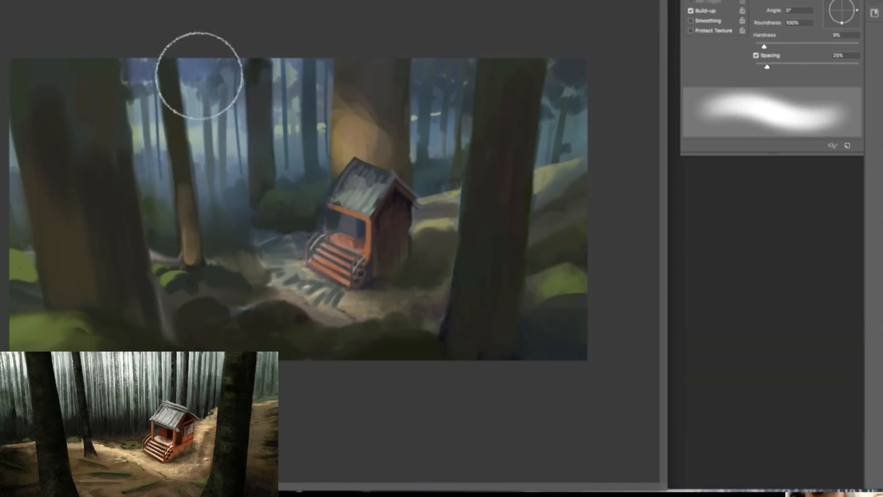
right_click(318, 154)
left_click_drag(349, 193, 403, 193)
key("Return")
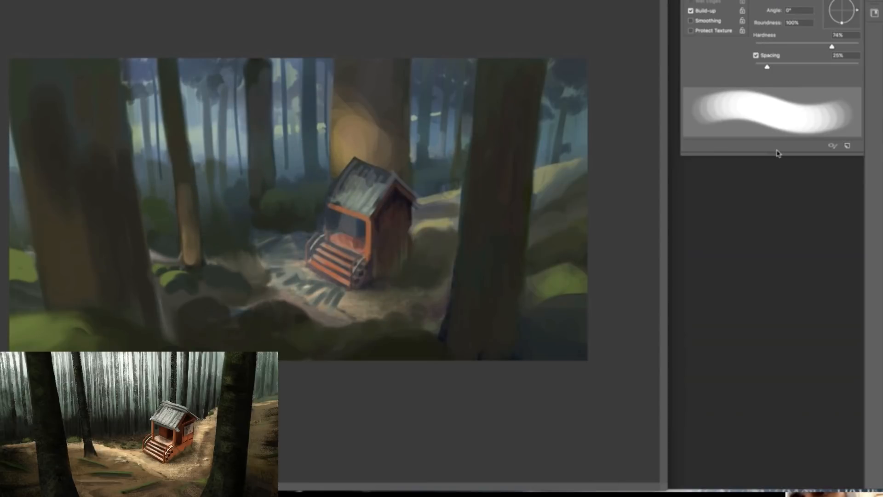
Step: Compare the overpaint with the original, then paint a dark rounded bush inside a freehand selection between the hut and the right foreground trunk
key("super+comma")
key("super+comma")
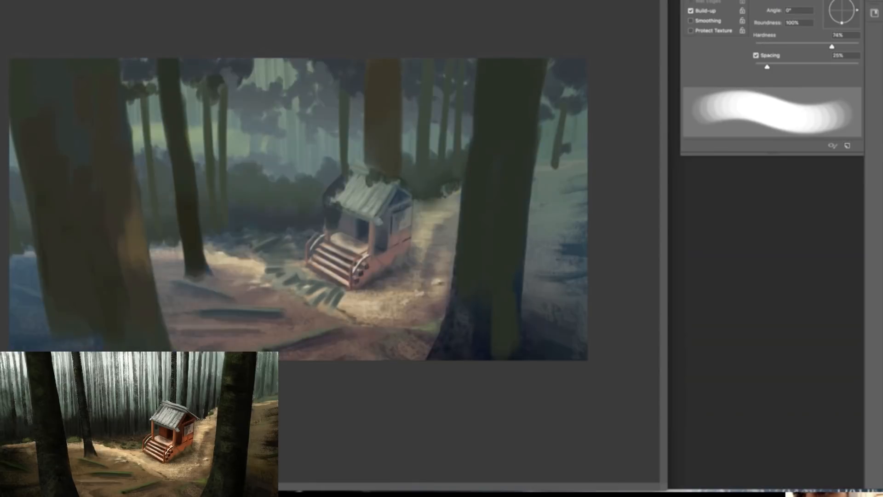
key("l")
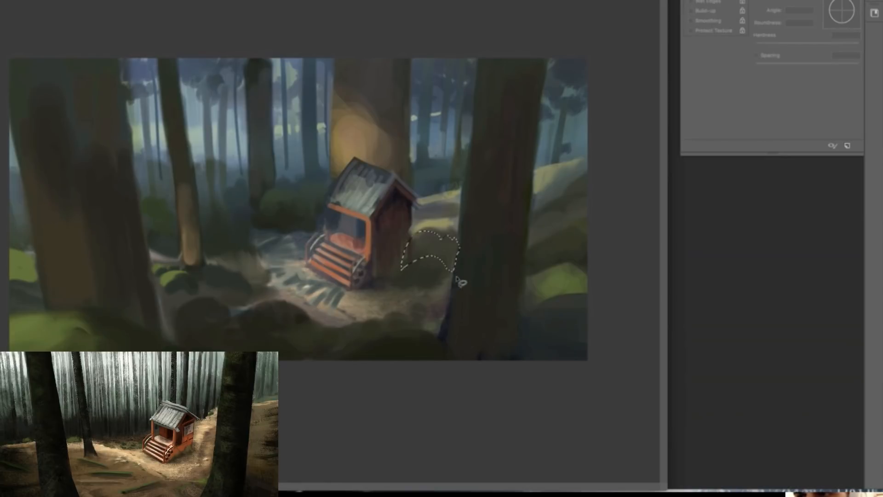
key("b")
left_click_drag(437, 244, 411, 267)
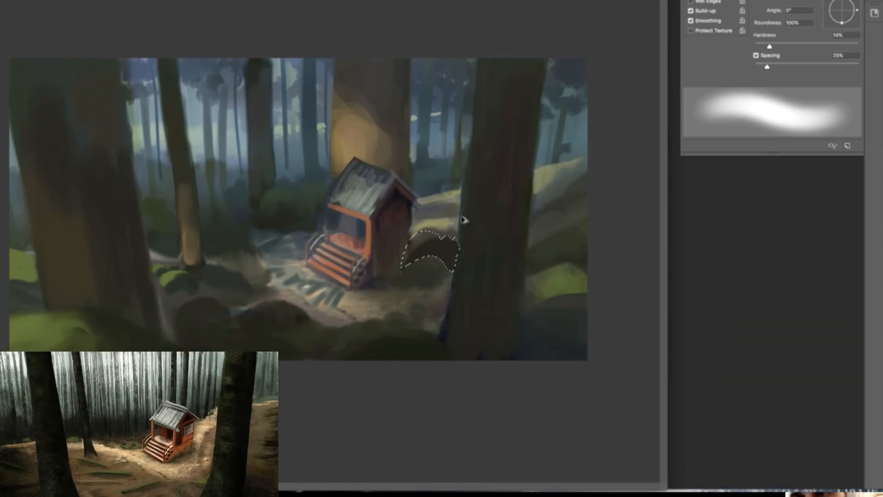
key("super+d")
key("l")
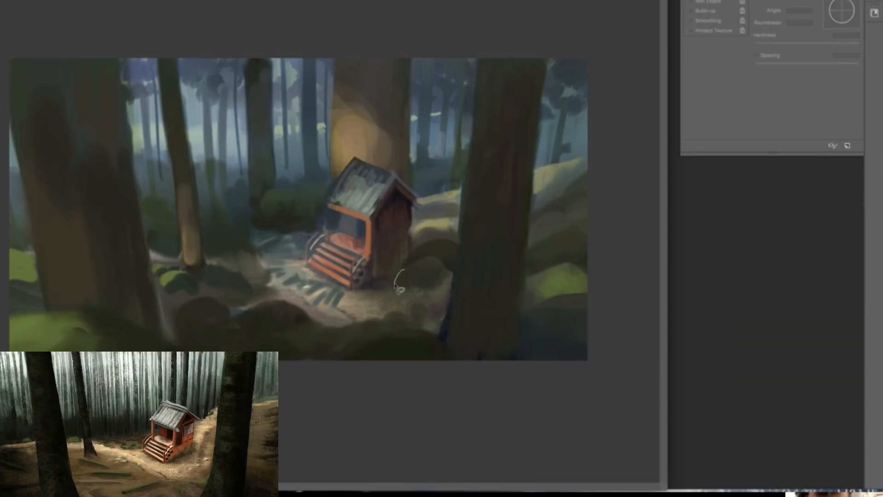
key("b")
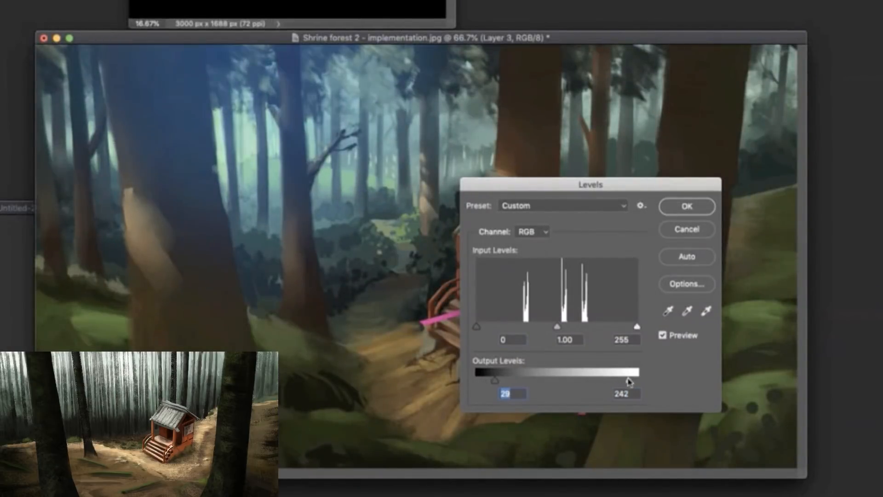
Step: Limit the blue trunk haze layer's Levels output to 29–242 and shift its hue toward a deeper blue
left_click(687, 207)
key("ctrl+u")
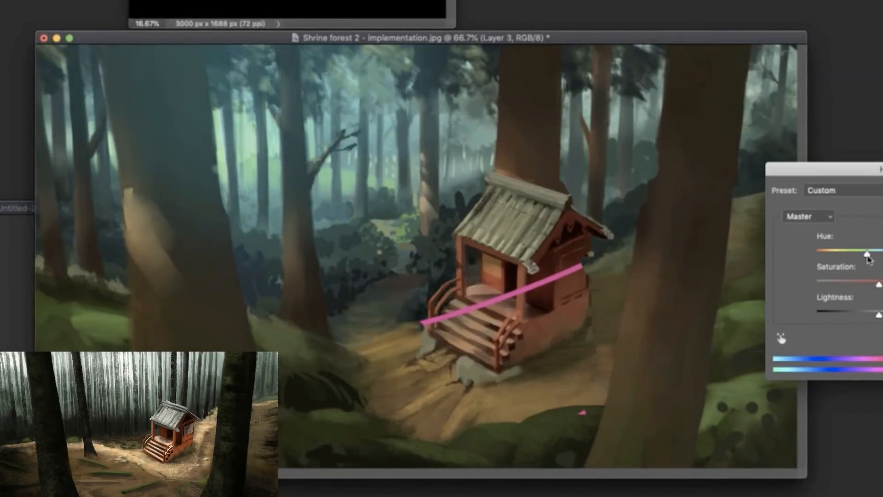
left_click_drag(868, 256, 874, 257)
key("Return")
Step: Work textured bark strokes through the blue haze on the large left trunk, then merge the haze layer down
right_click(213, 194)
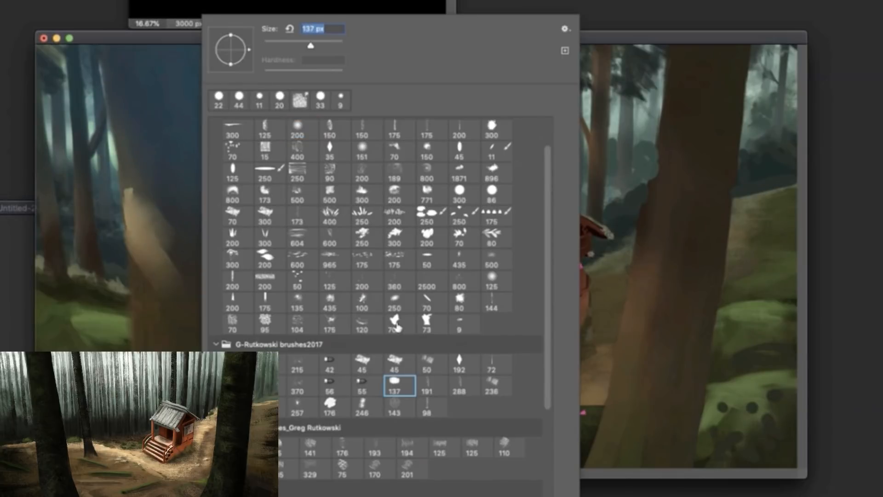
key("Return")
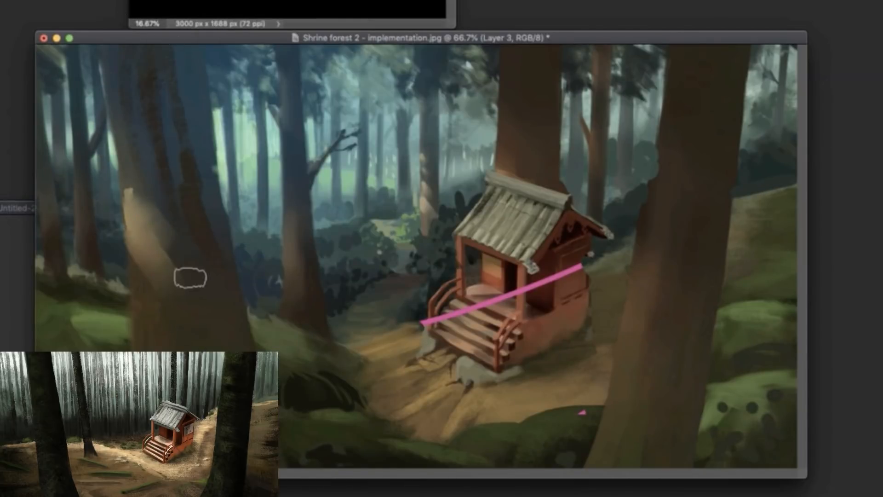
right_click(184, 178)
key("Return")
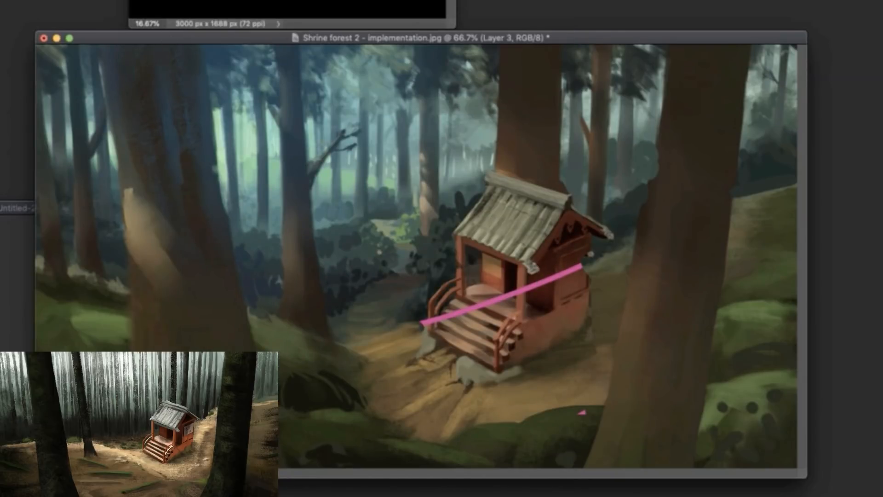
mouse_move(496, 177)
left_mouse_down()
mouse_move(506, 49)
mouse_move(543, 184)
left_mouse_up()
key("super+d")
key("super+e")
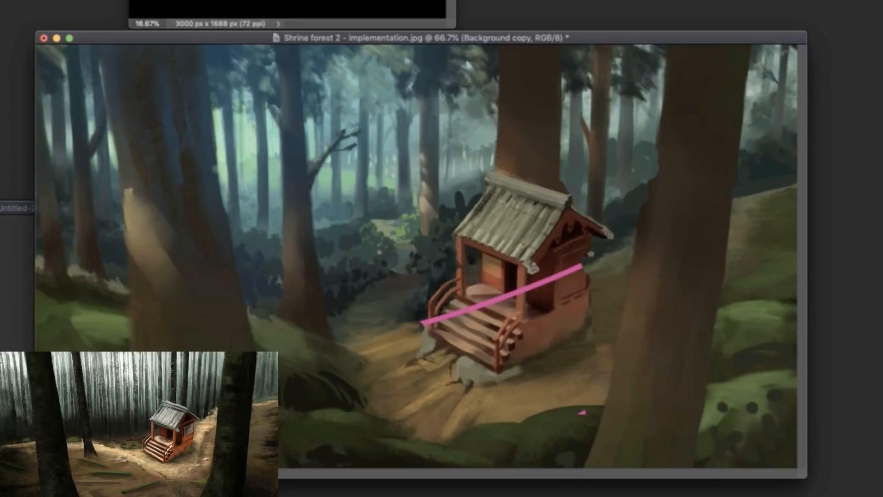
Step: Paint a warm light patch on the trunk just above the shrine roof, using a colour sampled from the left trunk
right_click(710, 280)
left_click(806, 45)
left_click(152, 200, "alt")
mouse_move(499, 162)
left_mouse_down()
mouse_move(504, 156)
mouse_move(486, 146)
mouse_move(508, 163)
mouse_move(523, 74)
mouse_move(524, 147)
mouse_move(506, 74)
mouse_move(504, 188)
mouse_move(510, 115)
mouse_move(509, 147)
mouse_move(497, 138)
mouse_move(513, 113)
mouse_move(520, 55)
mouse_move(511, 138)
mouse_move(546, 173)
left_mouse_up()
key("super+z")
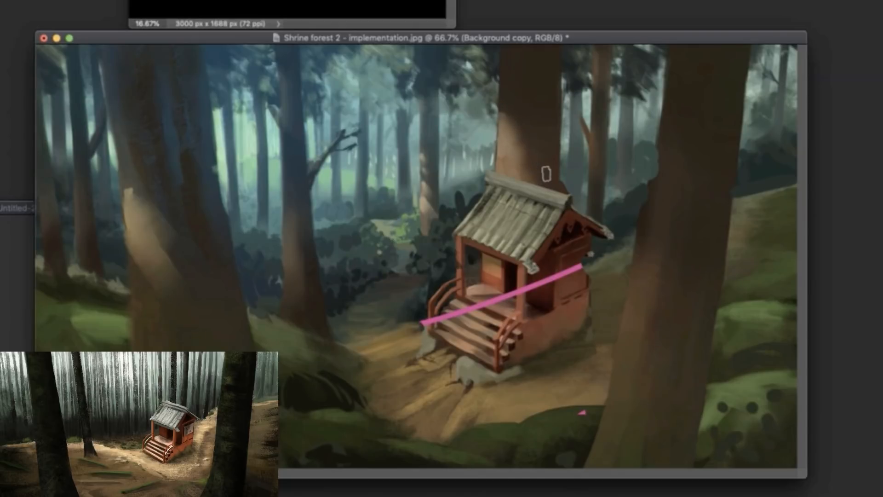
Step: Paint dark branches rising from the upper part of the trunk behind the shrine, using a sampled trunk brown
right_click(552, 173)
left_click(625, 46)
left_click(539, 128, "alt")
left_click_drag(499, 98, 457, 47)
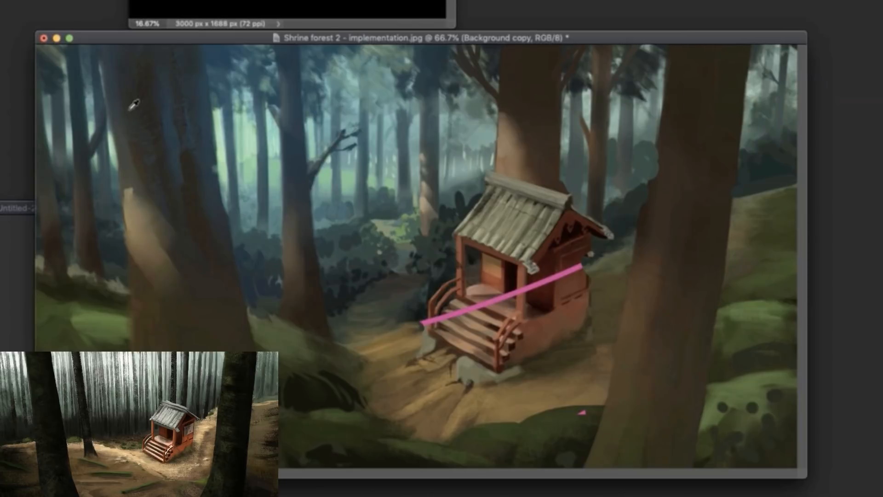
Step: Repaint the tree beside the large left trunk in dark brown and add forked branches spreading from its upper part
key("super+z")
left_click_drag(294, 190, 281, 48)
key("super+e")
left_click_drag(289, 90, 253, 47)
left_click_drag(303, 99, 343, 47)
left_click_drag(302, 74, 315, 47)
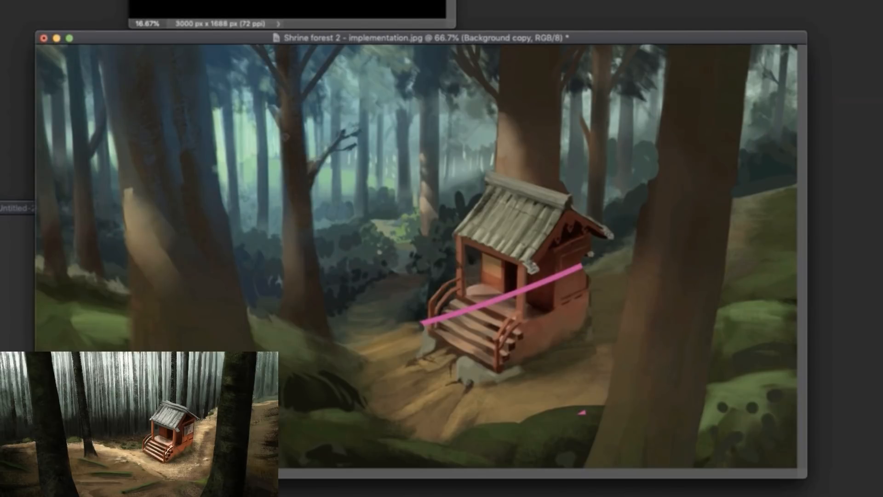
left_click_drag(284, 126, 231, 48)
Step: Paint a thick dark branch growing up and outward from the large left trunk, redoing the first attempt in brown
right_click(131, 110)
left_click(99, 118)
mouse_move(123, 125)
left_mouse_down()
mouse_move(88, 49)
mouse_move(137, 136)
left_mouse_up()
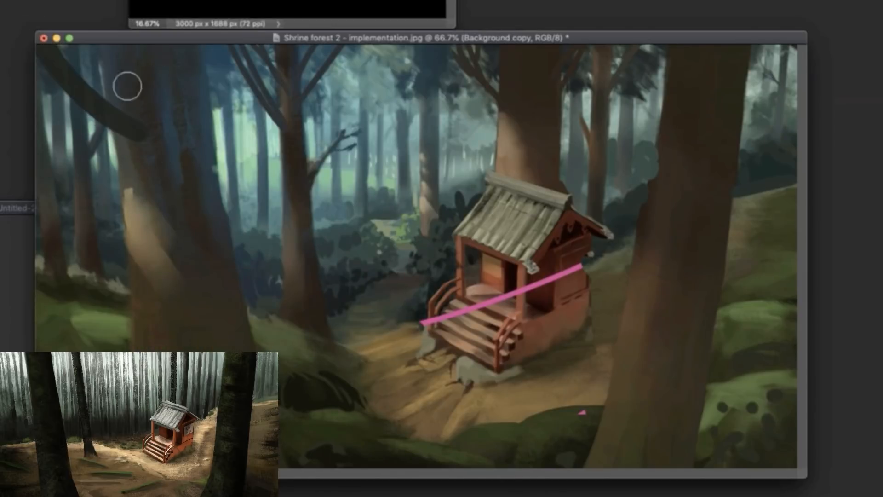
key("super+z")
left_click_drag(69, 49, 148, 155)
left_click_drag(189, 48, 186, 80)
Step: Add thin branches to the background tree near the shrine roof and compare the painting with and without the overpaint
right_click(505, 145)
left_click(569, 46)
left_click(441, 171)
left_click_drag(399, 46, 427, 108)
key("super+z")
left_click_drag(455, 106, 439, 127)
left_click(415, 139)
key("super+comma")
key("super+comma")
key("super+comma")
key("super+comma")
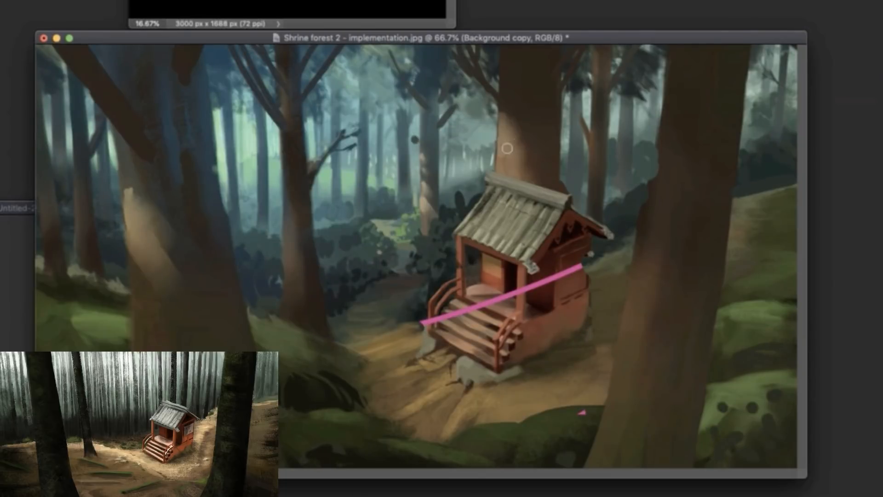
Step: Paint pale vertical bark streaks over the trunk behind the shrine on a new layer with a streaky texture brush
key("alt+shift+super+n")
right_click(533, 191)
key("Escape")
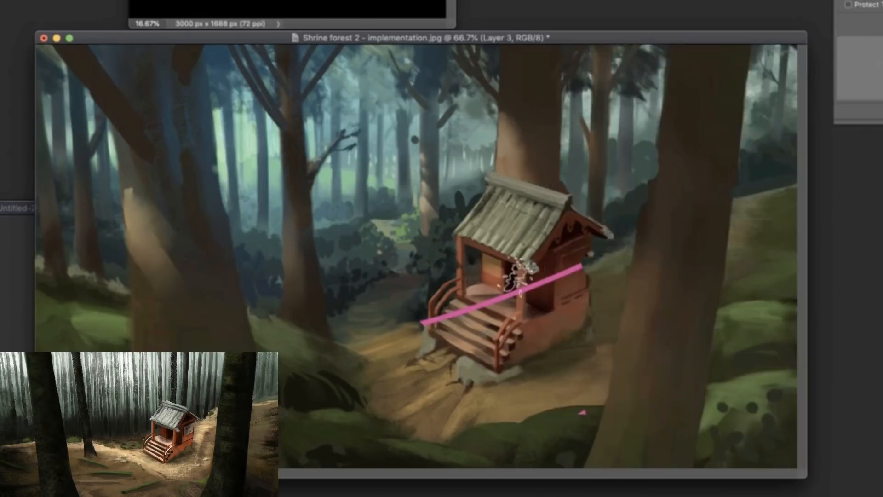
right_click(500, 191)
left_click(608, 262)
left_click_drag(488, 38, 488, 34)
left_click_drag(520, 99, 509, 175)
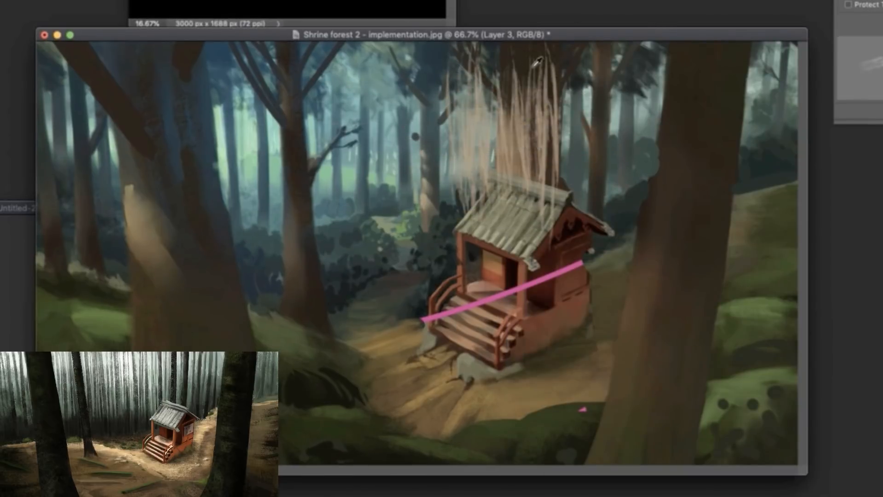
left_click_drag(510, 124, 518, 202)
left_click_drag(511, 147, 498, 230)
Step: Select and delete the bark streaks that spill outside the trunk and over the shrine roof
key("l")
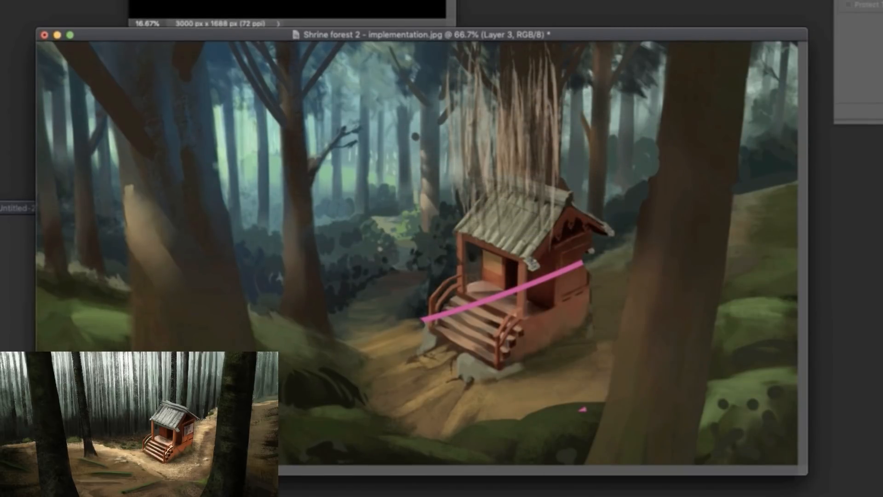
left_click_drag(499, 56, 476, 47)
key("BackSpace")
key("super+d")
left_click_drag(580, 198, 663, 230)
key("BackSpace")
key("super+d")
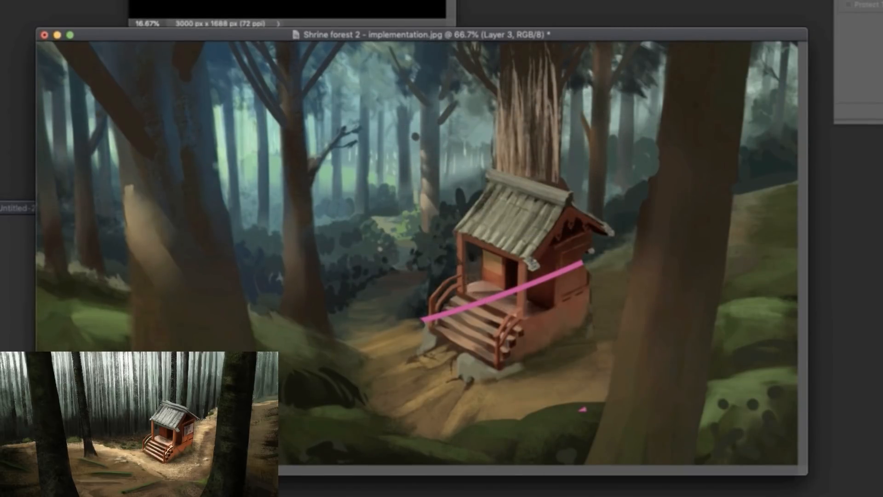
Step: Erase the upper and shaded parts of the bark streaks with a textured eraser, keeping them on the lit lower trunk
key("e")
right_click(543, 98)
left_click(642, 156)
mouse_move(517, 69)
left_mouse_down()
mouse_move(539, 88)
mouse_move(548, 117)
mouse_move(522, 98)
left_mouse_up()
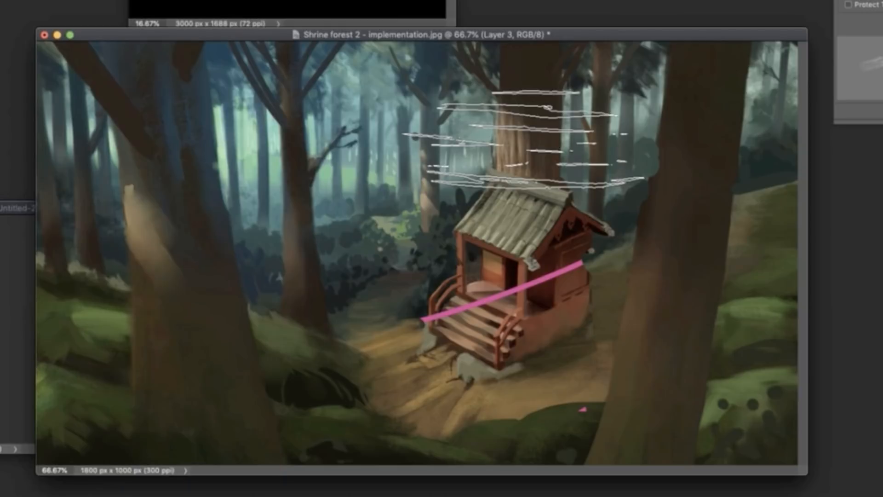
key("super+d")
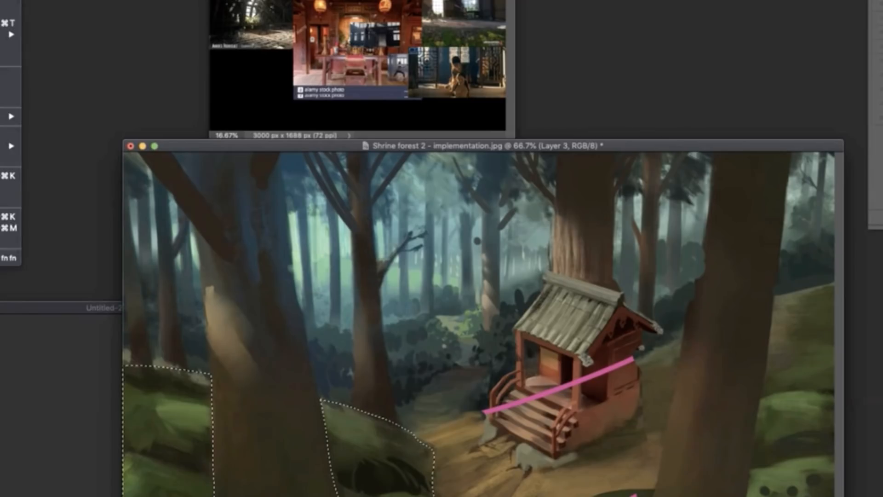
Step: Paste the rock photo into the selected foreground mounds around the large left trunk and reshape it in perspective
key("alt+shift+super+v")
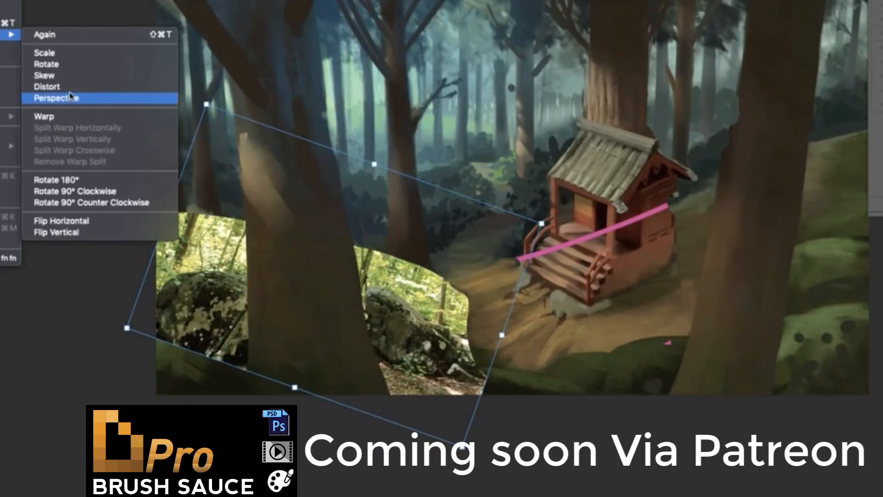
left_click(55, 98)
left_click_drag(74, 224, 123, 116)
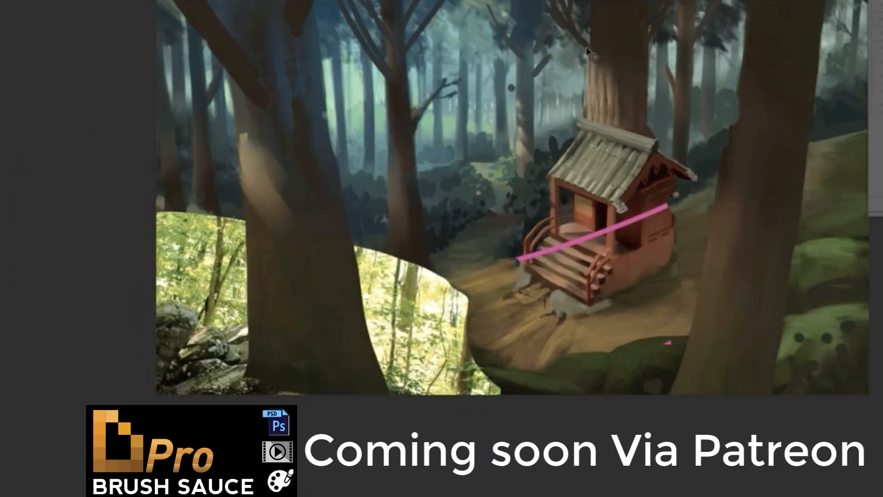
left_click_drag(515, 269, 487, 208)
Step: Warp the rock photo so its mossy boulders follow the foreground mounds on both sides of the large left trunk
mouse_move(8, 35)
left_click(44, 116)
left_click_drag(222, 375, 222, 421)
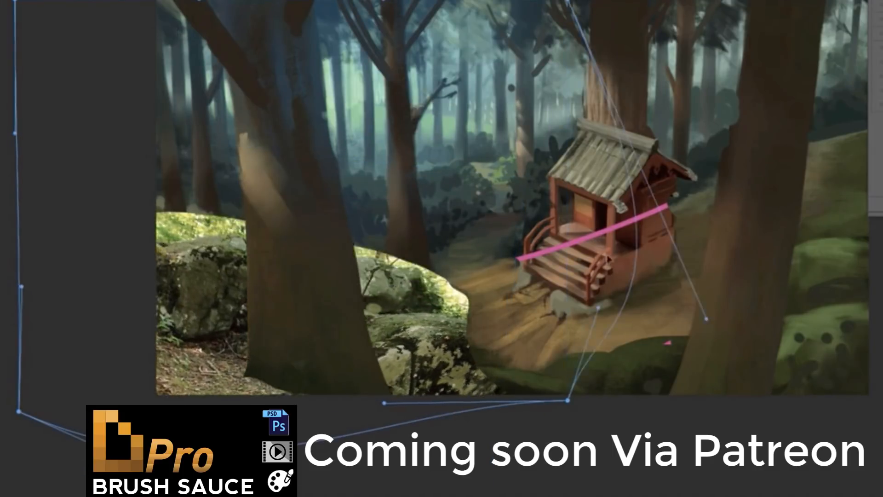
left_click_drag(499, 156, 429, 125)
left_click_drag(202, 257, 198, 230)
left_click_drag(18, 410, 8, 422)
key("Return")
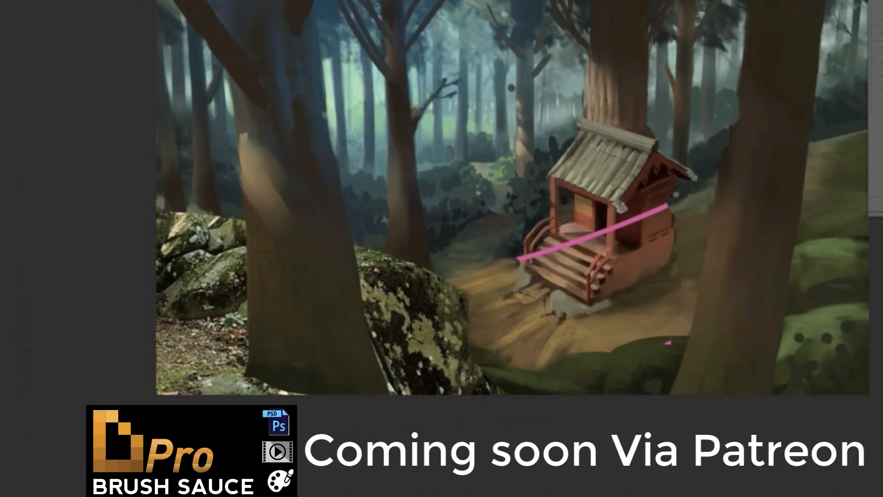
Step: Soften the rock photo's fine detail with a small-radius filter
left_click(28, 0)
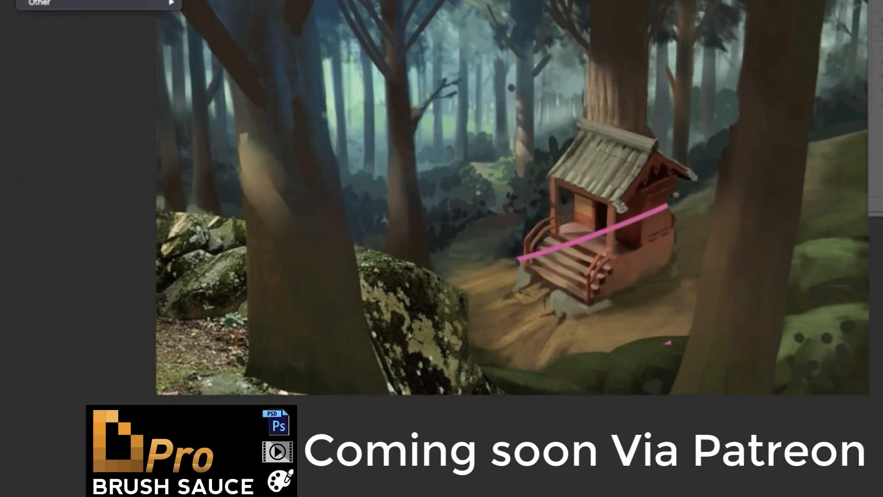
left_click(207, 0)
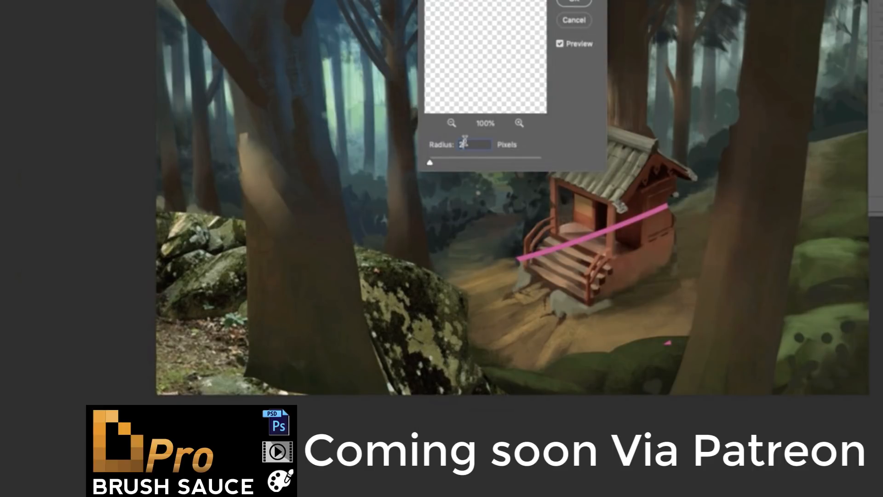
key("Return")
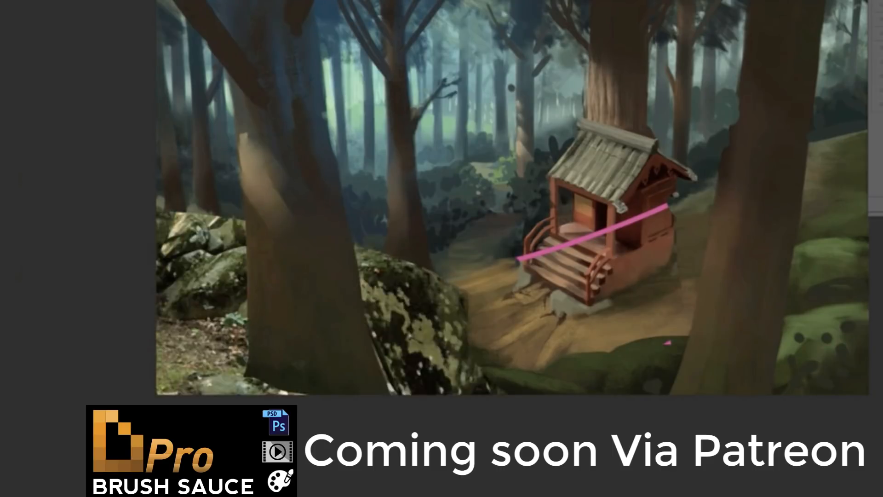
Step: Darken the rock photo's highlights and adjust its shadows with Levels to suit the forest lighting
left_click(4, 0)
mouse_move(7, 0)
left_click(51, 0)
left_click_drag(685, 468, 655, 469)
mouse_move(534, 469)
left_mouse_down()
mouse_move(515, 470)
mouse_move(542, 470)
left_mouse_up()
left_click_drag(535, 419, 538, 421)
mouse_move(655, 470)
left_mouse_down()
mouse_move(633, 476)
mouse_move(640, 469)
left_mouse_up()
key("Return")
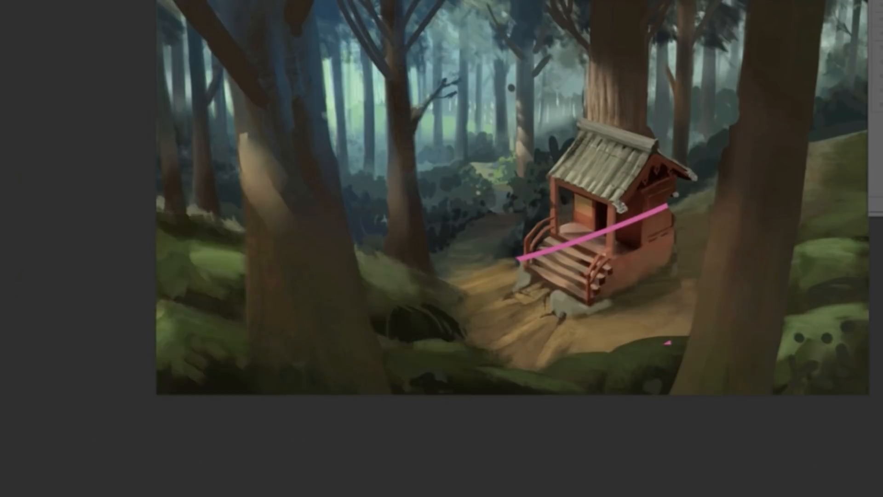
Step: Blend the rock photo layer into the painted mounds by adjusting its Blend If tonal ranges
double_click(879, 138)
mouse_move(882, 496)
left_mouse_down()
mouse_move(829, 496)
mouse_move(882, 496)
left_mouse_up()
mouse_move(782, 496)
left_mouse_down()
mouse_move(814, 496)
mouse_move(783, 496)
left_mouse_up()
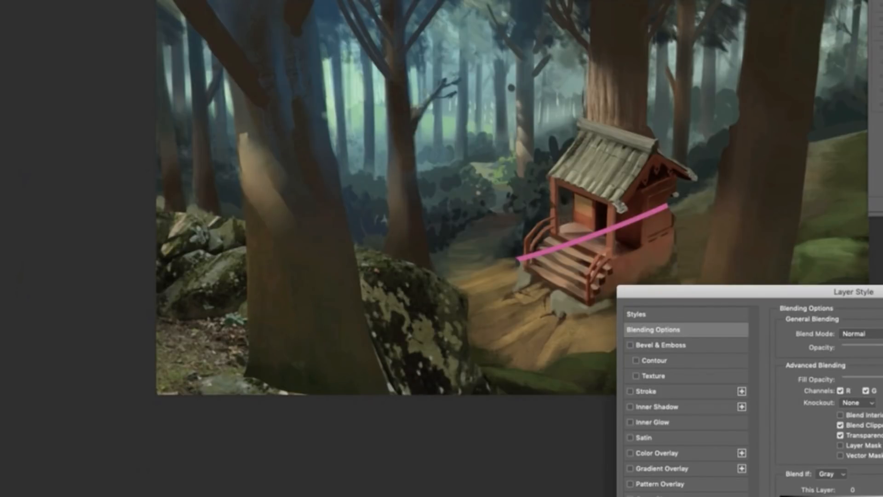
left_click_drag(882, 496, 842, 496)
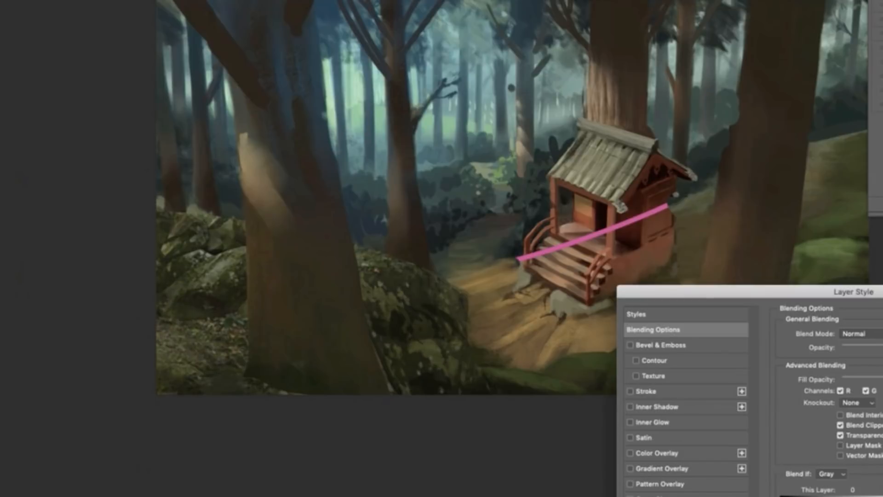
key("Return")
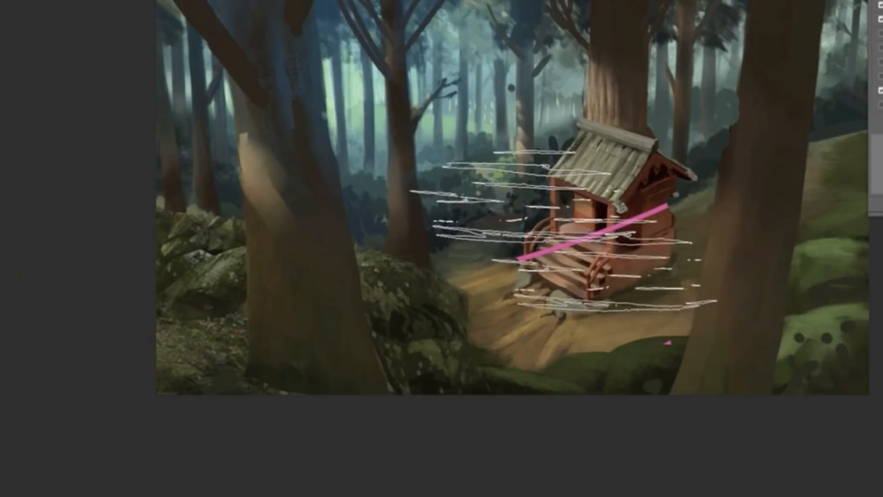
Step: Erase rock texture from the mound beside the path with a round eraser to reveal the painted bush, then adjust the eraser size
right_click(612, 131)
key("Return")
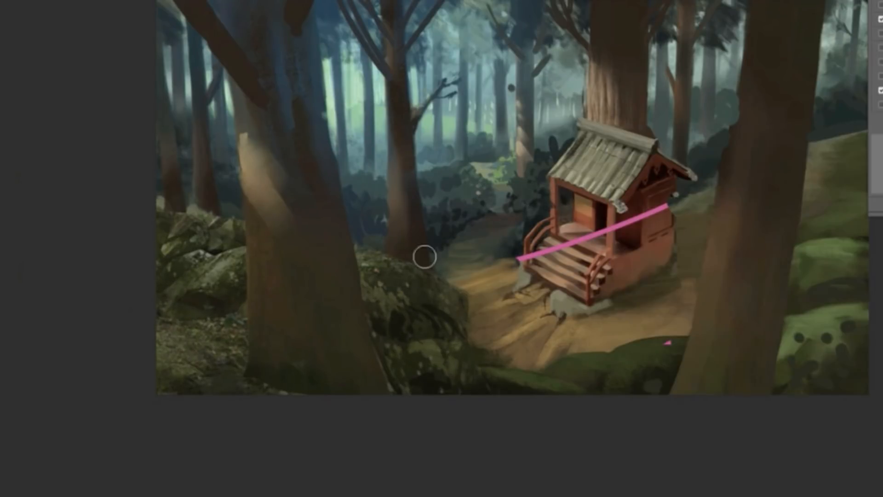
left_click_drag(425, 257, 480, 321)
mouse_move(374, 281)
left_mouse_down()
mouse_move(371, 293)
mouse_move(391, 299)
left_mouse_up()
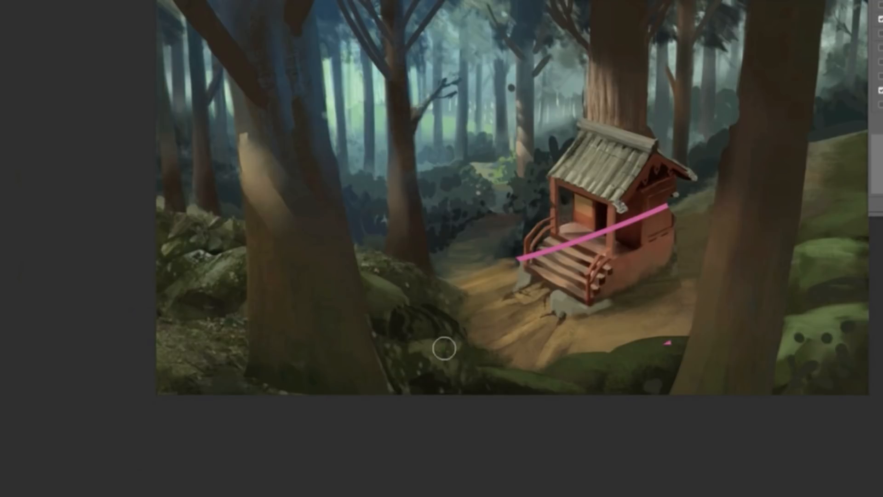
right_click(491, 358)
left_click_drag(568, 157, 563, 157)
key("Return")
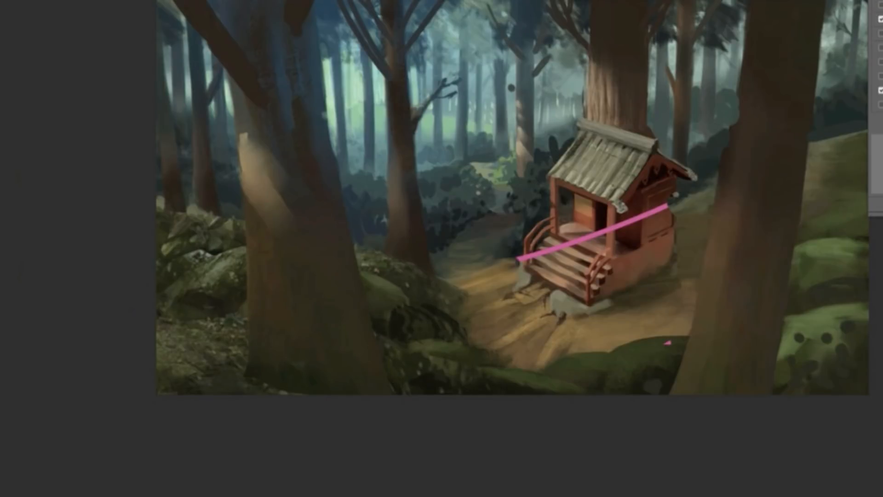
Step: Fade the rock photo texture on the ground left of the large foreground trunk with the eraser
left_click_drag(173, 315, 222, 336)
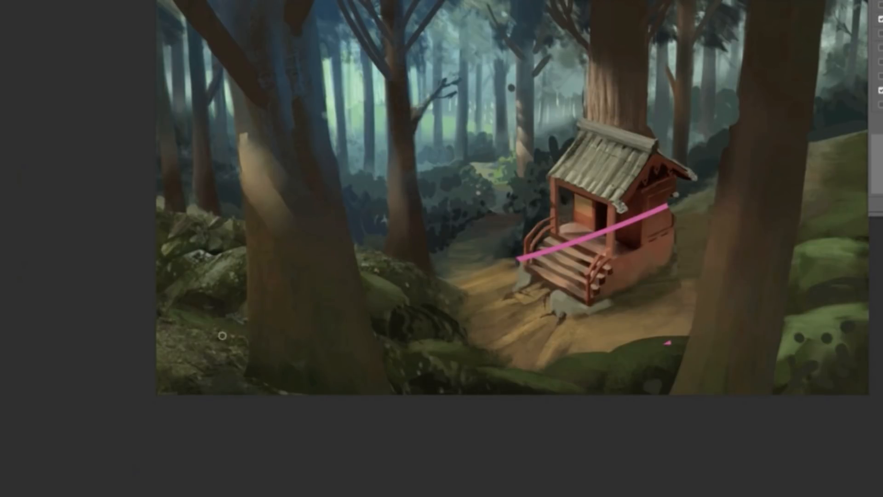
right_click(181, 340)
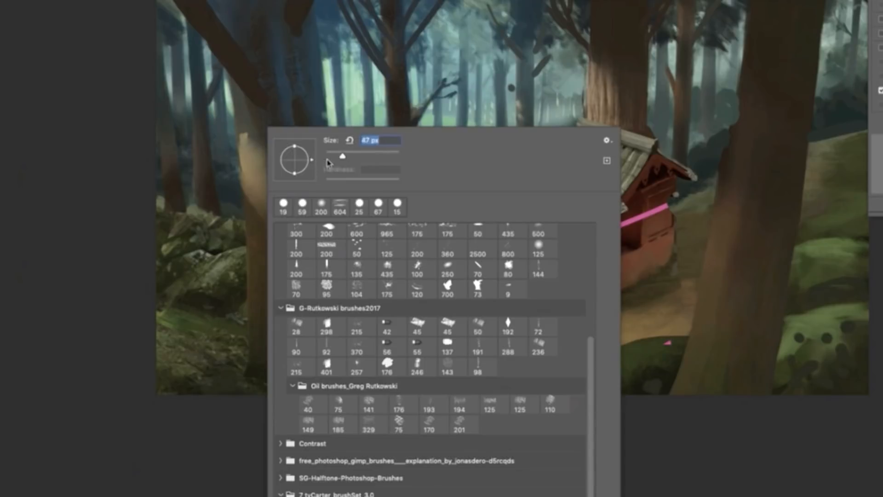
left_click(326, 158)
key("Return")
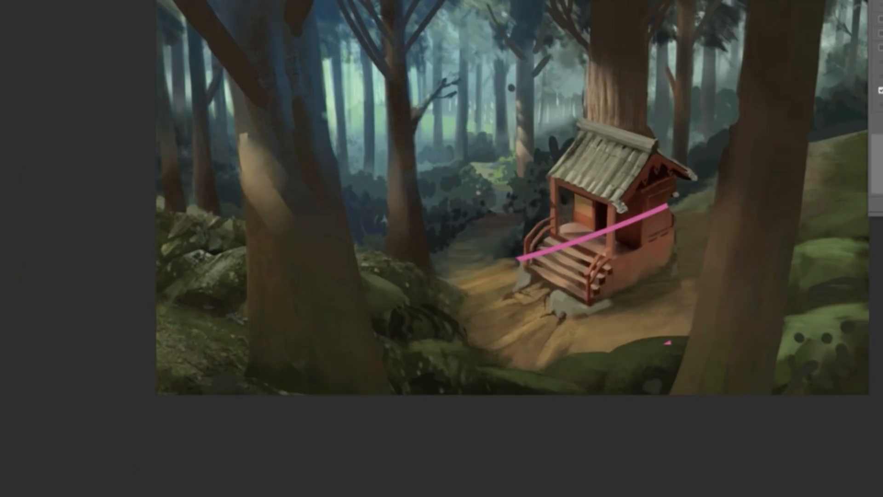
Step: Paint dark and grassy green tones over the rock texture on the upper mound left of the foreground trunk, using a sampled scene color
key("b")
left_click(227, 208, "alt")
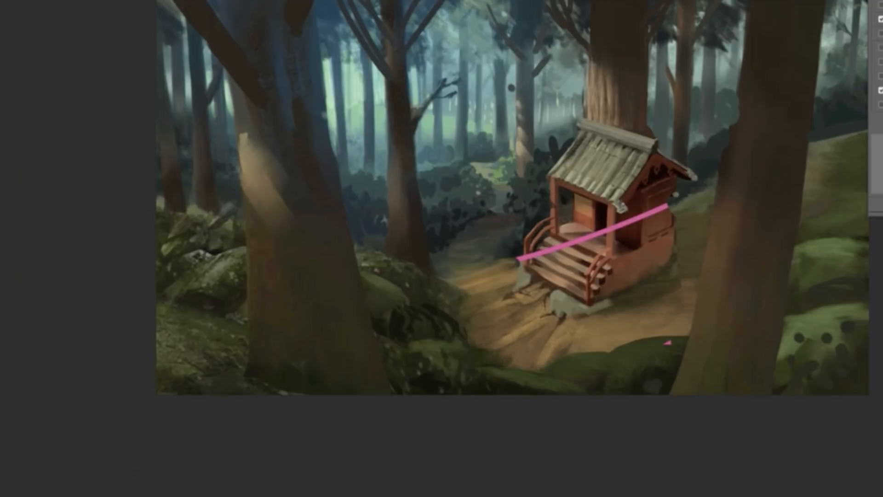
left_click_drag(220, 234, 223, 255)
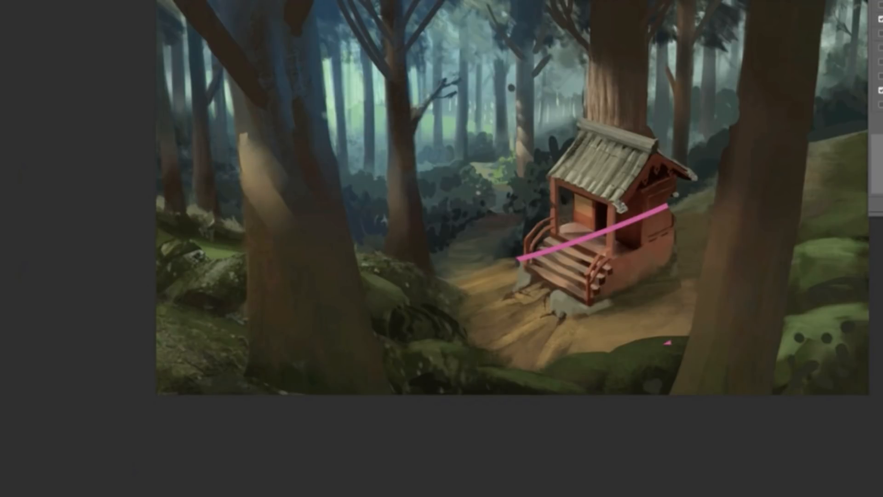
Step: Lasso the ground patch left of the foreground trunk and start painting inside it with a textured brush
key("l")
mouse_move(152, 389)
left_mouse_down()
mouse_move(256, 329)
mouse_move(102, 335)
left_mouse_up()
key("b")
right_click(217, 350)
left_click(362, 482)
left_click_drag(162, 315, 213, 330)
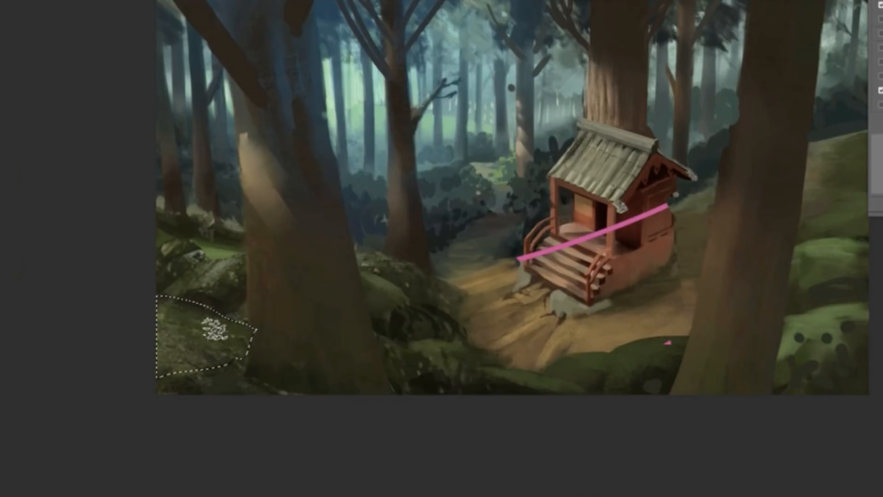
Step: Adjust the brush size and paint the selected ground patch with further textured brushes
right_click(209, 331)
left_click_drag(308, 156, 337, 155)
left_click_drag(105, 366, 247, 320)
right_click(248, 322)
left_click(489, 463)
mouse_move(172, 324)
left_mouse_down()
mouse_move(177, 338)
mouse_move(65, 349)
mouse_move(3, 385)
left_mouse_up()
Step: Sample a green from the scene, paint grassy texture over the selected ground patch with a textured brush, and clear the selection
left_click(604, 358, "alt")
right_click(258, 373)
left_click(358, 235)
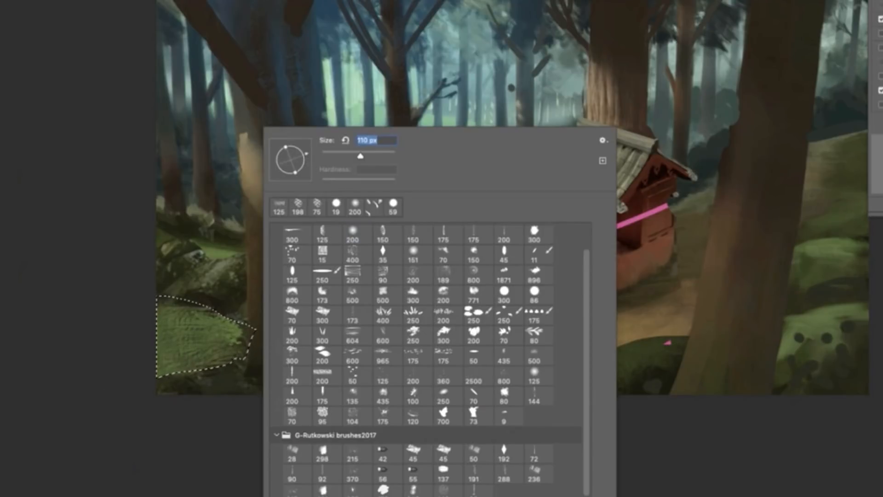
mouse_move(215, 366)
left_mouse_down()
mouse_move(241, 407)
mouse_move(164, 412)
mouse_move(180, 302)
mouse_move(211, 368)
mouse_move(203, 404)
mouse_move(207, 329)
left_mouse_up()
key("ctrl+d")
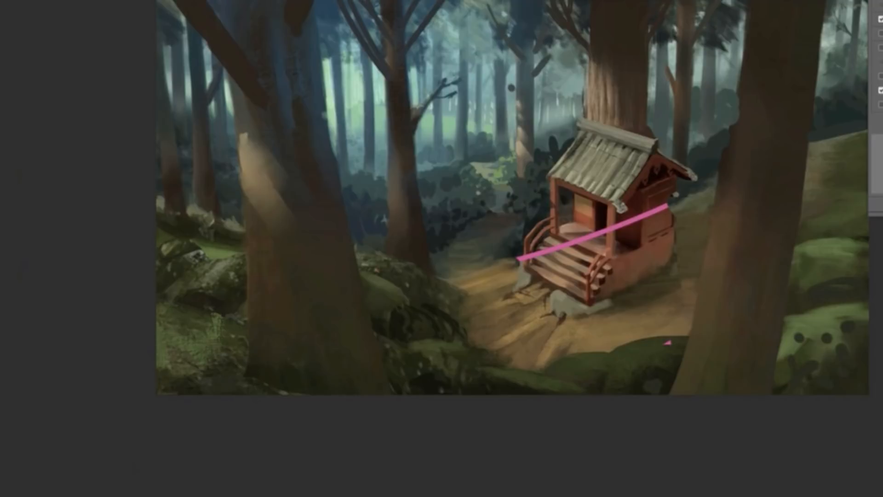
Step: Lasso the lit face of the rock left of the foreground trunk, paint a pale highlight with the 110 px textured brush, and clear the selection
key("l")
key("ctrl+comma")
key("ctrl+comma")
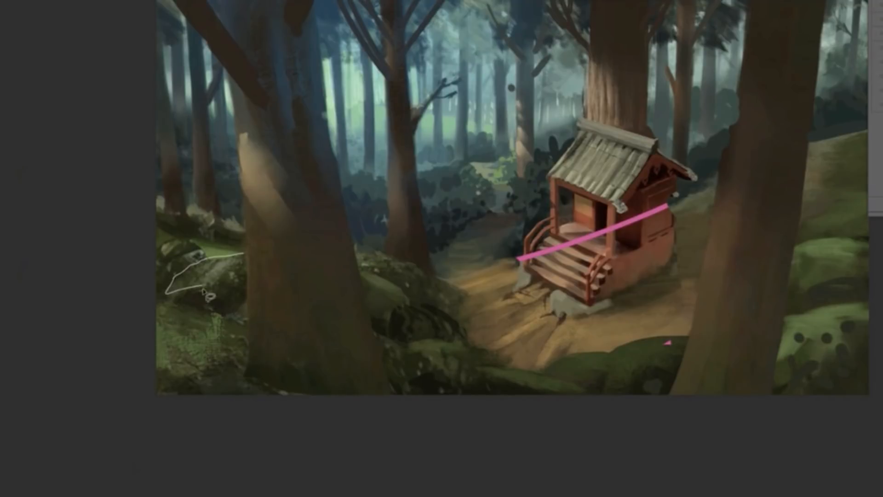
left_click_drag(206, 292, 248, 265)
key("b")
right_click(227, 276)
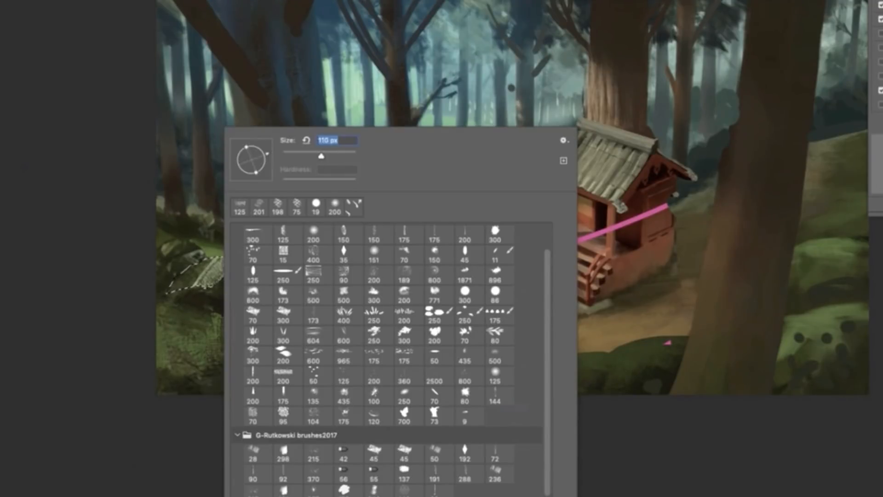
key("Return")
left_click_drag(226, 262, 197, 276)
key("ctrl+d")
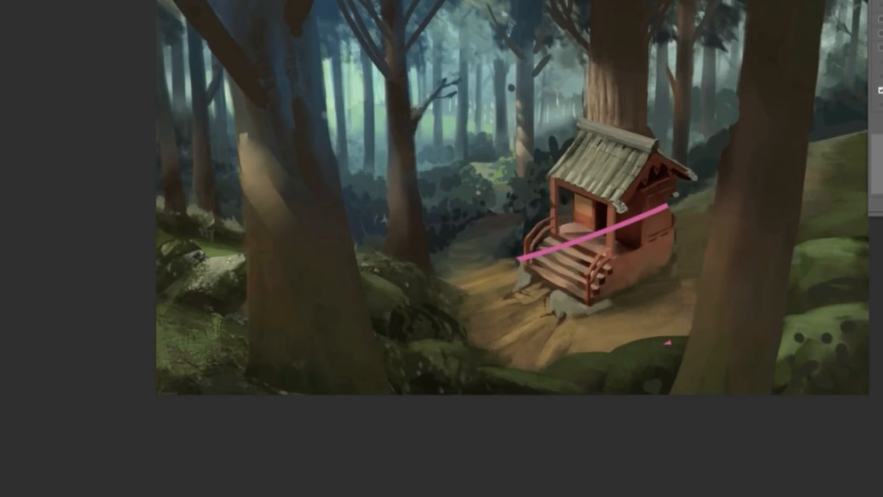
Step: Lasso the mound right of the foreground trunk, paint mossy green highlights on its top with an enlarged textured brush, and clear the selection
key("l")
left_click_drag(358, 249, 399, 286)
key("b")
right_click(411, 276)
left_click(501, 158)
key("Return")
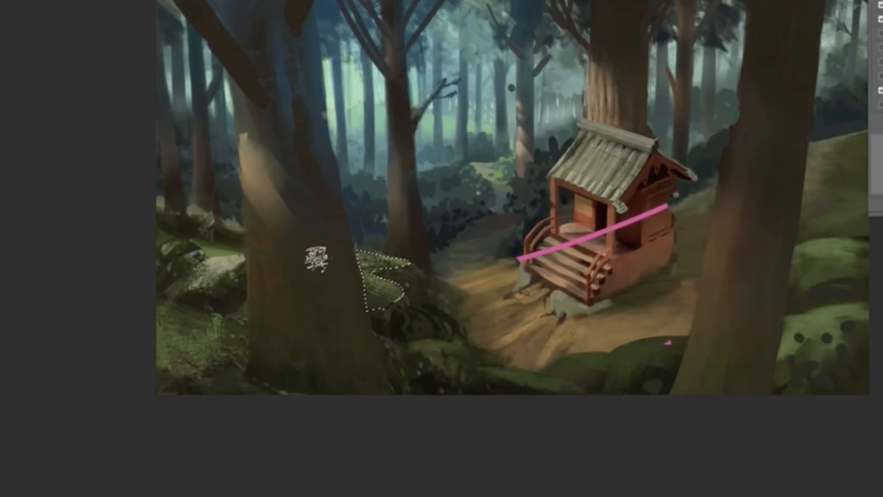
mouse_move(364, 261)
left_mouse_down()
mouse_move(397, 292)
mouse_move(397, 276)
mouse_move(365, 278)
mouse_move(402, 263)
mouse_move(401, 286)
left_mouse_up()
key("ctrl+d")
key("ctrl+z")
key("r")
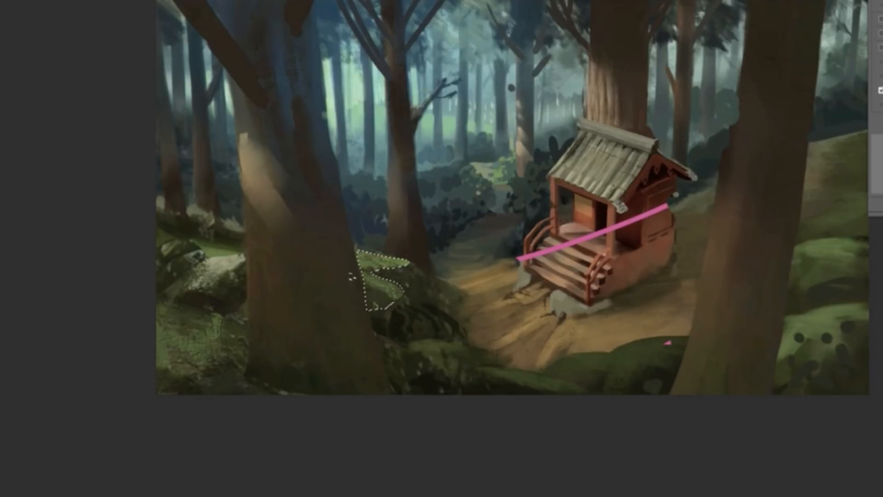
key("ctrl+d")
right_click(396, 241)
key("Escape")
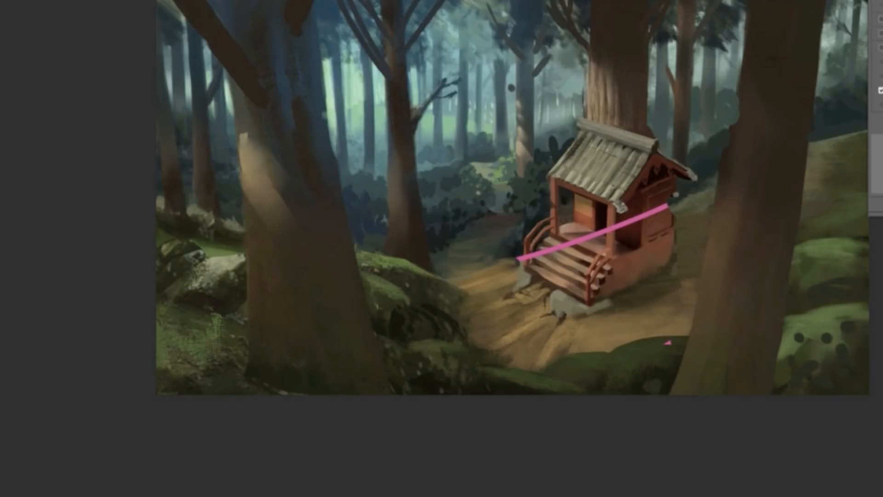
Step: Flip the canvas horizontally and frame the scene for further painting
key("ctrl+minus")
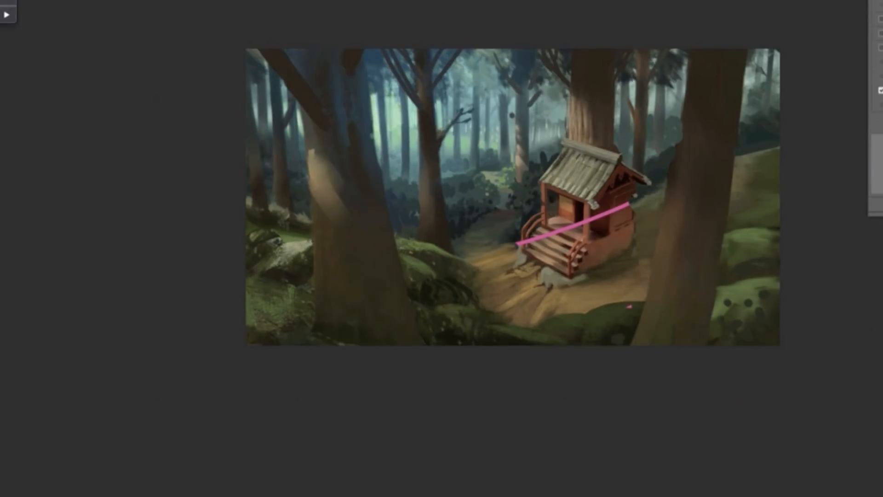
key("h")
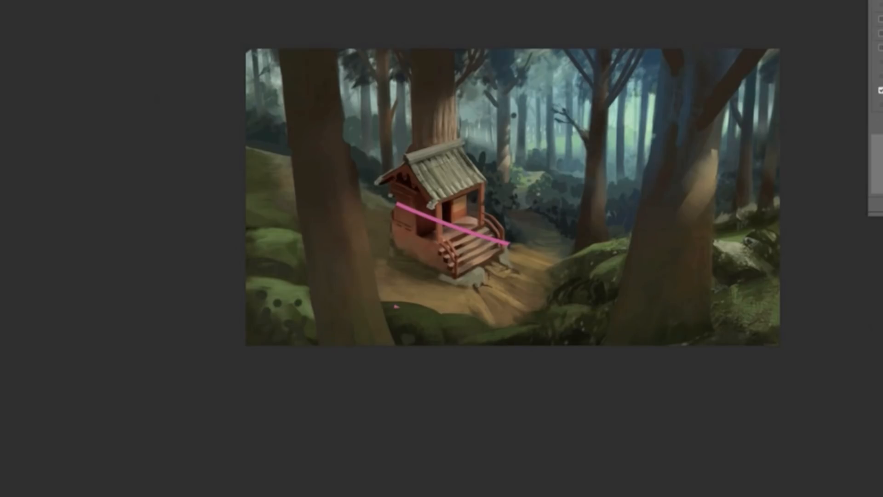
key("ctrl+plus")
left_click_drag(596, 453, 544, 453)
Step: Lasso the bank behind the rock beside the foreground trunk, paint grass blades inside it with a grass brush, and clear the selection
key("l")
mouse_move(633, 265)
left_mouse_down()
mouse_move(732, 258)
mouse_move(633, 263)
mouse_move(678, 275)
left_mouse_up()
key("b")
right_click(676, 272)
left_click(833, 317)
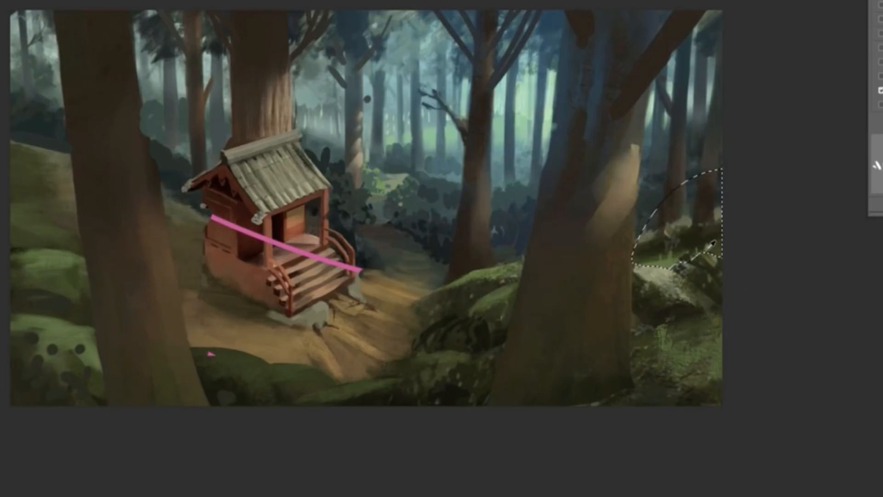
right_click(712, 241)
left_click(823, 315)
key("ctrl+d")
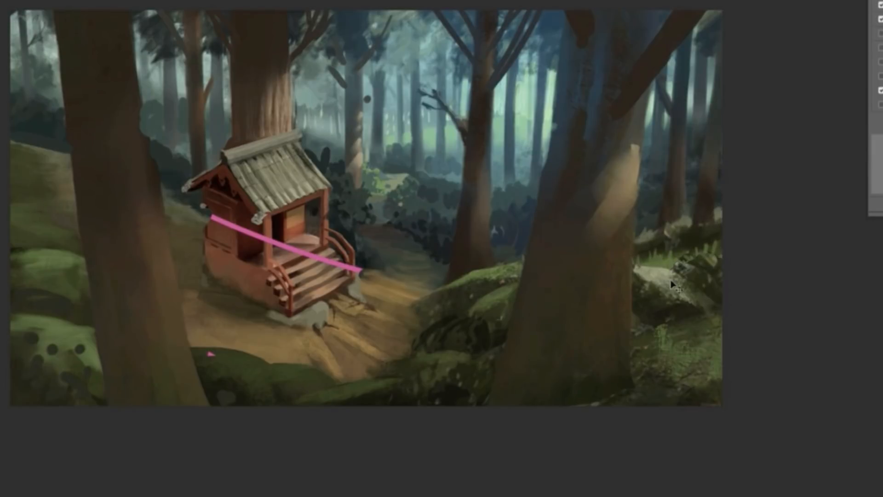
Step: Resize the grass brush and paint grass blades on the ground below the rock beside the foreground trunk
right_click(664, 352)
left_click(779, 154)
key("Return")
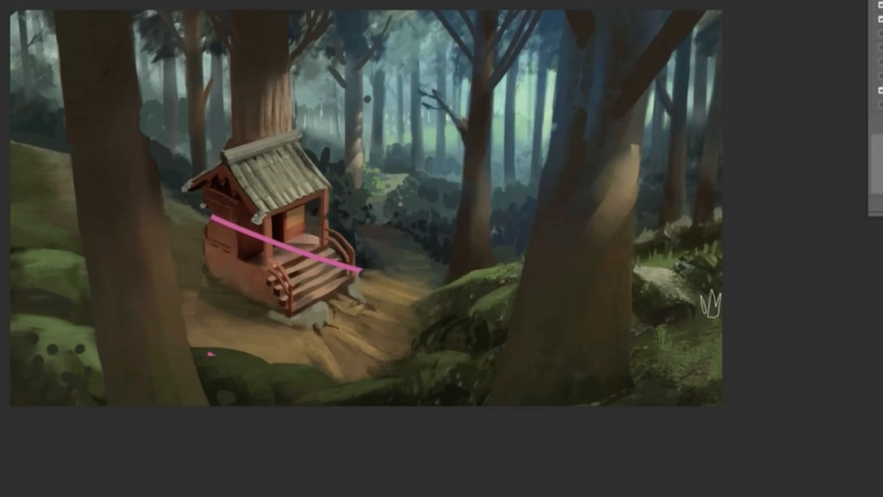
mouse_move(711, 305)
left_mouse_down()
mouse_move(638, 327)
mouse_move(706, 329)
left_mouse_up()
right_click(682, 333)
double_click(724, 339)
key("l")
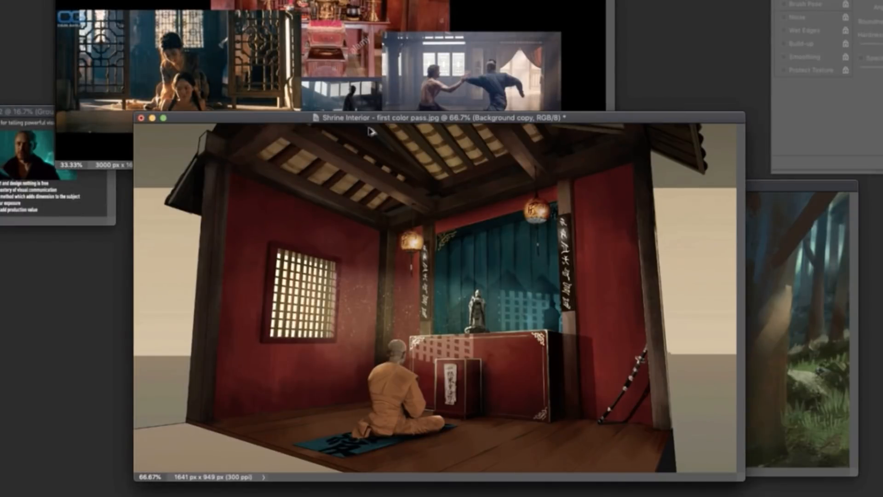
Step: Select the ceiling and roof beams of the shrine interior painting with a polygonal lasso outline
left_click(293, 130)
left_click(509, 124)
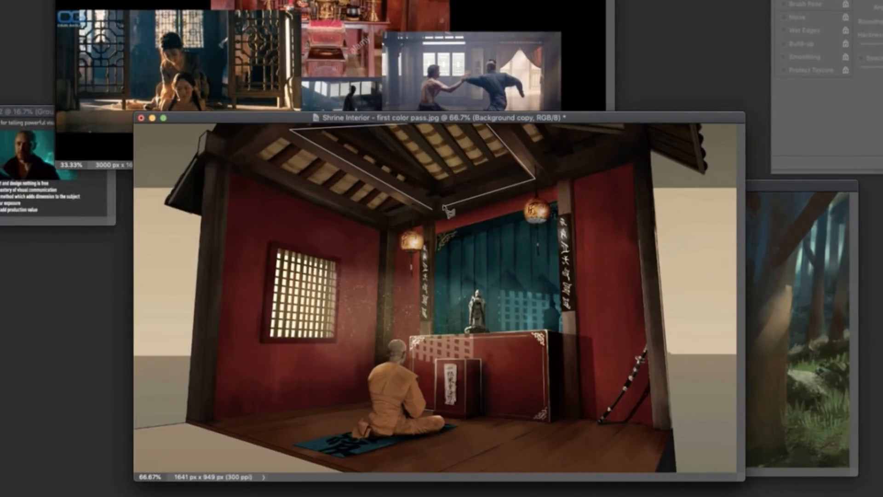
left_click(533, 182)
left_click(391, 224)
left_click(245, 162)
left_click(293, 129)
left_click(634, 150)
left_click(552, 175)
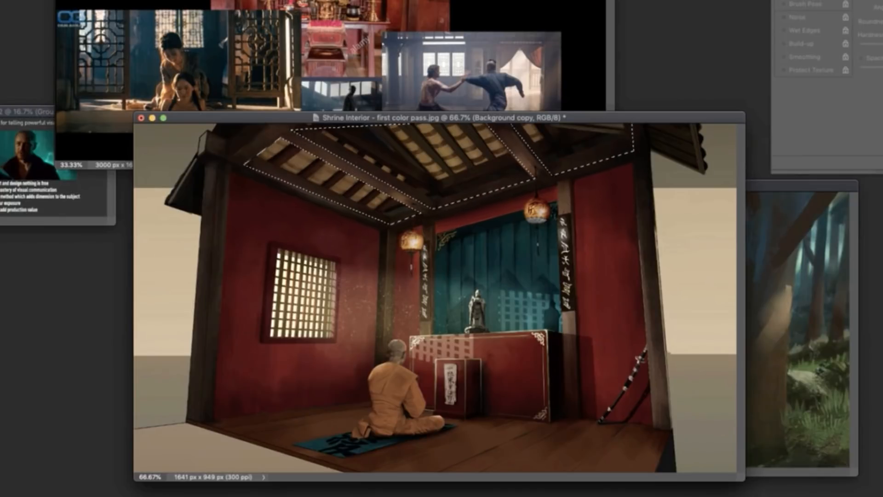
Step: Cool the selected ceiling's midtones with Color Balance levels of -32, -19 and +12
key("super+b")
mouse_move(582, 330)
left_mouse_down()
mouse_move(615, 331)
mouse_move(588, 331)
left_mouse_up()
left_click_drag(582, 318, 570, 318)
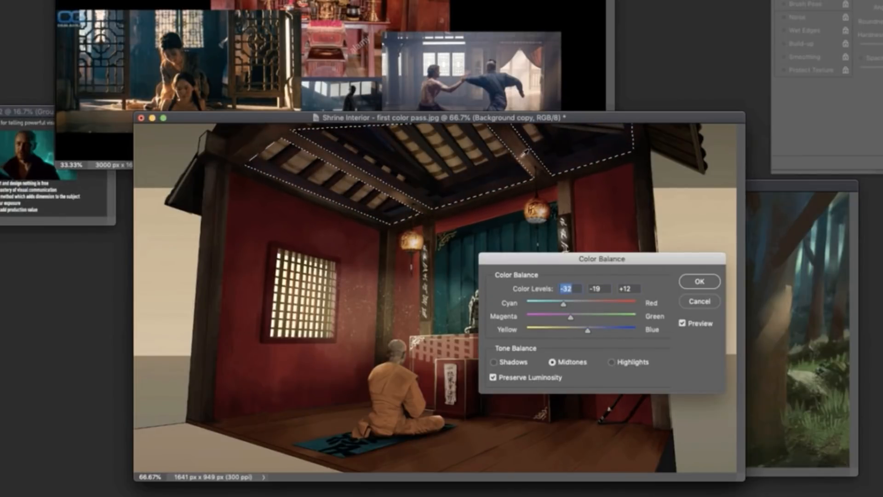
key("Return")
Step: Clear the ceiling selection, add a new layer, enlarge the document window, and draw a blue gradient fading downward from the ceiling
left_click(153, 54)
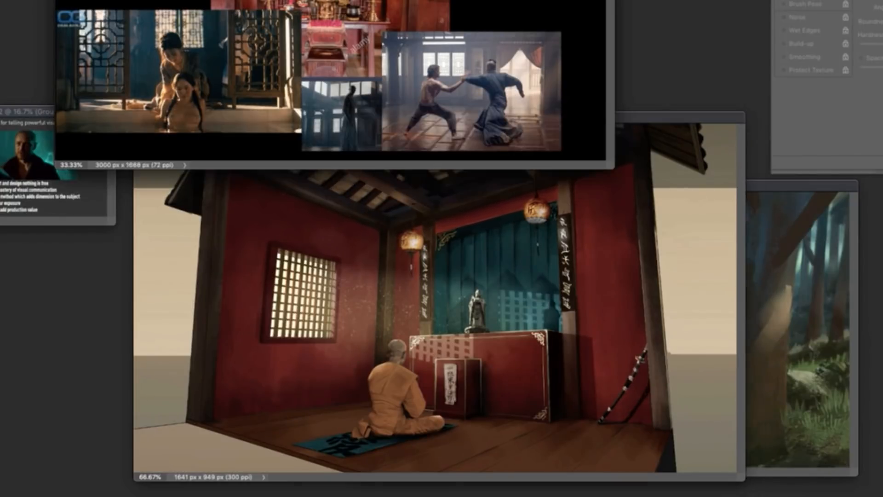
left_click(397, 190)
key("super+d")
key("alt+shift+super+n")
left_click_drag(744, 480, 801, 496)
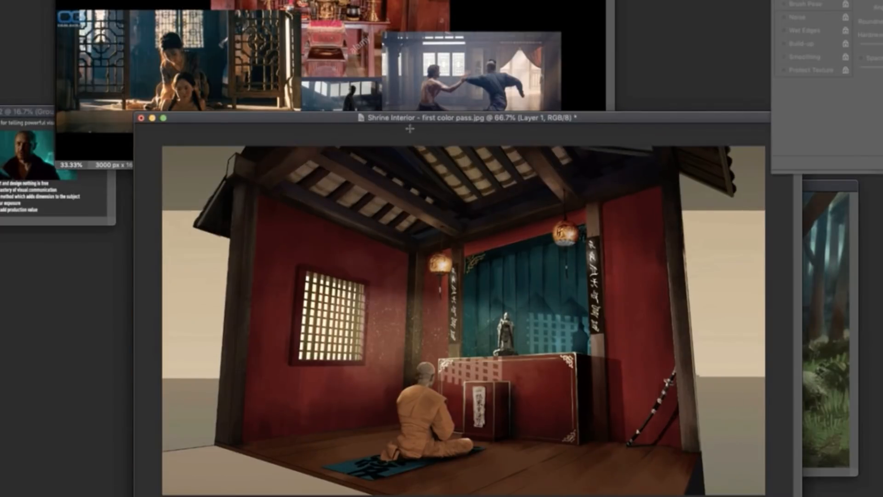
left_click(411, 128)
key("super+z")
left_click_drag(388, 136, 415, 314)
left_click_drag(425, 133, 425, 350)
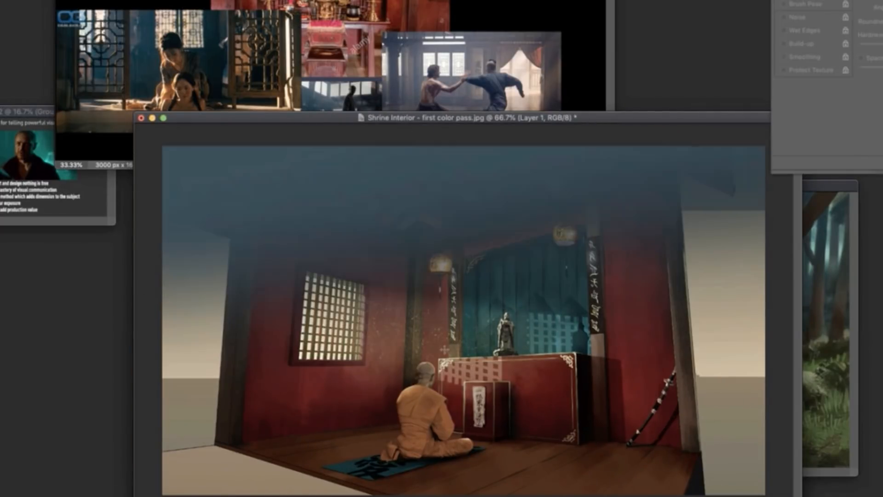
Step: Try Multiply, Overlay and neighboring blend modes on the blue gradient layer
key("alt+shift+m")
key("alt+shift+o")
key("shift+minus")
key("shift+minus")
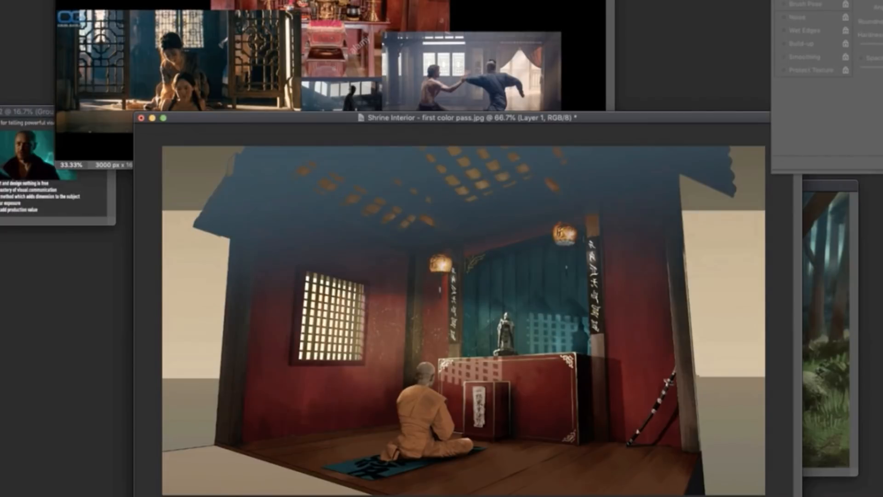
key("ctrl+l")
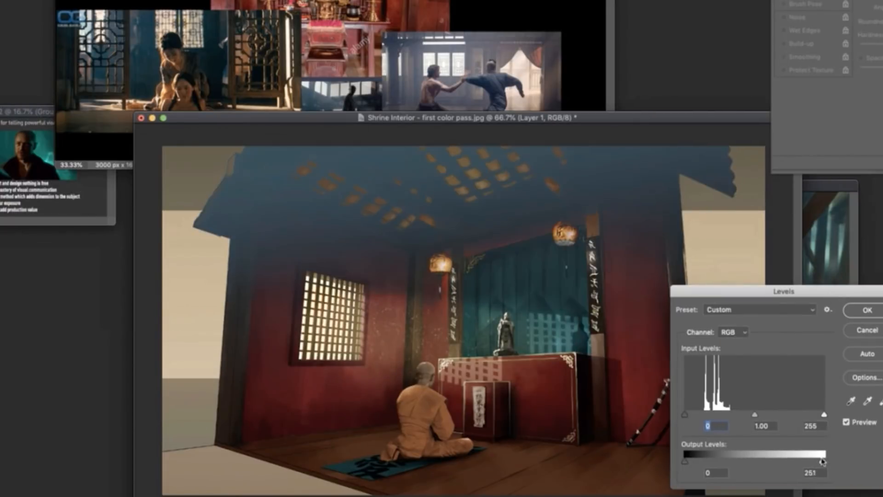
left_click_drag(824, 462, 761, 459)
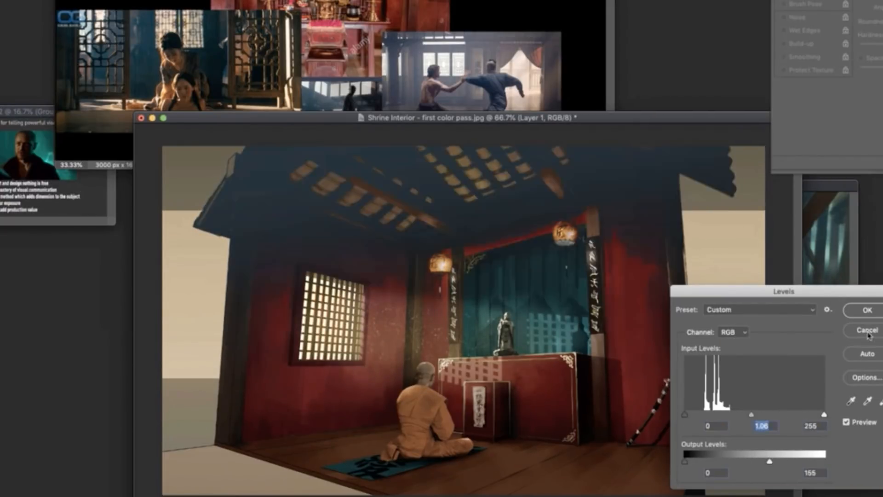
left_click(868, 335)
Step: Change the gradient layer's blend mode, duplicate the layer, and set the copy to Lighter Color at 52% fill with a layer mask
key("shift+plus")
key("shift+plus")
key("super+j")
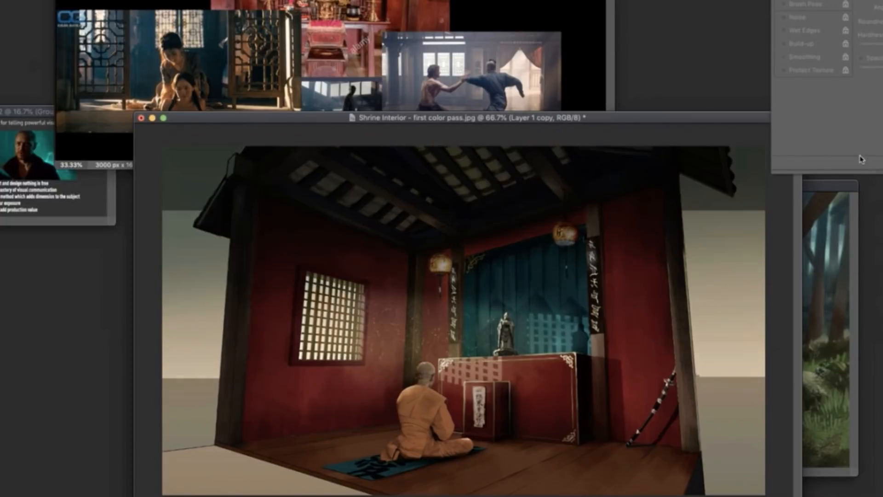
key("shift+plus")
key("shift+plus")
key("5")
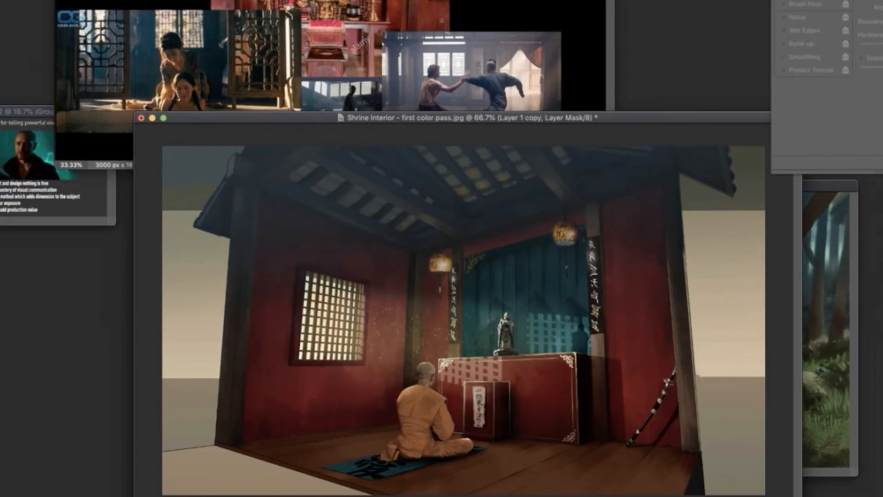
Step: Try a brush stroke on the copy's mask, undo it, and split its Blend If underlying-layer black point to 0 / 37
key("b")
right_click(480, 258)
left_click_drag(449, 228, 391, 192)
key("super+z")
left_click_drag(693, 457, 708, 458)
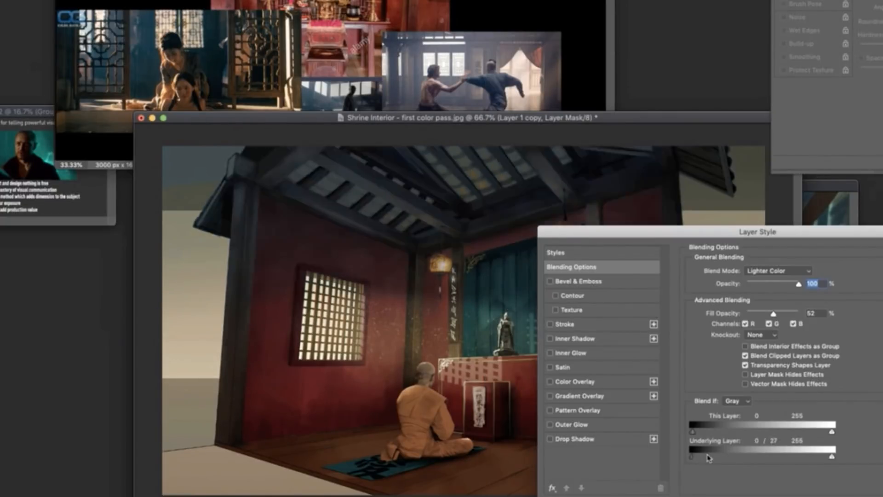
key("Return")
Step: Paint on the gradient copy's mask with a large soft brush to reduce blue haze over the beams and walls, then toggle the layer to compare
left_click_drag(320, 157, 460, 231)
mouse_move(275, 185)
left_mouse_down()
mouse_move(418, 247)
mouse_move(304, 215)
left_mouse_up()
right_click(451, 333)
left_click_drag(755, 360, 755, 193)
left_click(488, 276)
left_click_drag(315, 242, 370, 255)
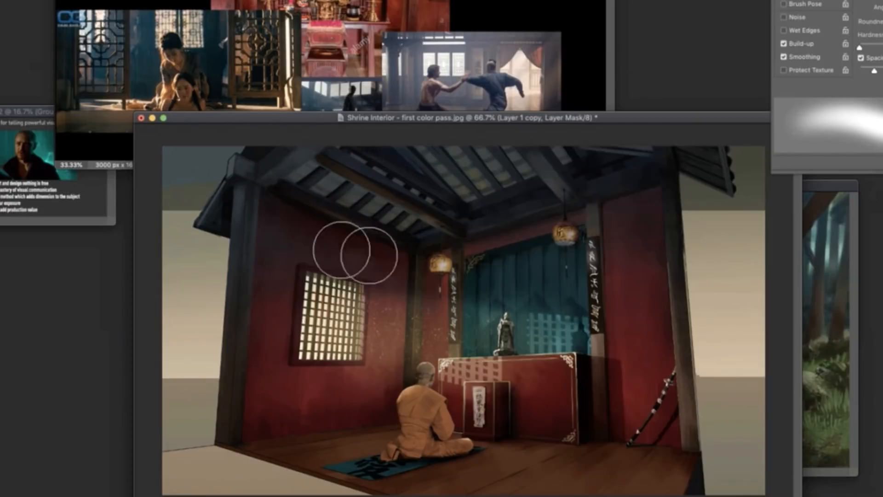
left_click_drag(496, 217, 663, 166)
key("super+comma")
key("super+comma")
key("super+comma")
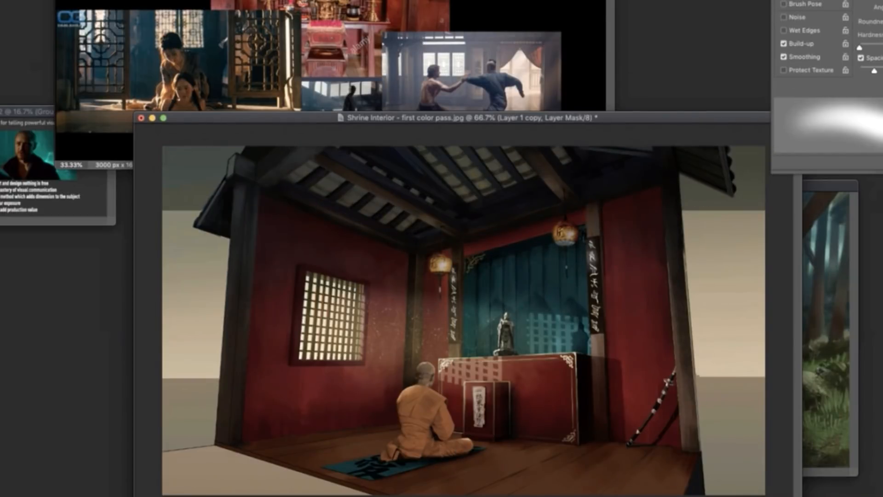
Step: Create a new layer and choose the textured 176 brush from G-Rutkowski brushes2017, reduced to 65 px
left_click(278, 238, "alt")
key("ctrl+shift+n")
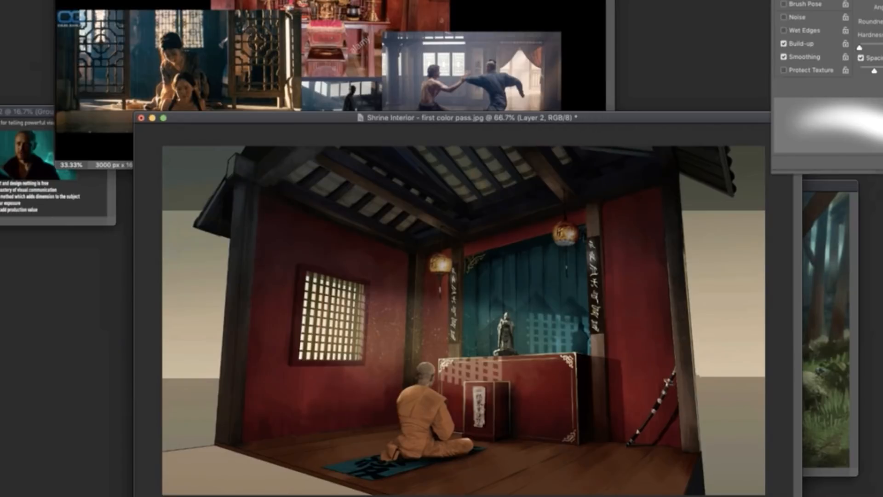
right_click(479, 320)
double_click(595, 455)
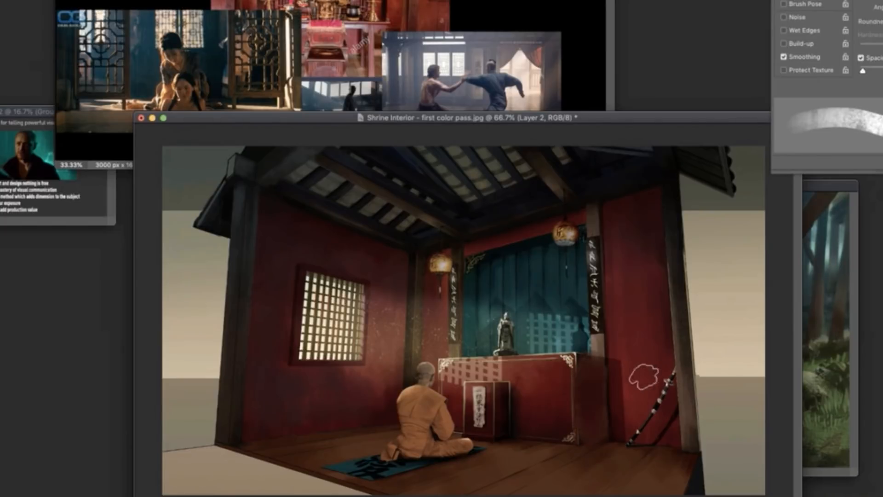
right_click(635, 394)
left_click_drag(698, 106, 691, 106)
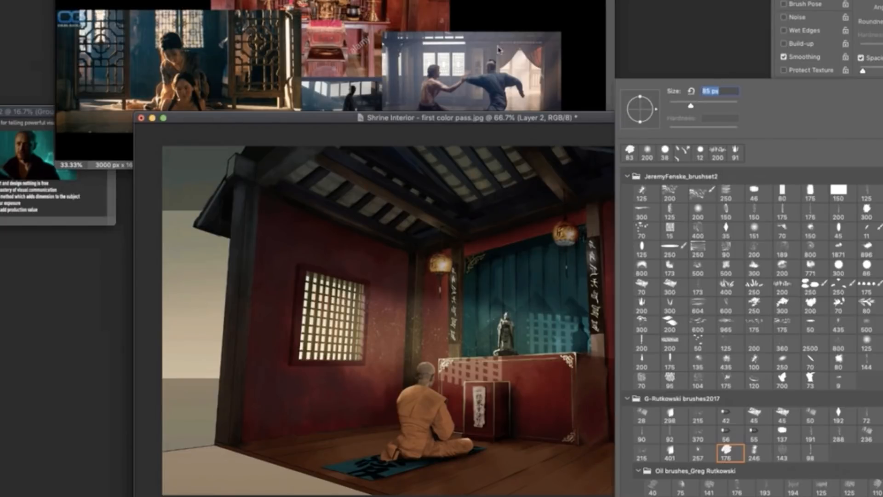
Step: Consult the reference stills of lit interiors, and reposition and enlarge the shrine interior document window
left_click(318, 85)
left_click(452, 470)
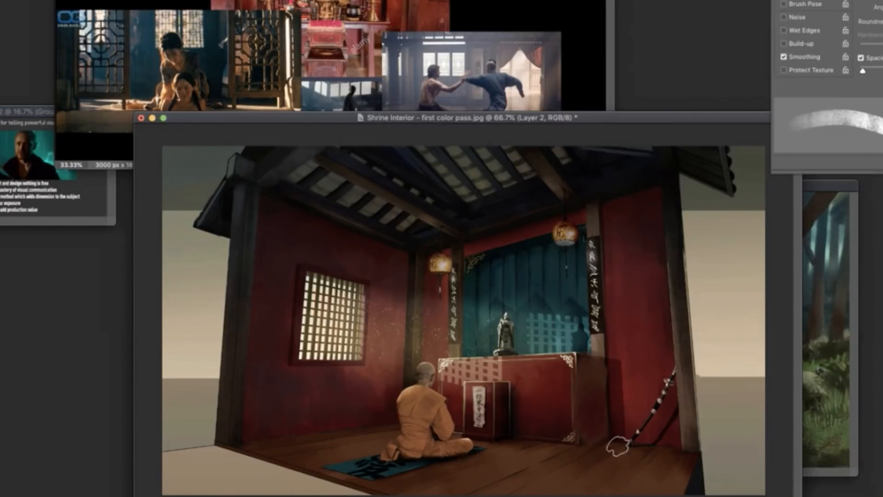
left_click(395, 77)
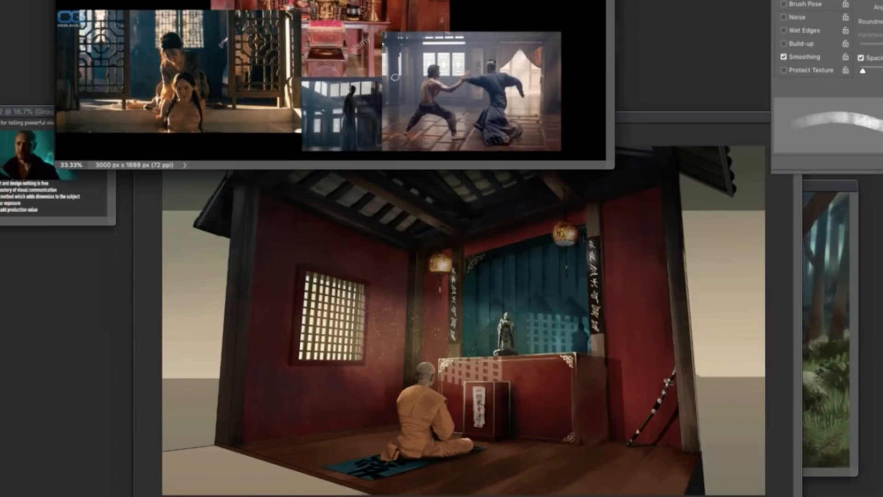
left_click(585, 473)
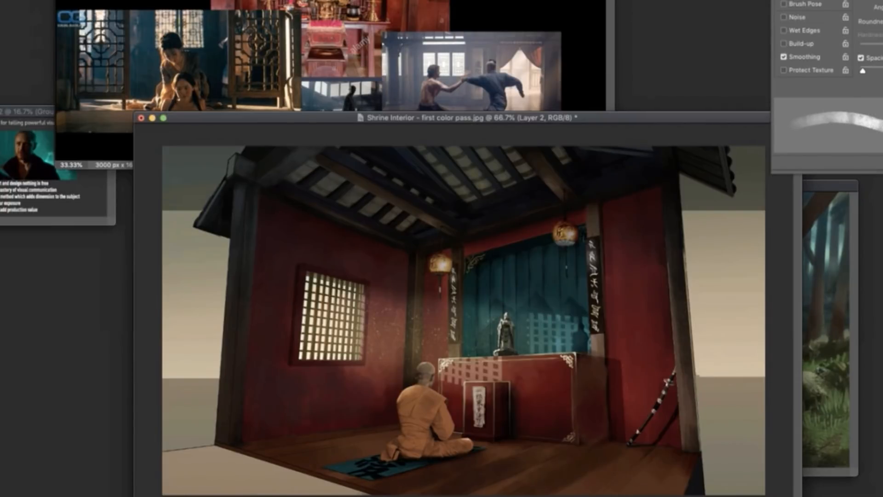
left_click_drag(587, 120, 573, 72)
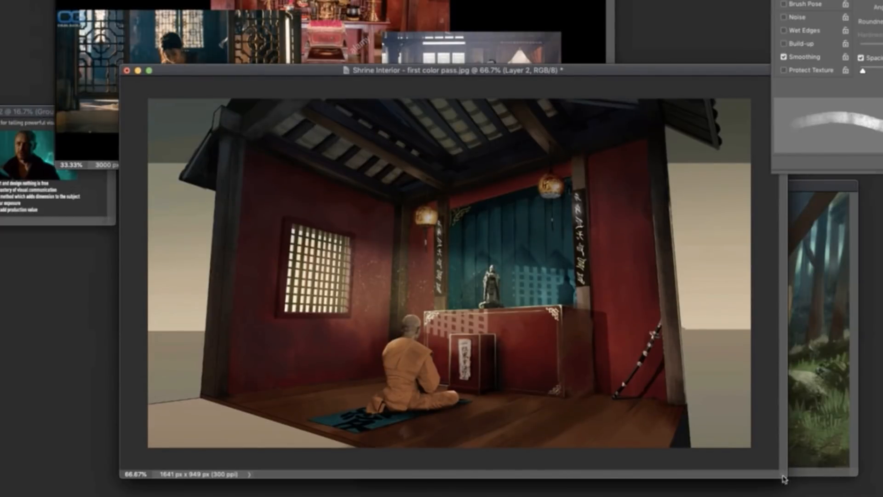
left_click_drag(785, 477, 824, 496)
left_click_drag(386, 462, 453, 442)
Step: Sample a warm light colour from the reference collage and block a rough sunlit patch onto the altar front
left_click(152, 62)
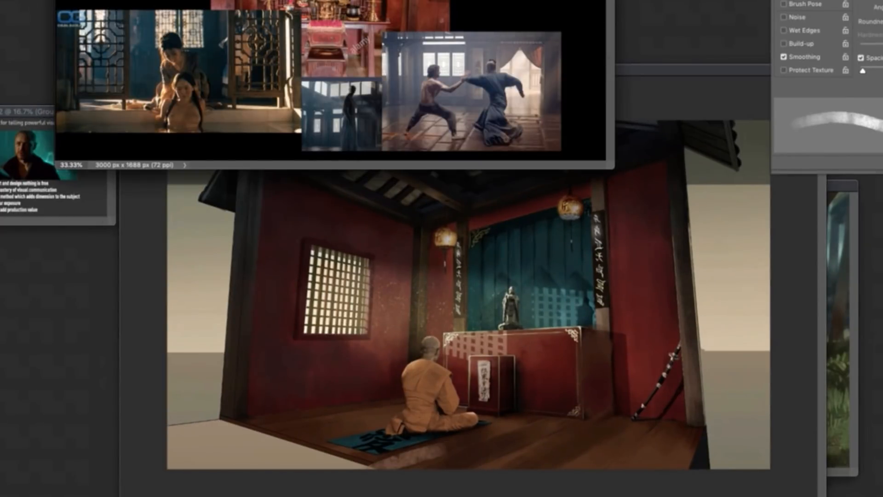
left_click(513, 350)
right_click(536, 352)
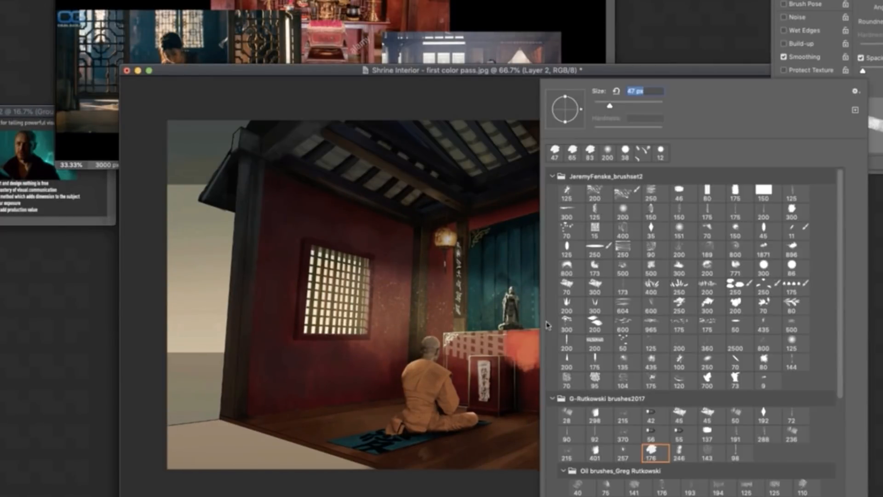
key("Escape")
Step: Pick the hard round brush from 7_tyCarter_brushSet_3.0 at 100% hardness
right_click(550, 368)
left_click(516, 131)
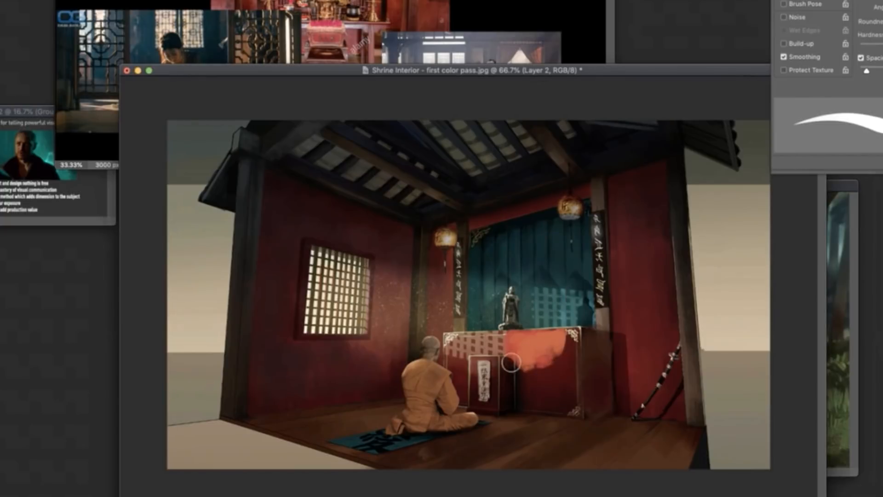
key("b")
right_click(522, 361)
scroll(663, 301, "down", 3)
left_click(582, 437)
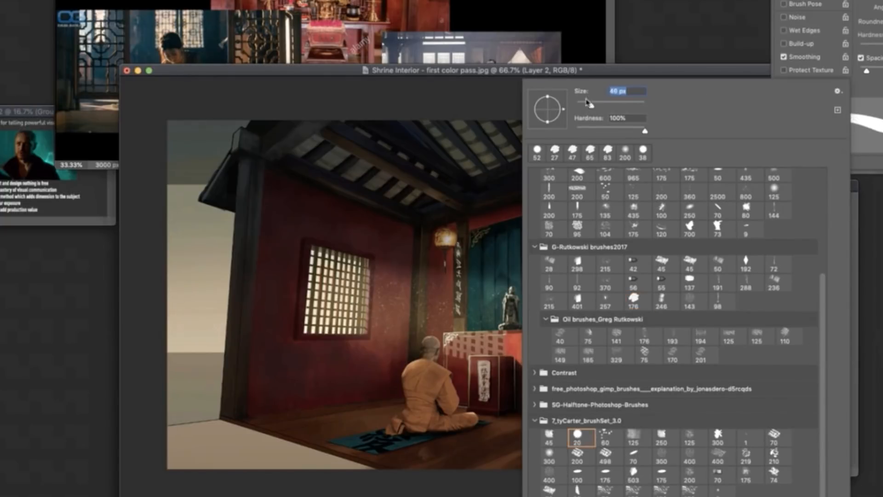
key("Escape")
Step: Paint the sunlit area across the altar front in salmon pink, shaping a clean slanted shadow edge beneath it
right_click(549, 355)
mouse_move(512, 350)
left_mouse_down()
mouse_move(540, 344)
mouse_move(575, 384)
mouse_move(563, 378)
mouse_move(572, 362)
left_mouse_up()
key("Escape")
mouse_move(627, 337)
left_mouse_down()
mouse_move(643, 390)
mouse_move(653, 389)
left_mouse_up()
mouse_move(525, 345)
left_mouse_down()
mouse_move(532, 369)
mouse_move(550, 347)
mouse_move(556, 364)
mouse_move(537, 373)
left_mouse_up()
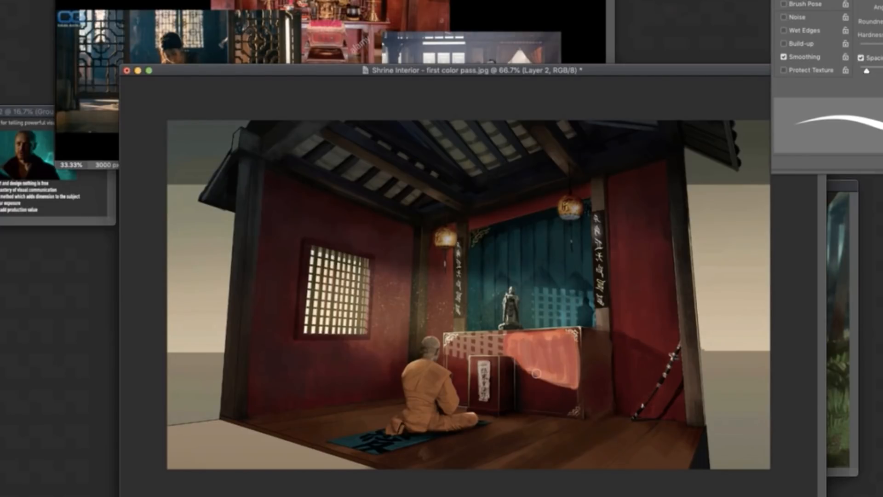
Step: Block in a warm sunlit patch on the red wall beside the altar, ending in a slanted edge above the staff
left_click_drag(628, 315, 660, 350)
key("super+z")
right_click(630, 332)
double_click(661, 147)
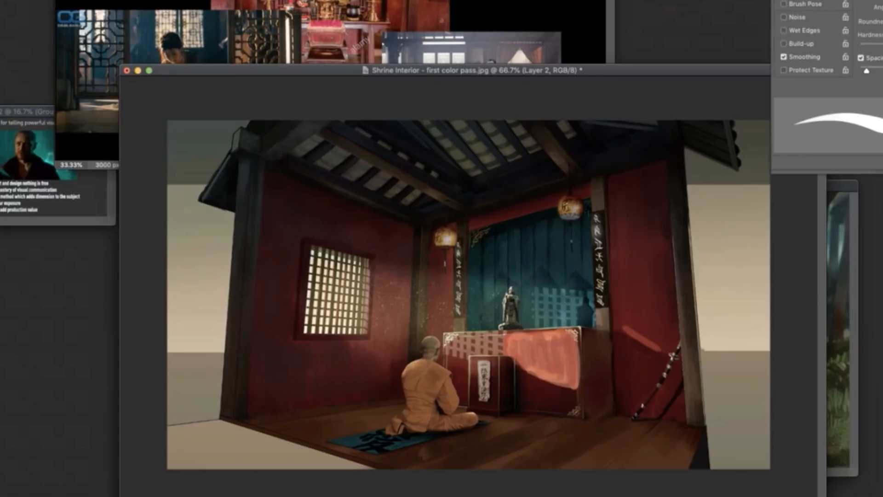
mouse_move(629, 301)
left_mouse_down()
mouse_move(663, 346)
mouse_move(661, 256)
left_mouse_up()
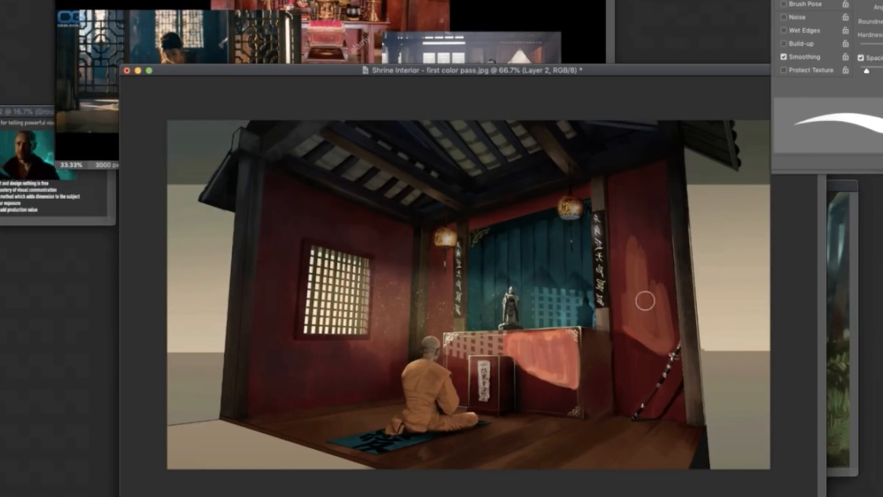
mouse_move(645, 301)
left_mouse_down()
mouse_move(651, 217)
mouse_move(630, 311)
left_mouse_up()
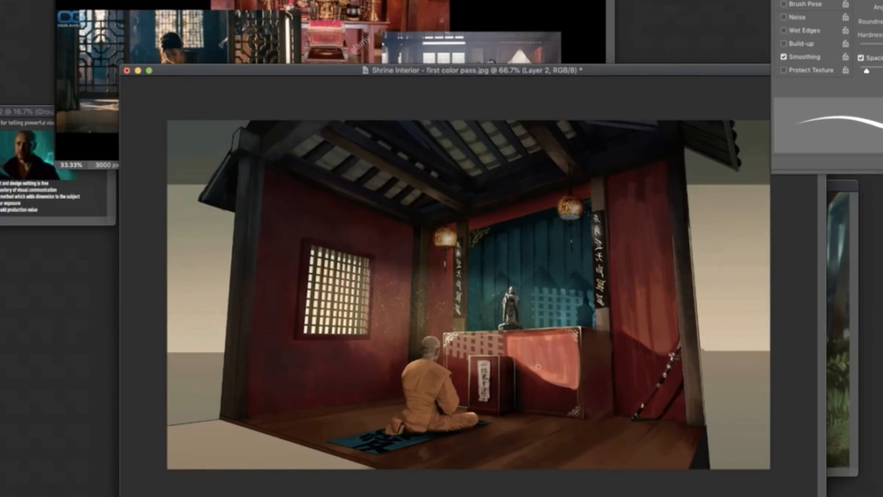
Step: Sample a reference colour and extend the altar's sunlit area down to its lower corner and the floor edge
left_click(81, 109)
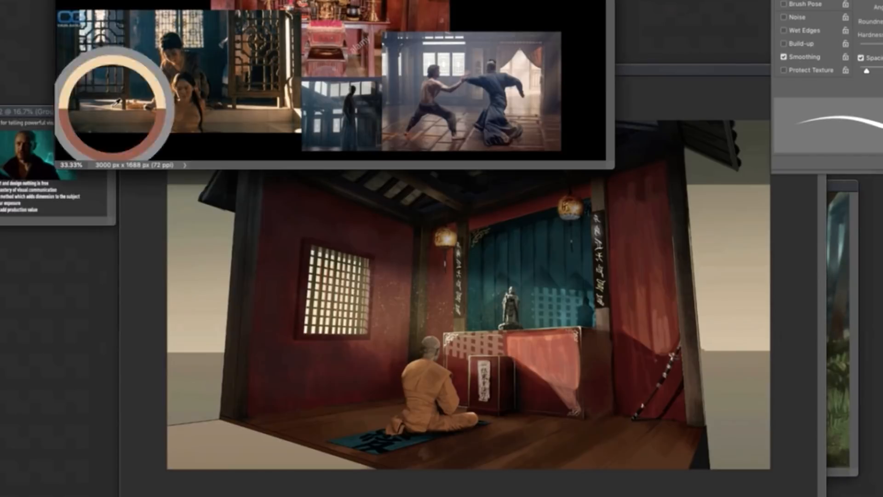
left_click(597, 399)
left_click_drag(505, 421, 581, 418)
key("super+z")
key("super+z")
left_click_drag(525, 367, 577, 415)
left_click_drag(514, 359, 572, 415)
Step: Brush vertical light streaks over the wall beside the altar, and darken the shadow around the staff and the altar's side
mouse_move(636, 341)
left_mouse_down()
mouse_move(637, 292)
mouse_move(669, 345)
left_mouse_up()
left_click_drag(669, 241, 668, 292)
left_click_drag(635, 262, 632, 313)
mouse_move(642, 239)
left_mouse_down()
mouse_move(640, 295)
mouse_move(643, 189)
mouse_move(635, 207)
mouse_move(644, 176)
mouse_move(635, 227)
left_mouse_up()
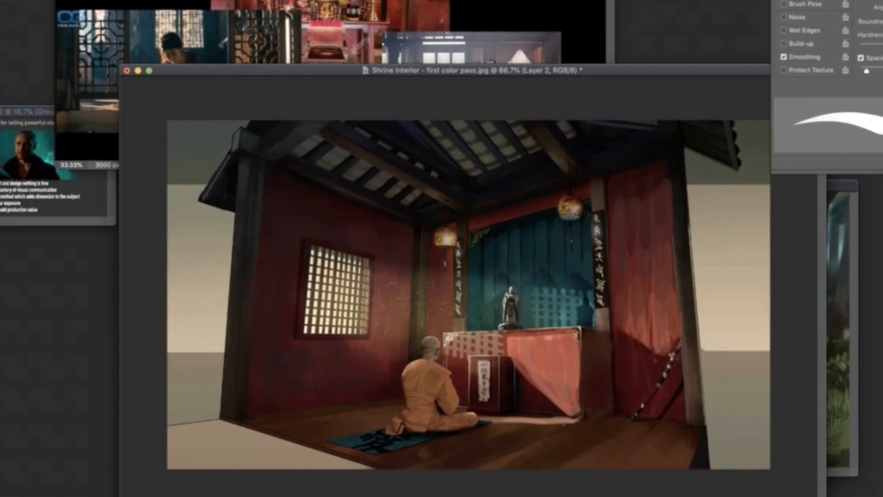
mouse_move(641, 315)
left_mouse_down()
mouse_move(644, 291)
mouse_move(627, 281)
left_mouse_up()
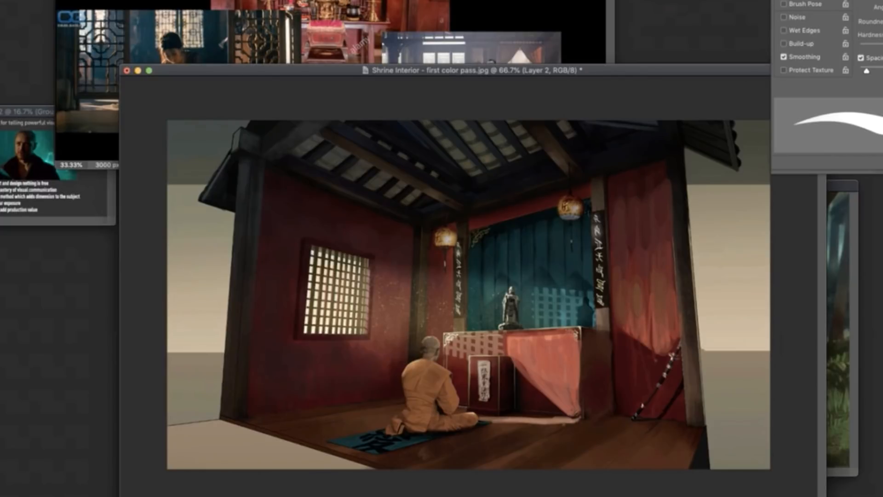
left_click_drag(620, 231, 611, 300)
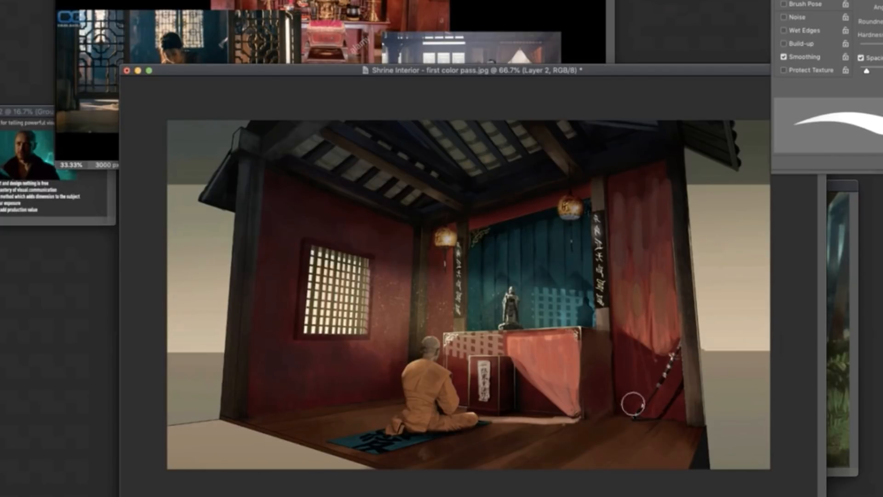
mouse_move(624, 398)
left_mouse_down()
mouse_move(643, 356)
mouse_move(653, 417)
left_mouse_up()
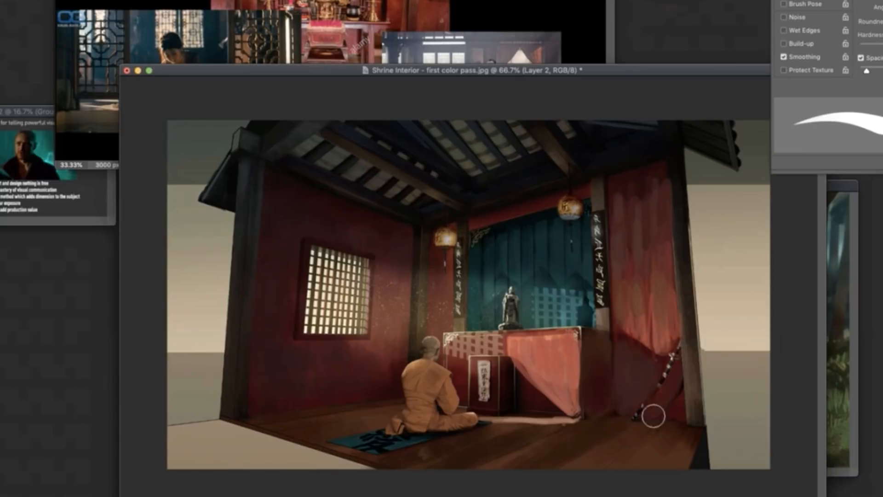
mouse_move(597, 352)
left_mouse_down()
mouse_move(594, 405)
mouse_move(597, 387)
left_mouse_up()
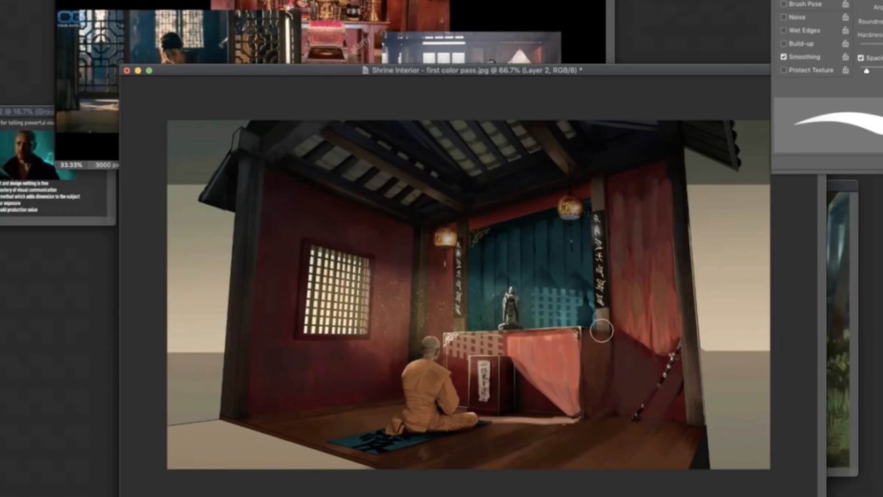
Step: With a smaller brush, paint a light strip along the floor's back edge and up the wall corner by the pillar
key("[")
left_click(555, 417, "alt")
left_click_drag(666, 423, 582, 425)
left_click_drag(682, 382, 669, 419)
left_click_drag(680, 359, 677, 422)
left_click_drag(673, 421, 592, 420)
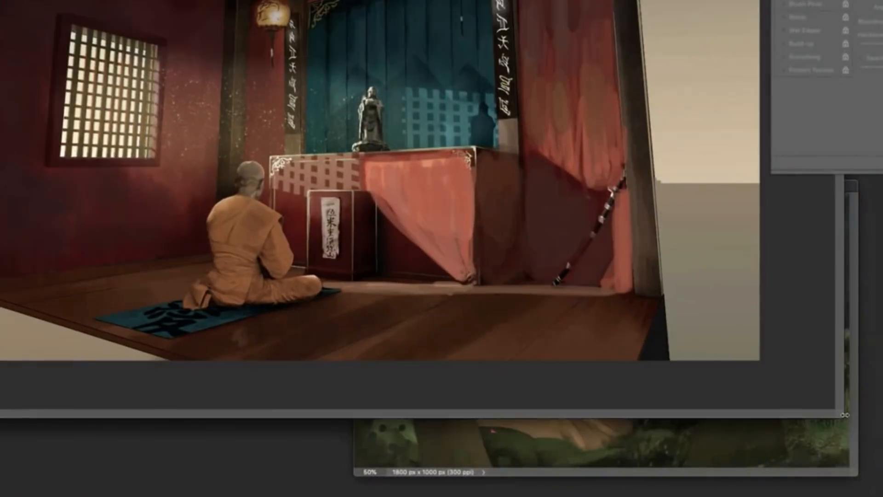
mouse_move(417, 297)
left_mouse_down()
mouse_move(617, 297)
mouse_move(414, 287)
mouse_move(605, 293)
left_mouse_up()
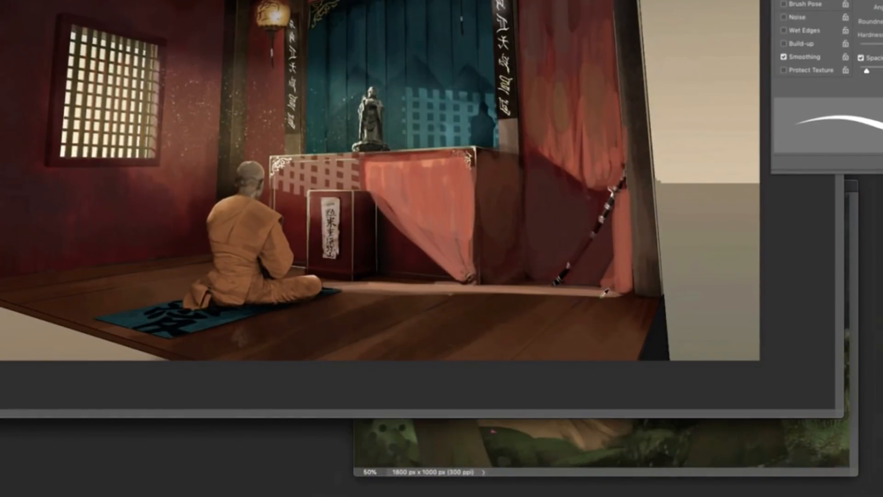
Step: Repaint the side of the small chest and reshape the shadow it casts across the altar front
mouse_move(355, 274)
left_mouse_down()
mouse_move(366, 211)
mouse_move(357, 257)
mouse_move(374, 235)
mouse_move(355, 271)
mouse_move(362, 239)
mouse_move(368, 275)
left_mouse_up()
left_click_drag(370, 198, 371, 252)
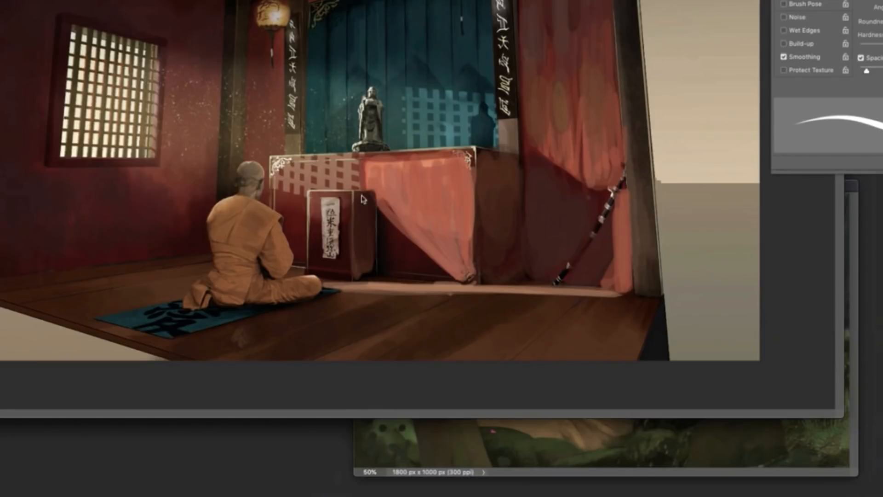
mouse_move(362, 199)
left_mouse_down()
mouse_move(414, 244)
mouse_move(386, 258)
mouse_move(446, 276)
mouse_move(405, 241)
mouse_move(397, 206)
mouse_move(383, 281)
mouse_move(430, 277)
left_mouse_up()
Step: Smudge the altar front's shadow and the small chest's side using a reduced textured tip
key("r")
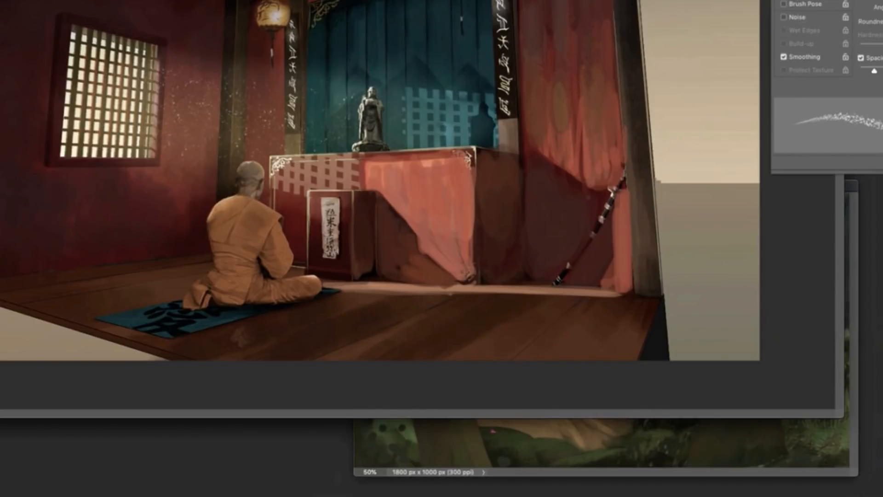
right_click(455, 275)
left_click(552, 151)
key("bracketleft")
key("bracketleft")
key("bracketleft")
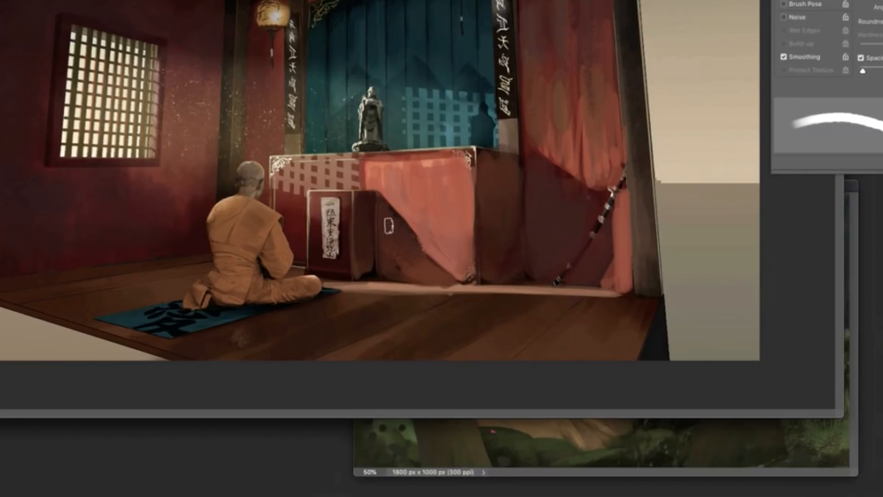
left_click_drag(389, 226, 394, 275)
left_click_drag(363, 268, 361, 219)
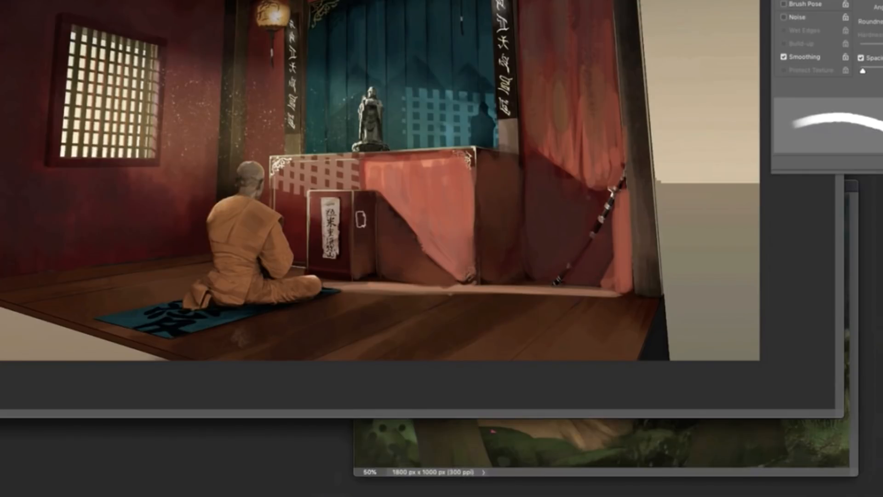
Step: Paint a warm glow over the altar and the sunlit wall with a large soft brush
right_click(374, 240)
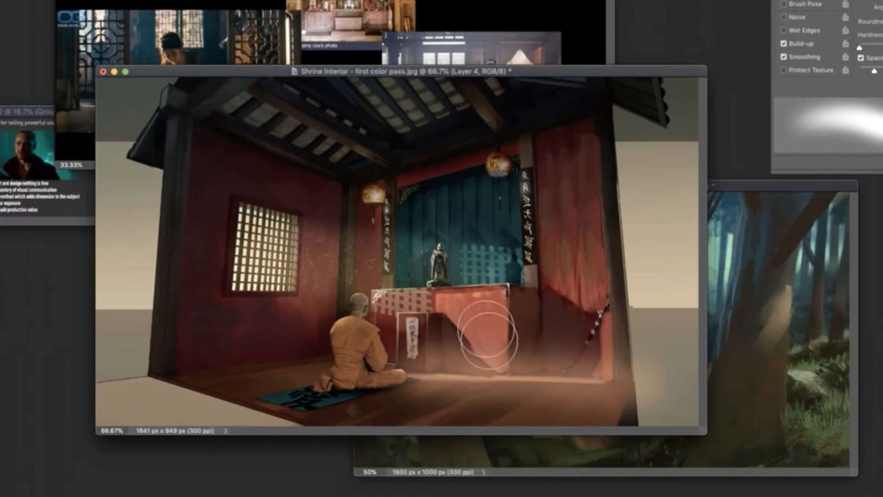
mouse_move(488, 335)
left_mouse_down()
mouse_move(456, 307)
mouse_move(393, 322)
mouse_move(435, 335)
left_mouse_up()
left_click_drag(568, 288, 581, 219)
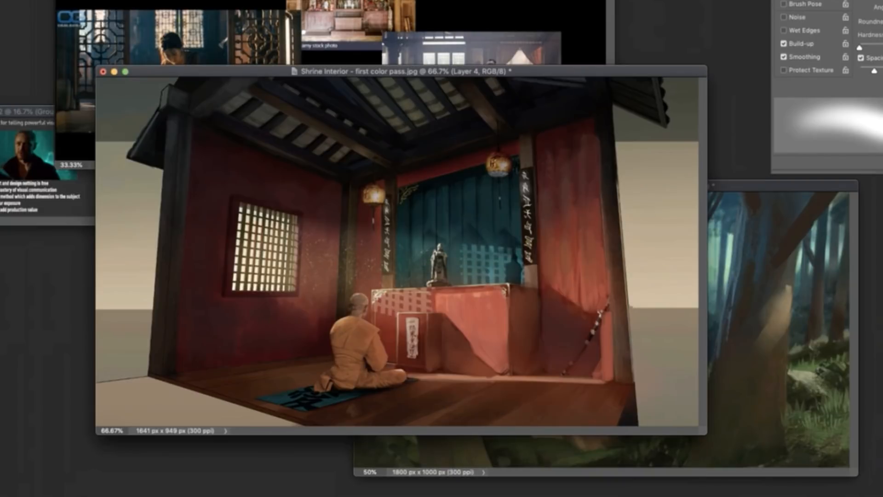
Step: Erase the glow over the small chest, the altar's side and the floor with a textured tip
right_click(440, 324)
left_click(558, 357)
left_click_drag(525, 71, 525, 70)
mouse_move(436, 319)
left_mouse_down()
mouse_move(428, 339)
mouse_move(405, 359)
left_mouse_up()
mouse_move(516, 291)
left_mouse_down()
mouse_move(535, 349)
mouse_move(523, 359)
left_mouse_up()
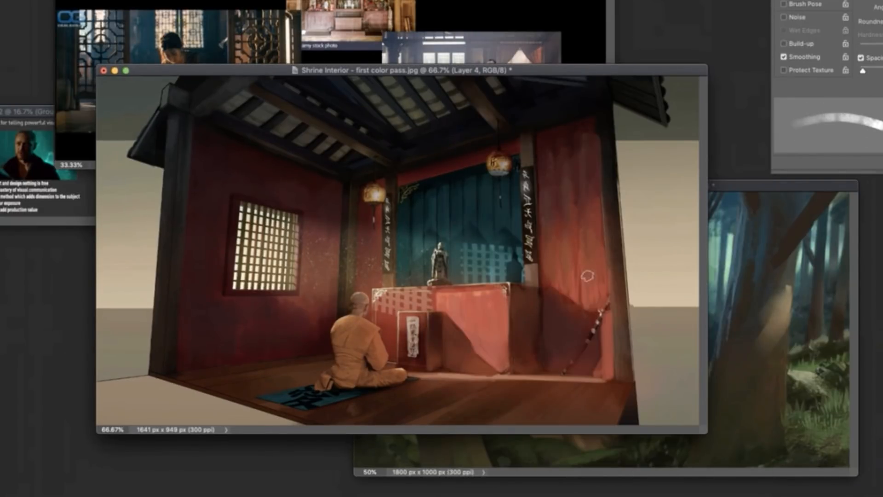
left_click_drag(598, 400, 470, 392)
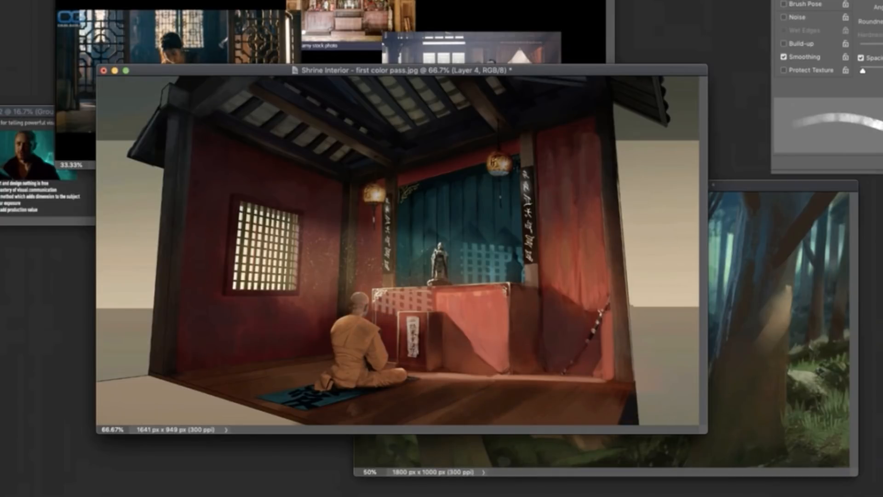
Step: Duplicate the glow layer, hide the copy with an inverted layer mask, and ready a soft brush
key("ctrl+j")
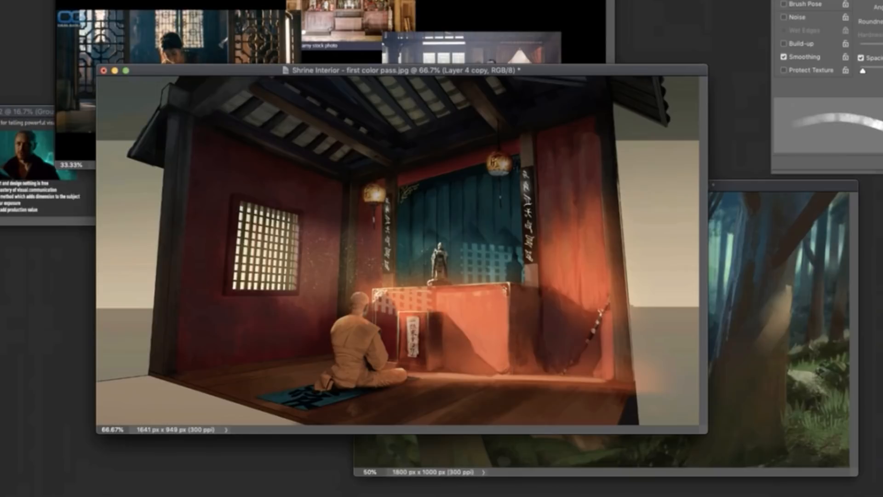
key("super+i")
key("b")
right_click(603, 311)
key("Escape")
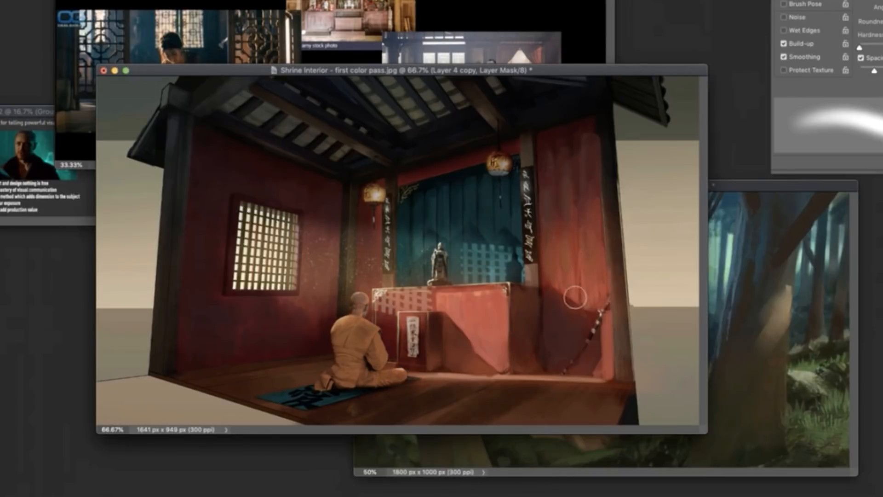
Step: Paint on the copy's mask to reveal the warm glow on the wall and altar, and flip the image horizontally
left_click_drag(576, 297, 603, 314)
left_click_drag(467, 334, 493, 356)
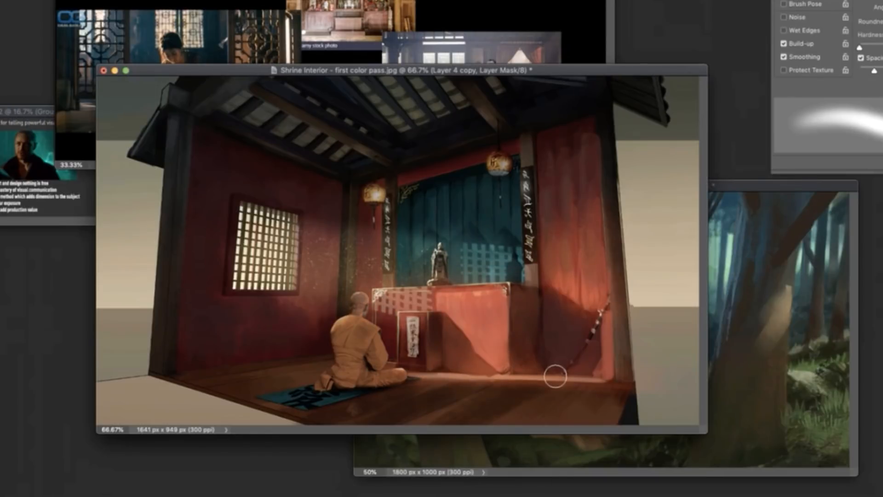
key("super+shift+h")
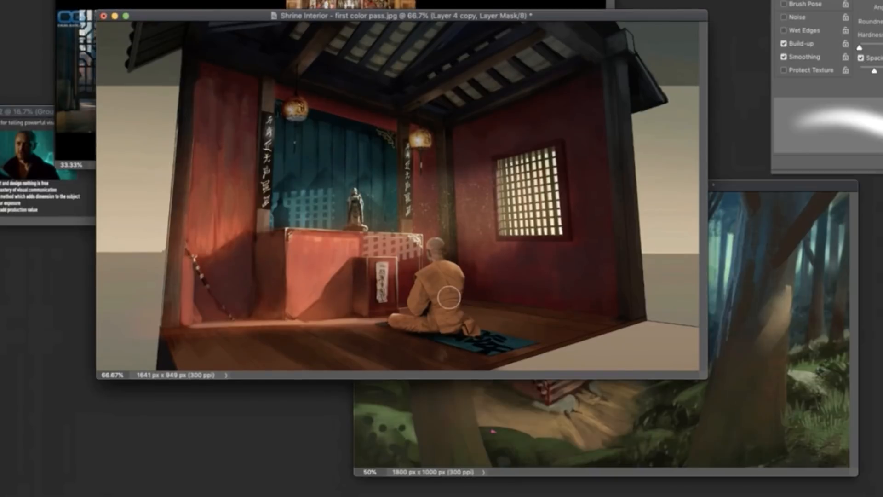
Step: Enlarge the image window around the canvas and ready a new layer with a hard round brush
key("super+alt+shift+n")
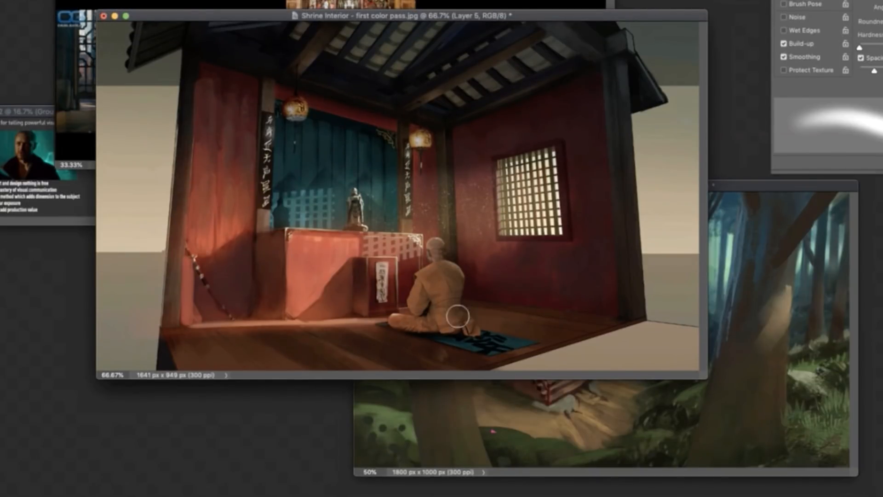
left_click(76, 115)
left_click_drag(707, 378, 815, 467)
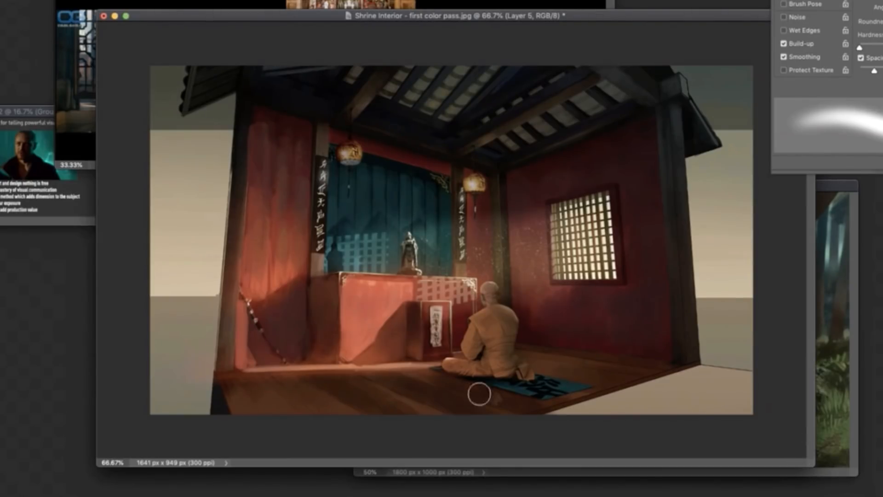
right_click(431, 412)
double_click(653, 331)
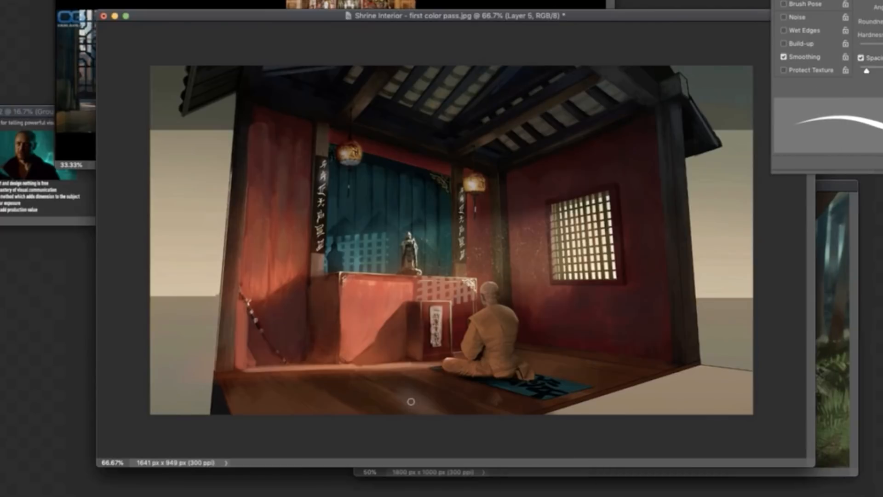
Step: Block in broad light brown strokes across the front of the floor on a new layer with a 60 px brush
key("super+alt+shift+n")
left_click_drag(401, 407, 487, 402)
right_click(489, 422)
left_click(550, 107)
left_click_drag(427, 398, 518, 409)
left_click_drag(391, 397, 435, 407)
left_click_drag(522, 408, 568, 399)
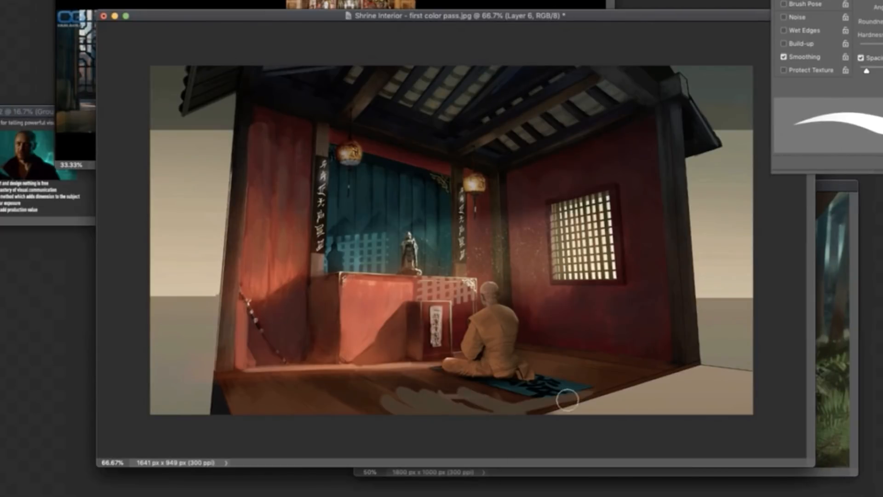
Step: Paint slanted plank strokes across the wooden floor with a smaller hard brush
right_click(352, 378)
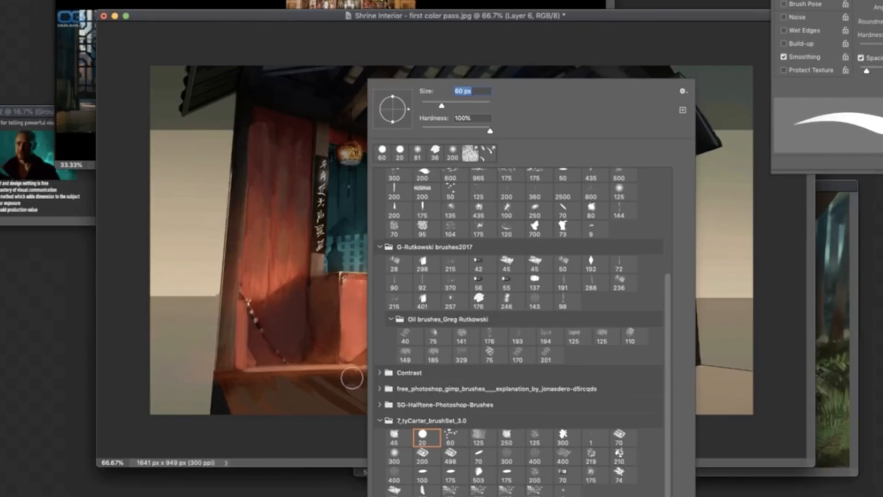
left_click(434, 106)
left_click_drag(289, 377, 328, 412)
left_click_drag(240, 389, 252, 413)
left_click_drag(380, 387, 436, 413)
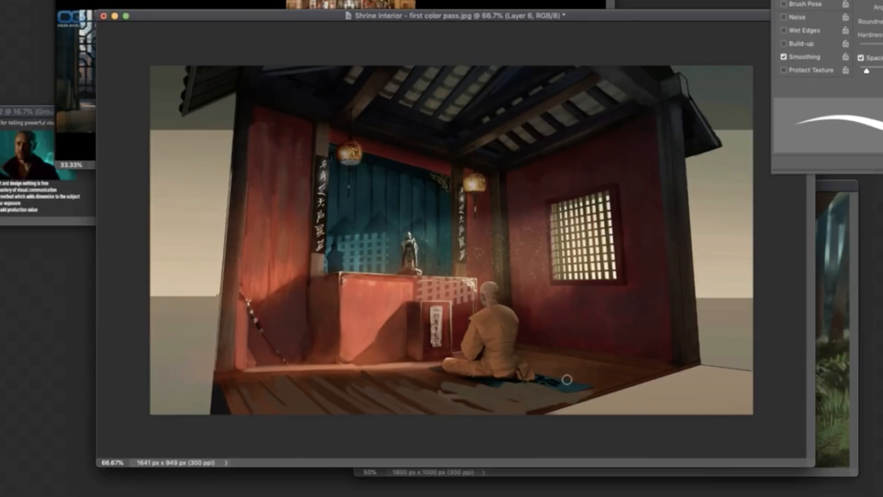
Step: Smudge the plank strokes to blend them into the floor
key("r")
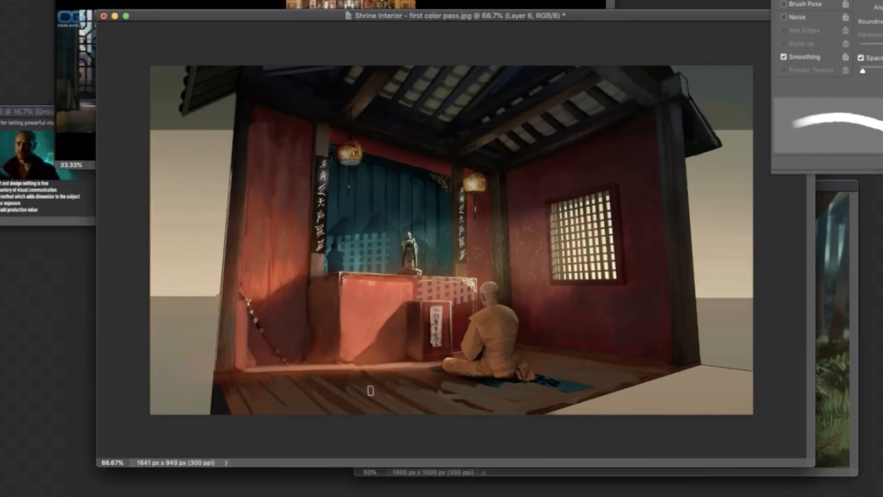
left_click_drag(421, 383, 485, 399)
key("b")
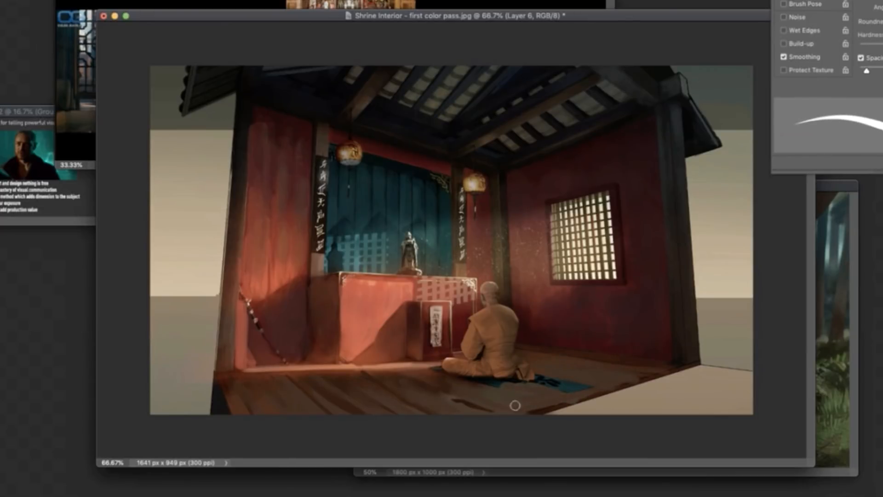
Step: Sample nearby brown tones and paint plank variation on the floor in front of the monk
left_click(489, 308, "alt")
mouse_move(545, 402)
left_mouse_down()
mouse_move(468, 387)
mouse_move(509, 393)
left_mouse_up()
left_click_drag(450, 391, 527, 419)
left_click(474, 389, "alt")
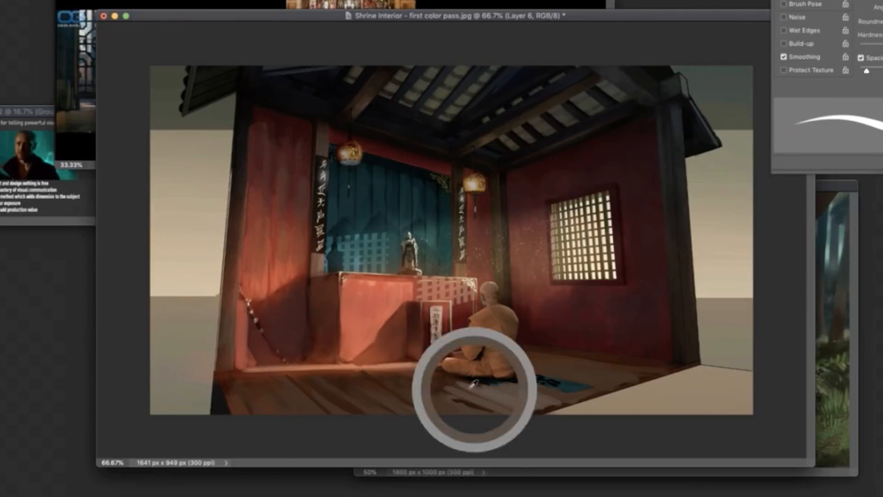
left_click_drag(429, 380, 469, 390)
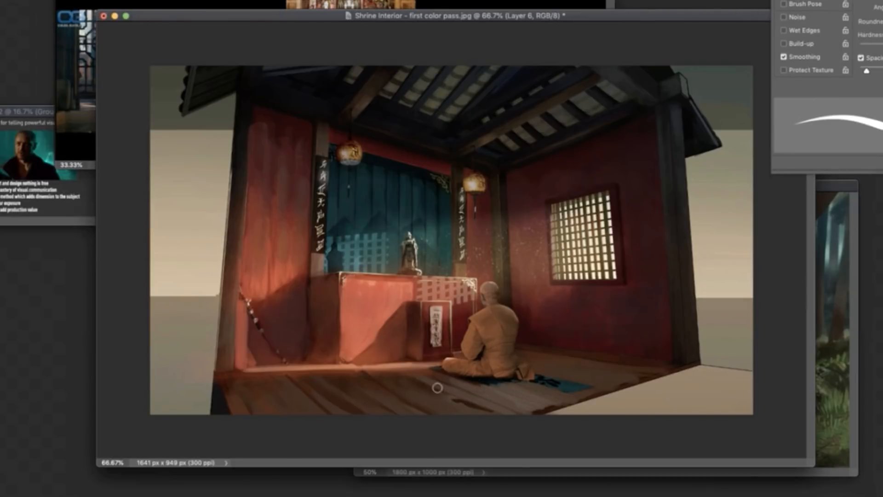
mouse_move(405, 383)
left_mouse_down()
mouse_move(456, 407)
mouse_move(452, 414)
left_mouse_up()
Step: Add fine plank details around the monk and mat with a small brush and smudge them into the floor
right_click(573, 311)
double_click(608, 154)
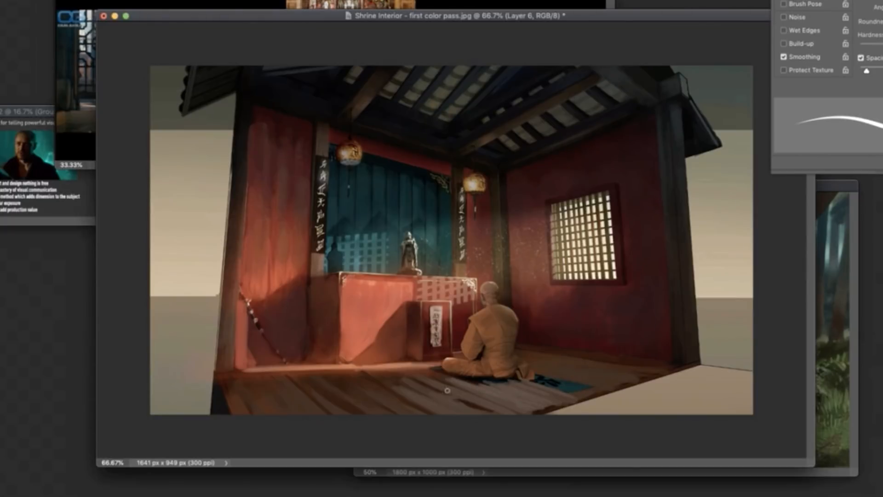
left_click_drag(539, 371, 555, 376)
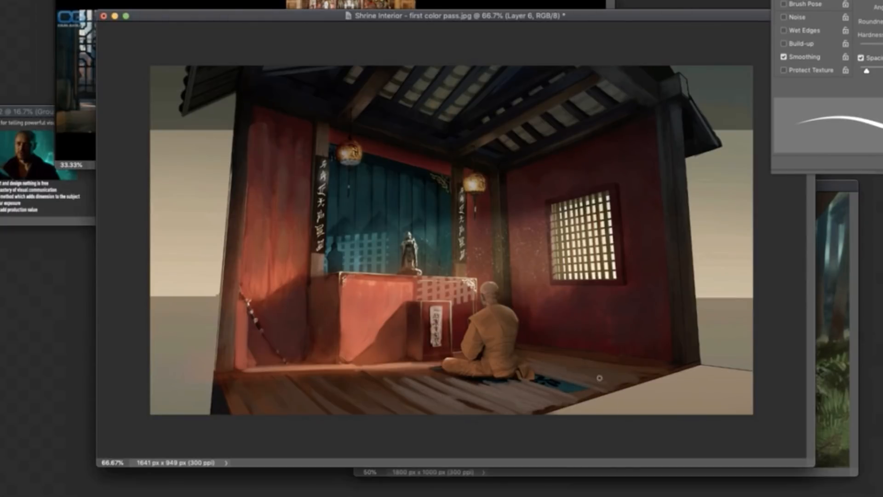
key("r")
left_click_drag(483, 389, 430, 379)
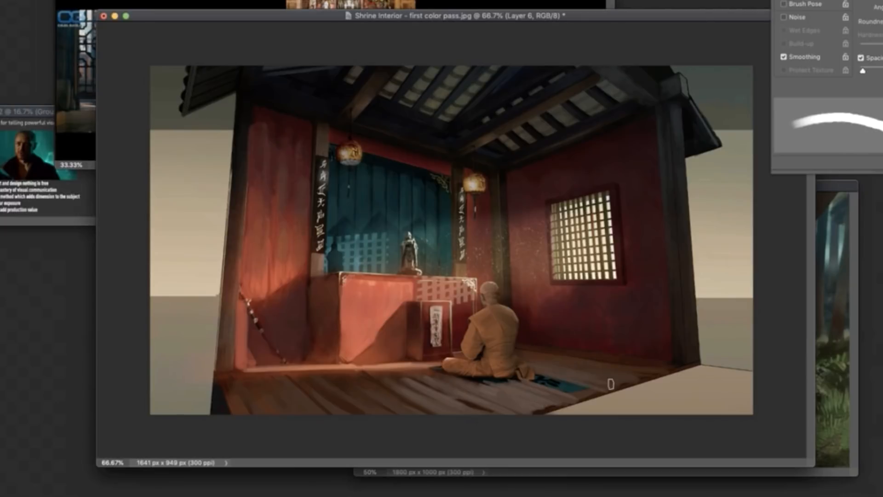
Step: Paint a lighter tone on the monk's shoulders and blend it with the textured smudge
key("b")
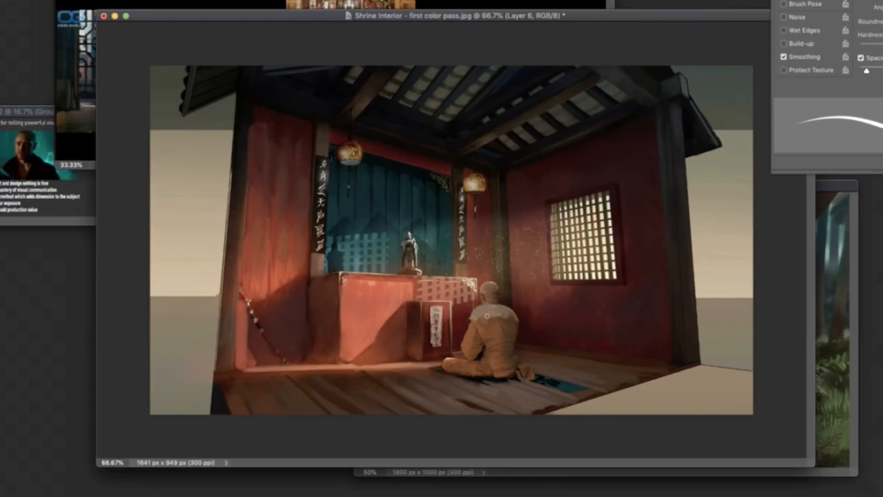
key("r")
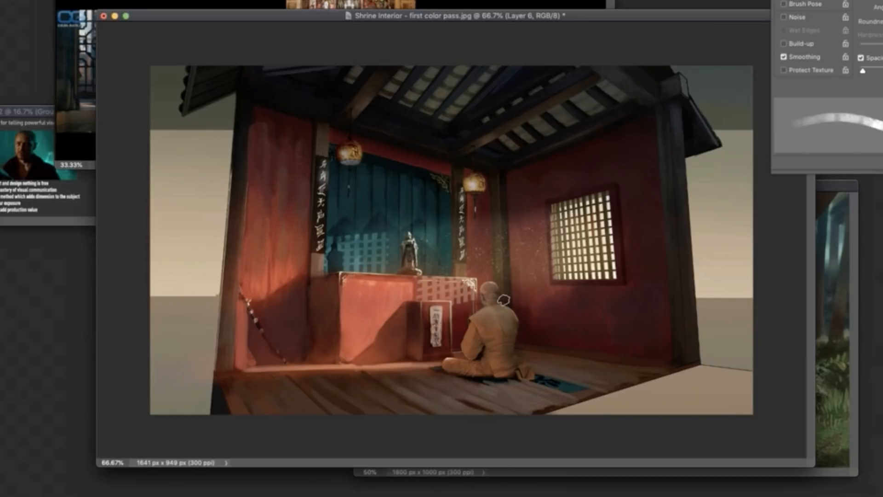
key("b")
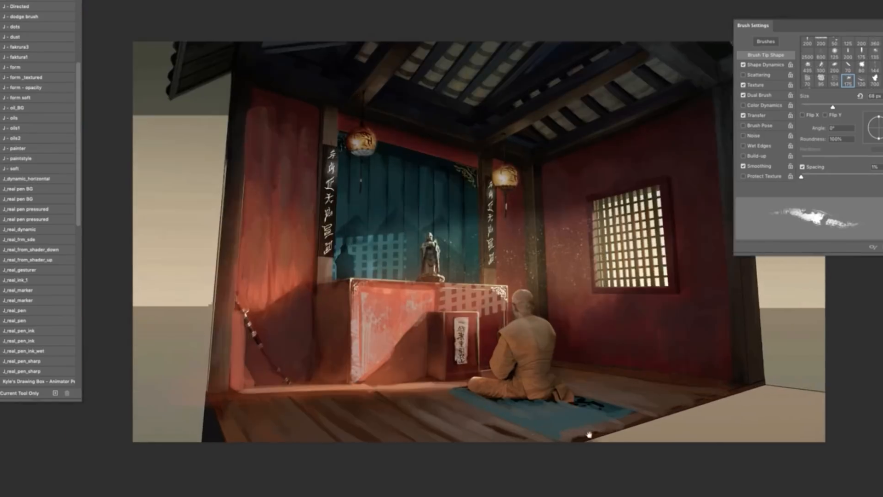
Step: Paint an upper trim, vertical posts and dark horizontal rails on the red window wall with a 15 px hard round brush
right_click(496, 176)
left_click(496, 176)
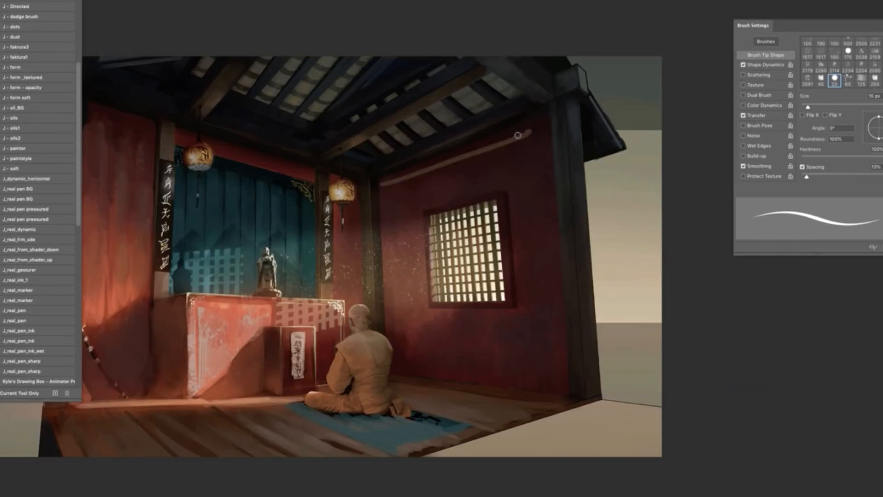
left_click_drag(513, 289, 519, 387)
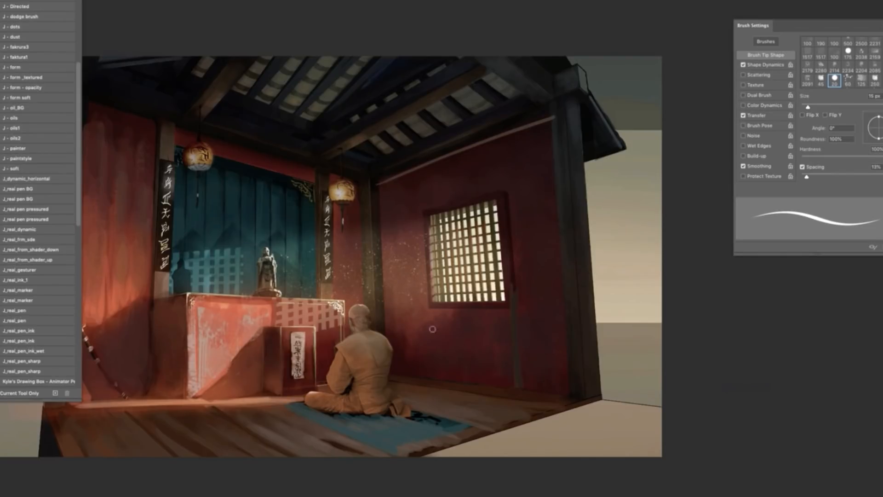
left_click_drag(432, 302, 437, 384)
mouse_move(500, 135)
left_mouse_down()
mouse_move(506, 190)
mouse_move(499, 185)
left_mouse_up()
left_click_drag(421, 167, 425, 197)
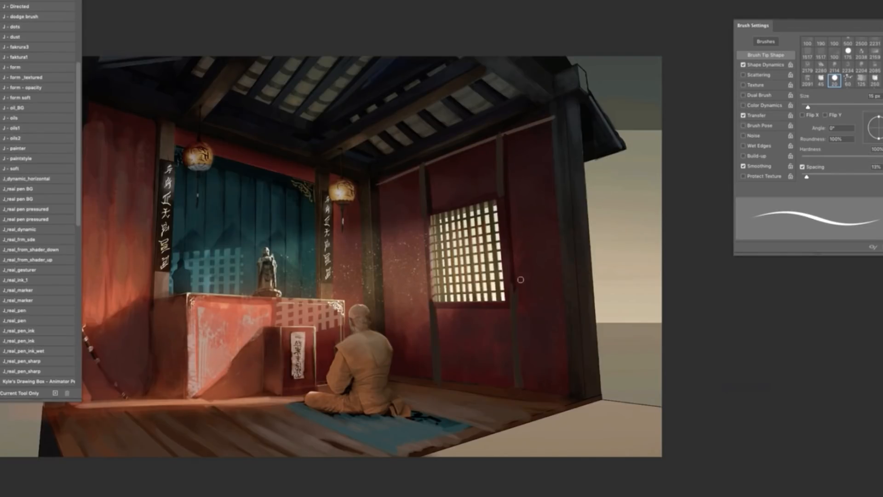
left_click_drag(516, 280, 568, 276)
left_click_drag(428, 290, 377, 294)
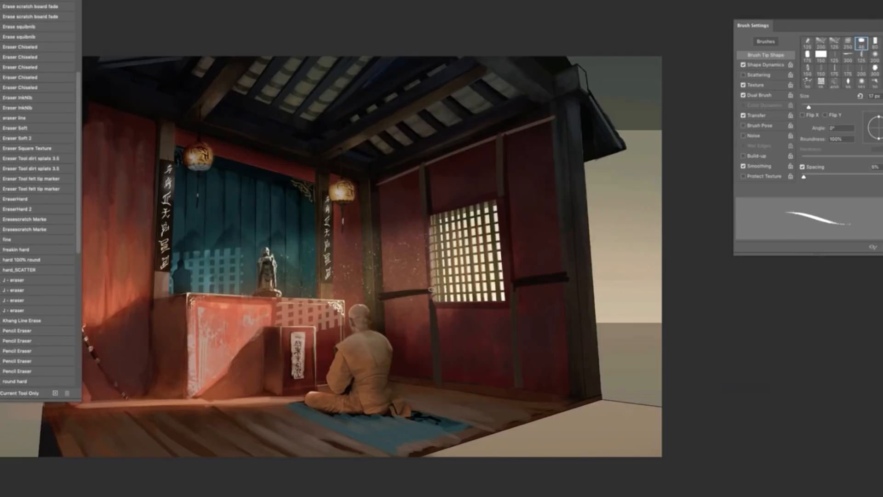
Step: Paint tall green plants on the altar top at both ends of the teal curtain
right_click(455, 190)
left_click(548, 340)
mouse_move(283, 248)
left_mouse_down()
mouse_move(283, 294)
mouse_move(234, 280)
mouse_move(230, 267)
mouse_move(272, 329)
left_mouse_up()
key("h")
mouse_move(274, 327)
left_mouse_down()
mouse_move(284, 319)
mouse_move(276, 328)
left_mouse_up()
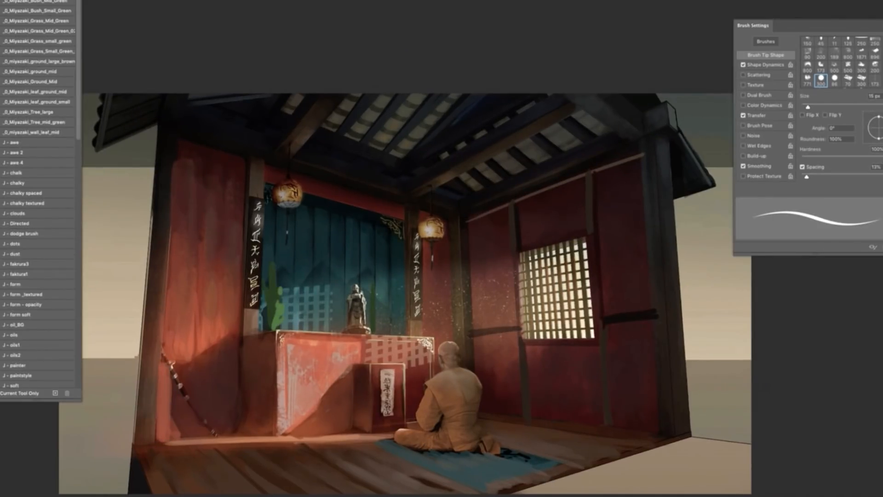
left_click_drag(275, 294, 279, 325)
left_click_drag(407, 276, 410, 335)
Step: Dab small pale purple offerings on the floor before the altar and on the lit surface above the small chest
left_click_drag(348, 413, 347, 431)
left_click_drag(334, 428, 350, 431)
left_click_drag(315, 427, 318, 432)
left_click_drag(409, 413, 410, 421)
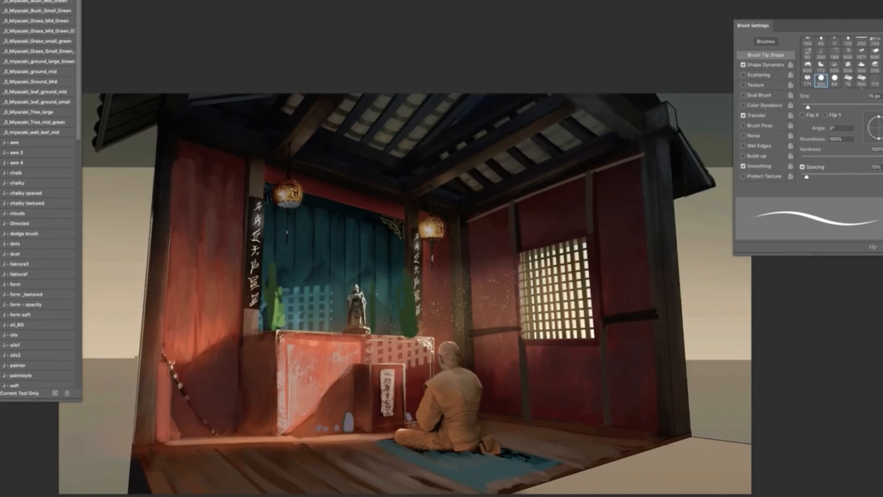
left_click_drag(372, 345, 373, 361)
left_click_drag(394, 346, 396, 362)
Step: Paint dark shapes along the altar top and a pale hanging garland across the teal curtain with an 11 px brush
mouse_move(386, 306)
left_mouse_down()
mouse_move(387, 335)
mouse_move(287, 325)
left_mouse_up()
key("bracketleft")
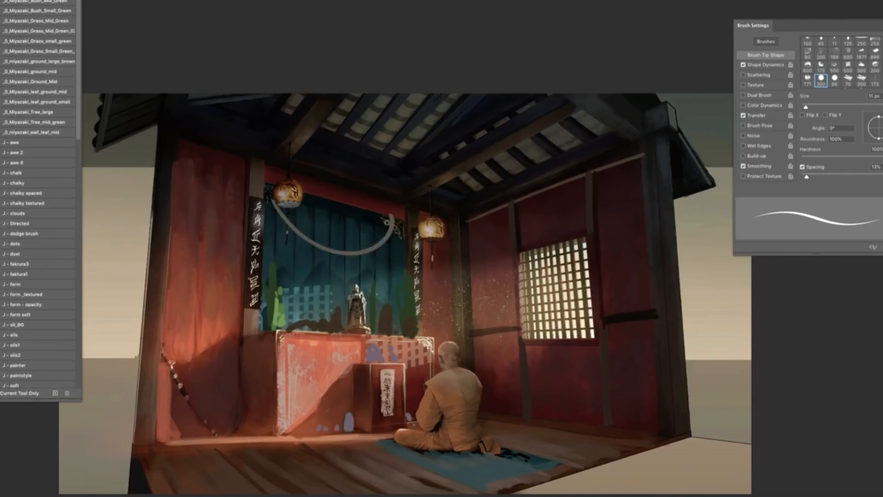
left_click_drag(396, 210, 279, 205)
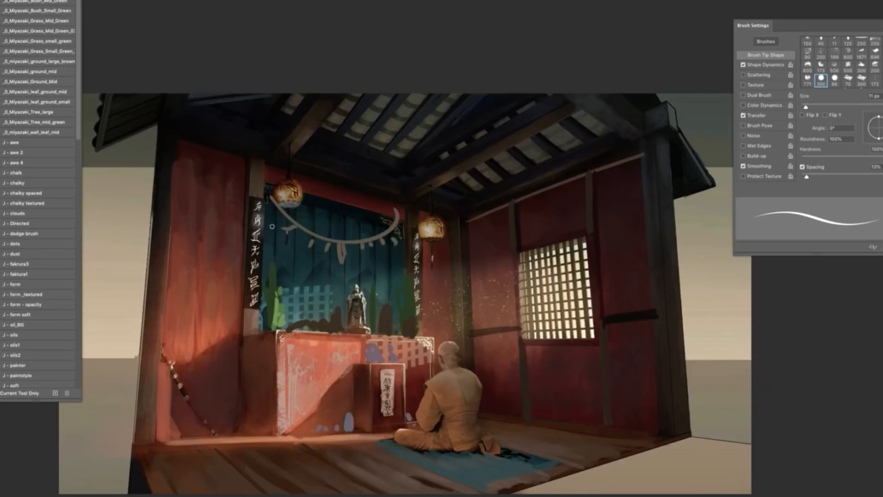
Step: Paint reddish shelf lines and dark upright objects on both sides behind the statue
left_click_drag(406, 318, 368, 318)
left_click_drag(340, 311, 290, 310)
left_click_drag(376, 295, 376, 311)
left_click_drag(305, 282, 304, 314)
left_click_drag(323, 283, 325, 315)
left_click_drag(334, 287, 336, 315)
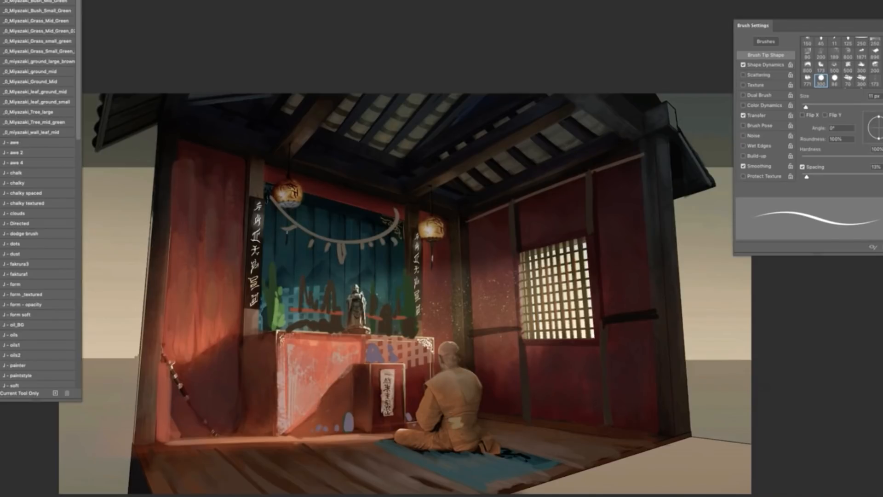
Step: Add small light accents for a sash at the monk's lower back and touch up the robe near the legs
mouse_move(448, 410)
left_mouse_down()
mouse_move(451, 421)
mouse_move(455, 414)
left_mouse_up()
left_click_drag(451, 428, 457, 439)
mouse_move(458, 401)
left_mouse_down()
mouse_move(442, 411)
mouse_move(444, 434)
mouse_move(445, 411)
left_mouse_up()
left_click_drag(427, 441, 421, 453)
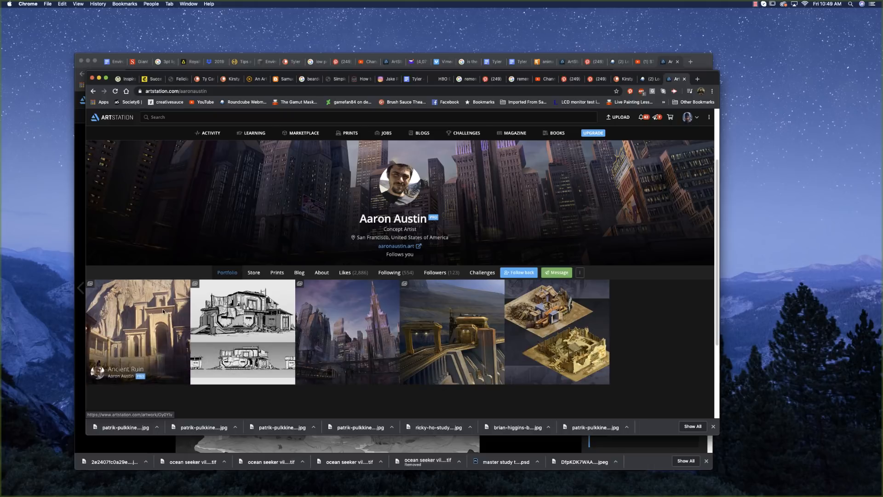
Step: Switch to Chrome, open the Ancient Ruin artwork in the ArtStation portfolio and look through its images
left_click(180, 317)
scroll(410, 306, "down", 10)
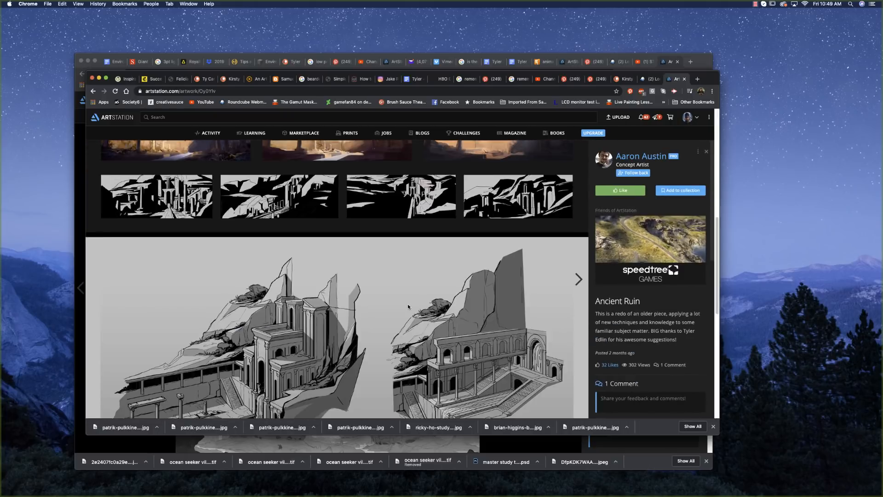
scroll(408, 307, "up", 10)
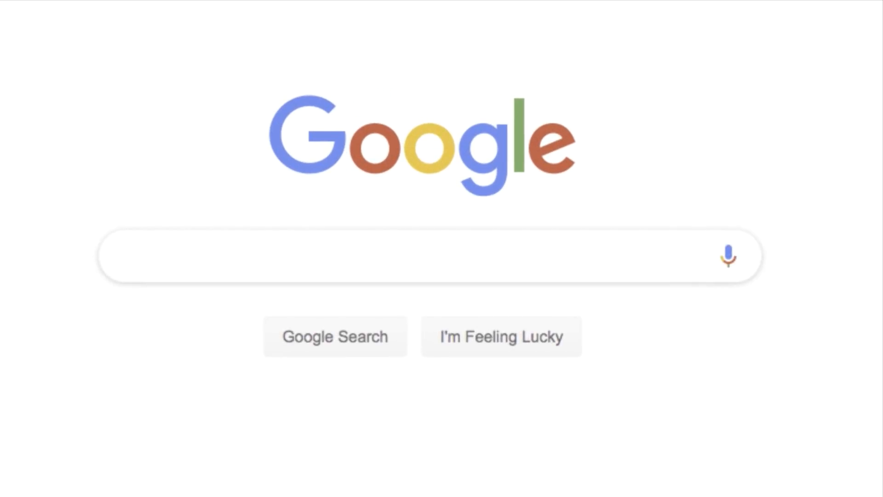
Step: Search Google for brushsauceacademy and read the academy's mentoring subjects, prices, expectations and scheduling
type("brushsauceaca")
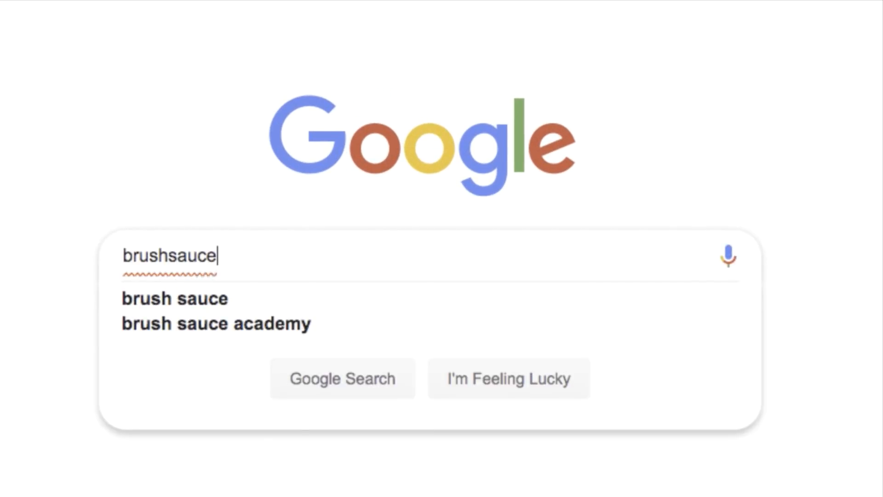
type("demy")
key("Return")
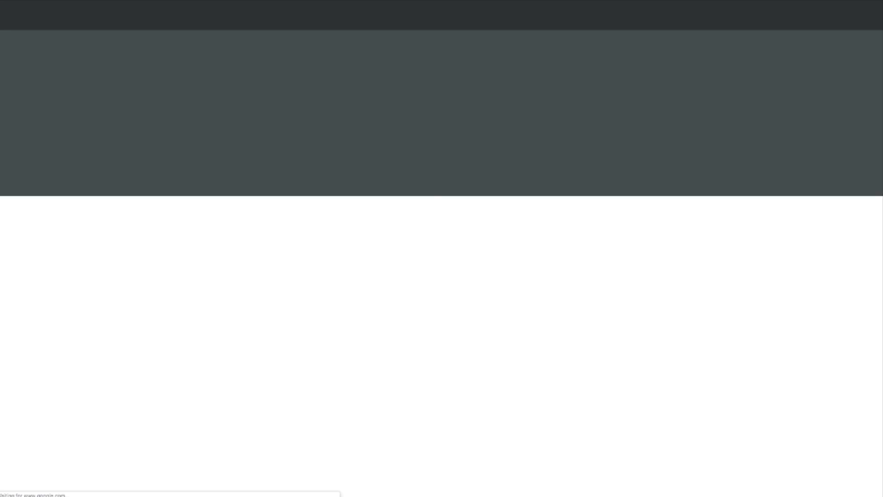
scroll(442, 248, "down", 10)
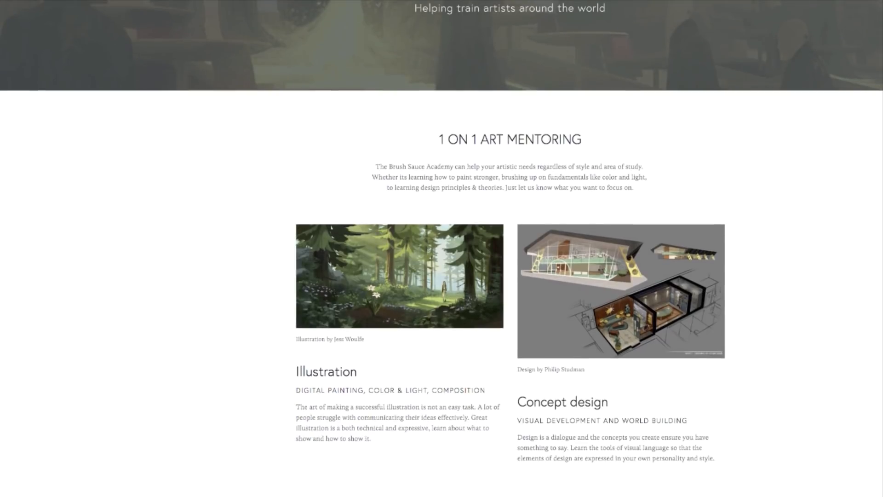
scroll(442, 249, "down", 9)
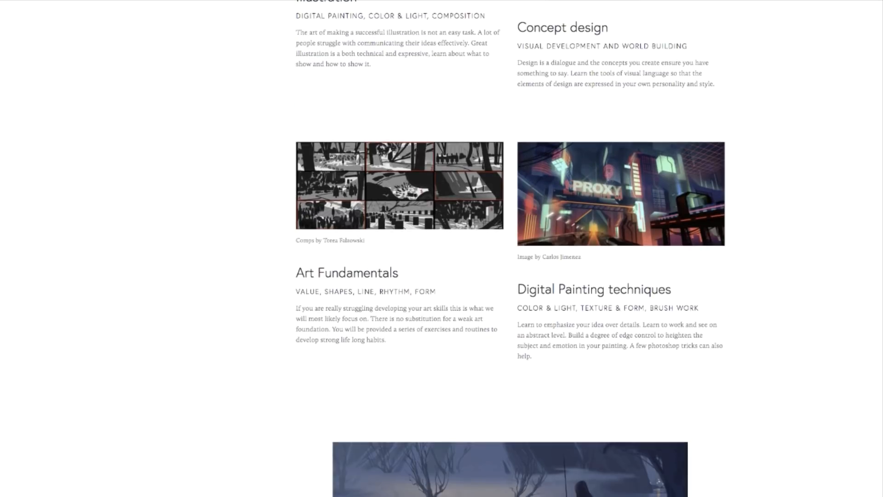
scroll(442, 248, "down", 4)
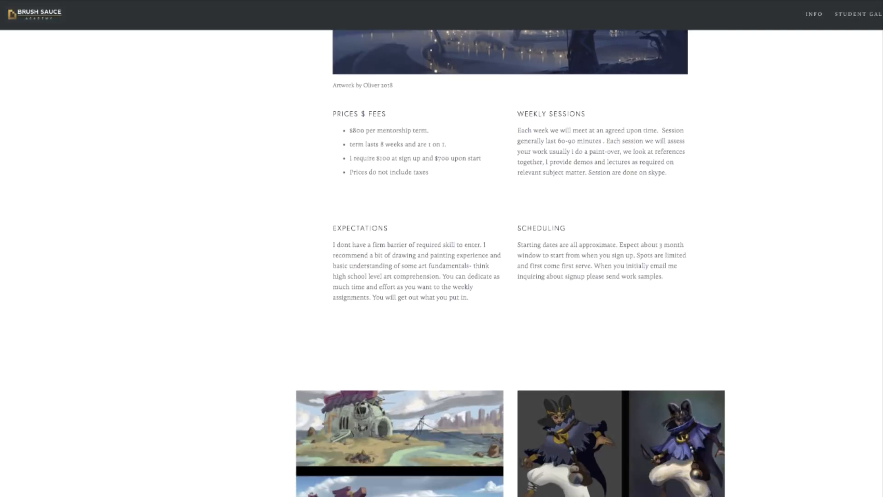